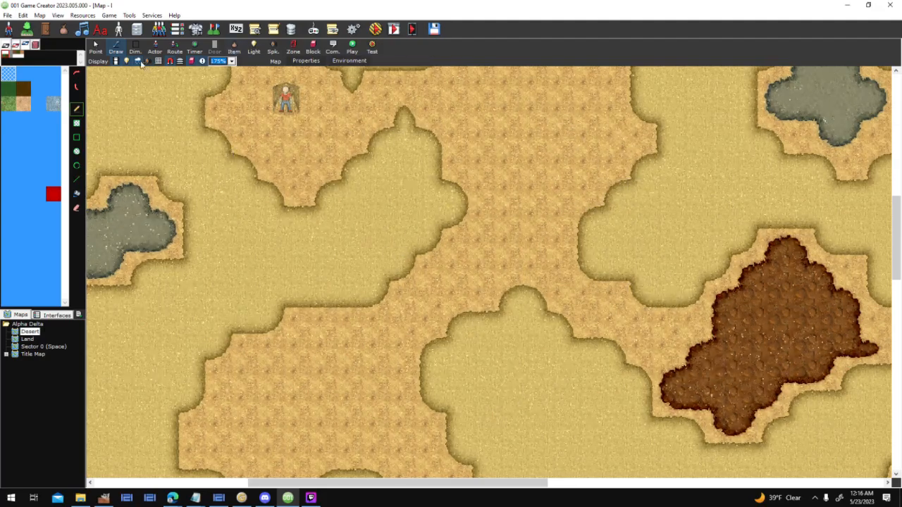
Step: Try painting a small brown dirt patch on the sand southwest of the large dirt pit in the Desert map, and undo it
{"action": "middle_click_drag", "start_coordinate": [651, 265], "coordinate": [517, 203]}
{"action": "scroll", "coordinate": [555, 233], "scroll_direction": "down", "scroll_amount": 1}
{"action": "middle_click_drag", "start_coordinate": [459, 227], "coordinate": [527, 229]}
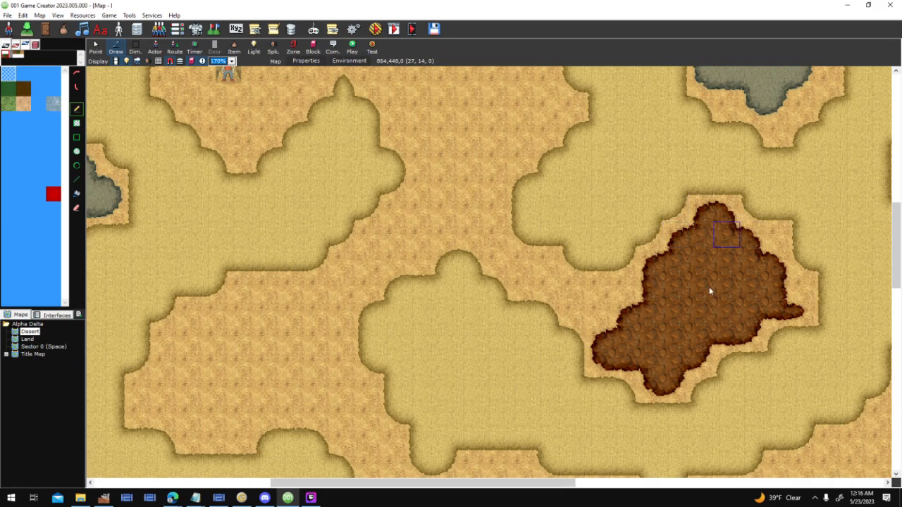
{"action": "right_click", "coordinate": [660, 292]}
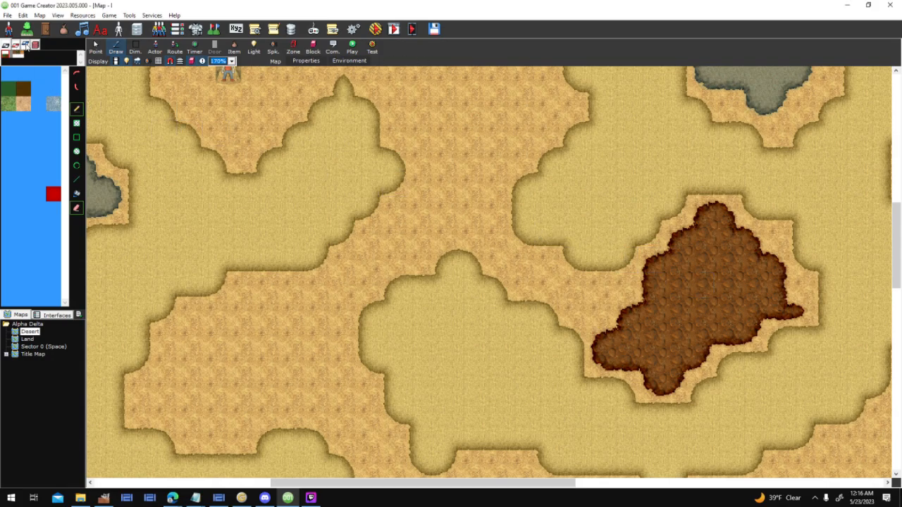
{"action": "left_click", "coordinate": [25, 44]}
{"action": "right_click", "coordinate": [720, 342]}
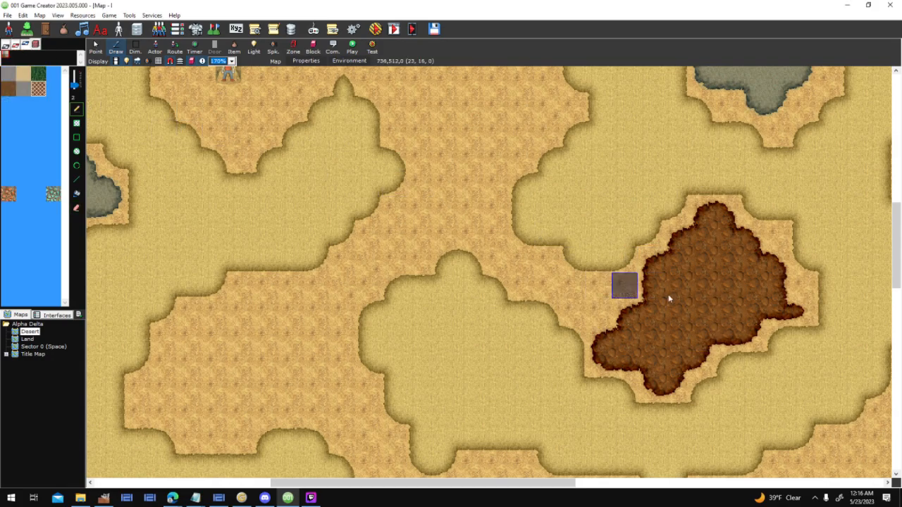
{"action": "left_click", "coordinate": [445, 338]}
{"action": "mouse_move", "coordinate": [463, 358]}
{"action": "left_mouse_down"}
{"action": "mouse_move", "coordinate": [494, 362]}
{"action": "mouse_move", "coordinate": [450, 374]}
{"action": "mouse_move", "coordinate": [434, 396]}
{"action": "left_mouse_up"}
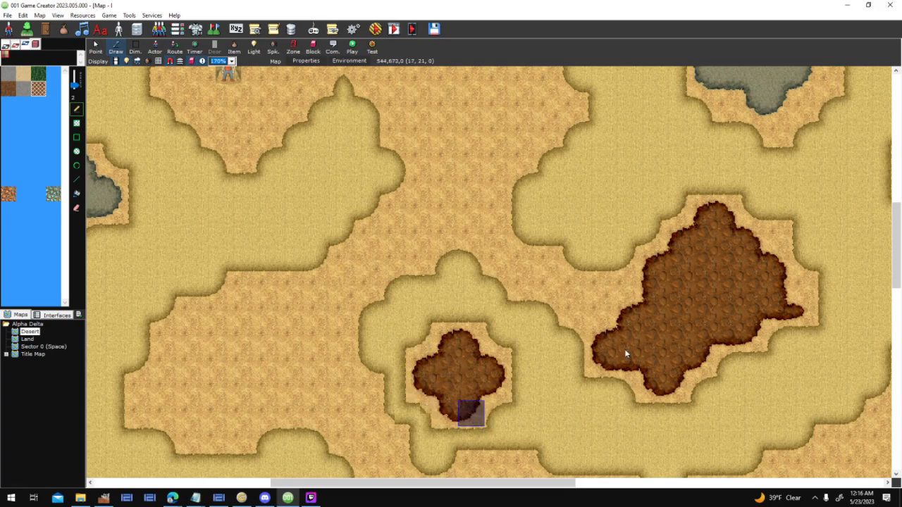
{"action": "key", "text": "ctrl+z"}
{"action": "key", "text": "ctrl+z"}
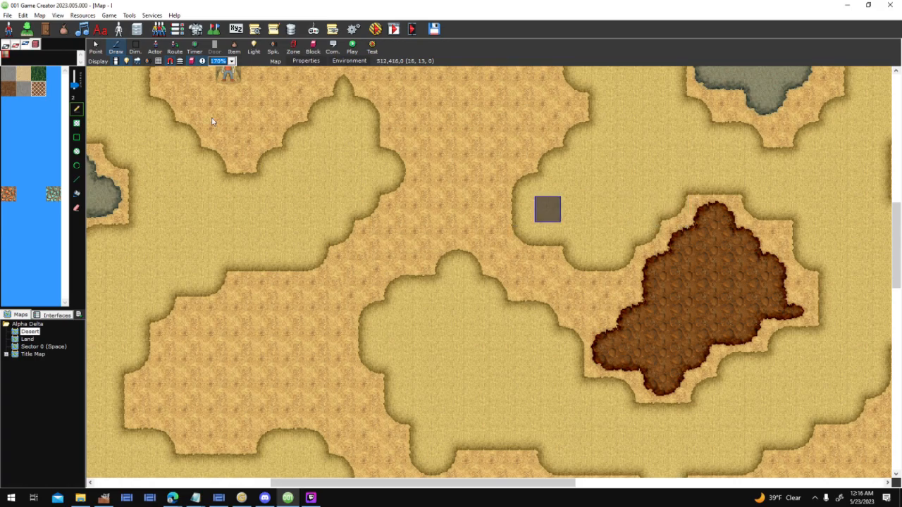
Step: Survey the sand, rock pools and dirt pit across the Desert map
{"action": "mouse_move", "coordinate": [449, 165]}
{"action": "middle_mouse_down"}
{"action": "mouse_move", "coordinate": [525, 247]}
{"action": "mouse_move", "coordinate": [567, 247]}
{"action": "middle_mouse_up"}
{"action": "middle_click_drag", "start_coordinate": [219, 248], "coordinate": [101, 298]}
{"action": "middle_click_drag", "start_coordinate": [821, 173], "coordinate": [810, 190]}
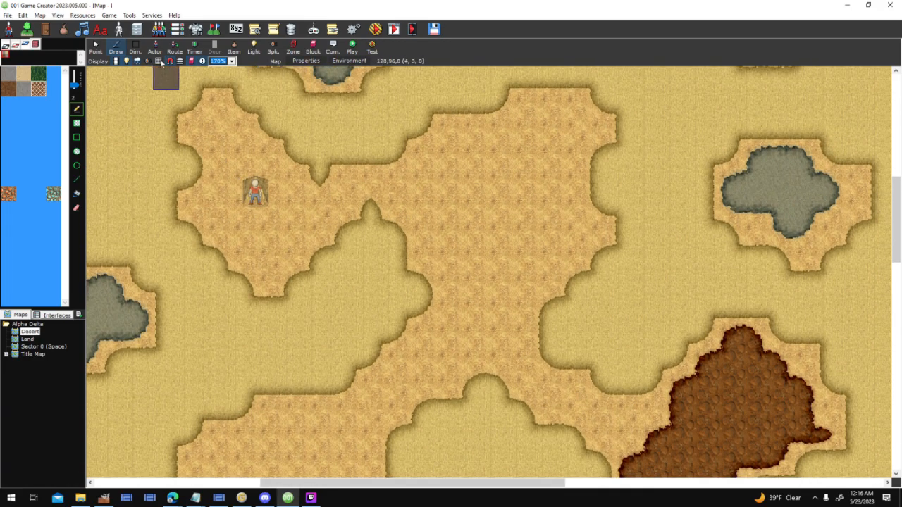
{"action": "middle_click_drag", "start_coordinate": [720, 302], "coordinate": [453, 196]}
{"action": "middle_click_drag", "start_coordinate": [580, 150], "coordinate": [575, 189]}
{"action": "scroll", "coordinate": [606, 141], "scroll_direction": "down", "scroll_amount": 1}
{"action": "middle_click_drag", "start_coordinate": [432, 345], "coordinate": [448, 286]}
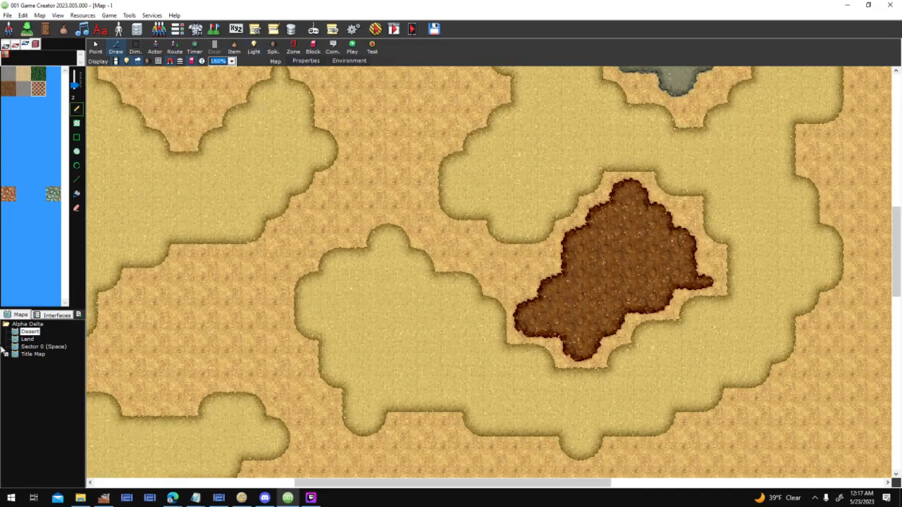
Step: Open the Land map and examine its forests, ponds, paths and lava patches
{"action": "left_click", "coordinate": [26, 339]}
{"action": "left_click", "coordinate": [410, 280]}
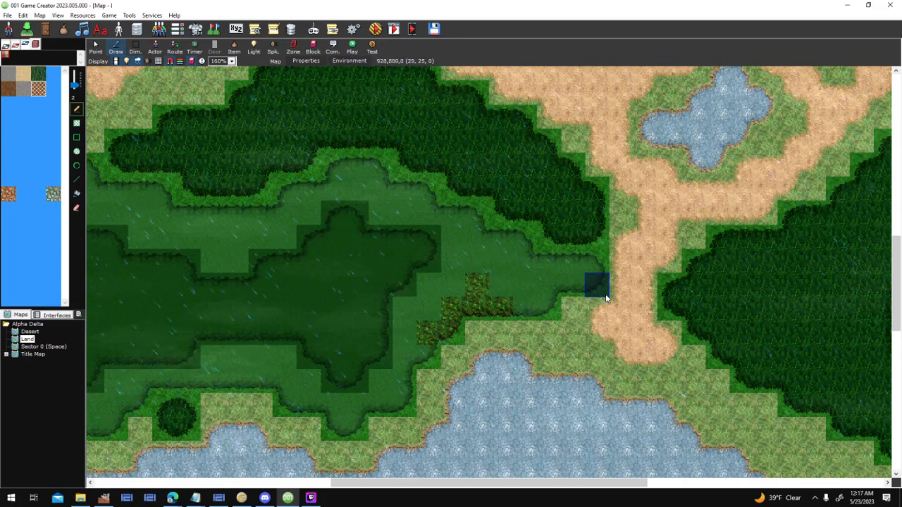
{"action": "middle_click_drag", "start_coordinate": [546, 140], "coordinate": [555, 201]}
{"action": "left_click", "coordinate": [180, 61]}
{"action": "left_click", "coordinate": [180, 61]}
{"action": "mouse_move", "coordinate": [606, 150]}
{"action": "middle_mouse_down"}
{"action": "mouse_move", "coordinate": [548, 221]}
{"action": "mouse_move", "coordinate": [493, 328]}
{"action": "middle_mouse_up"}
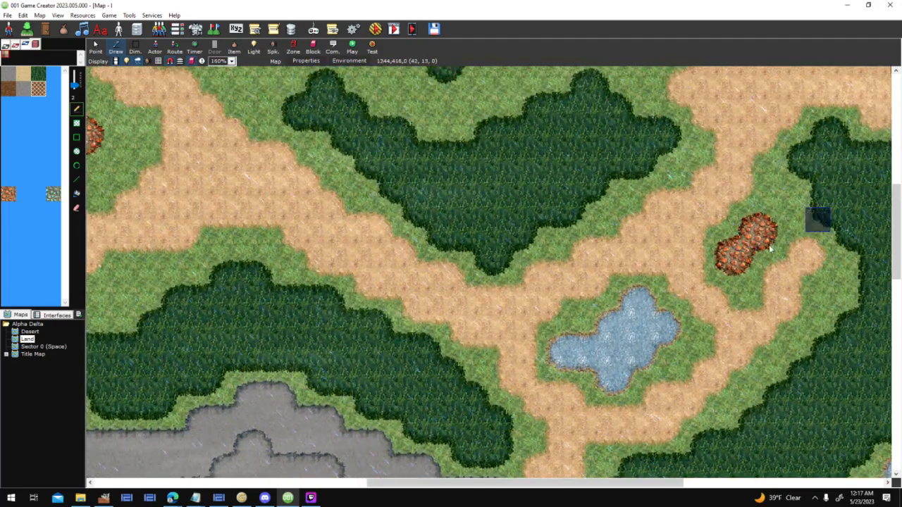
{"action": "middle_click_drag", "start_coordinate": [312, 218], "coordinate": [497, 256]}
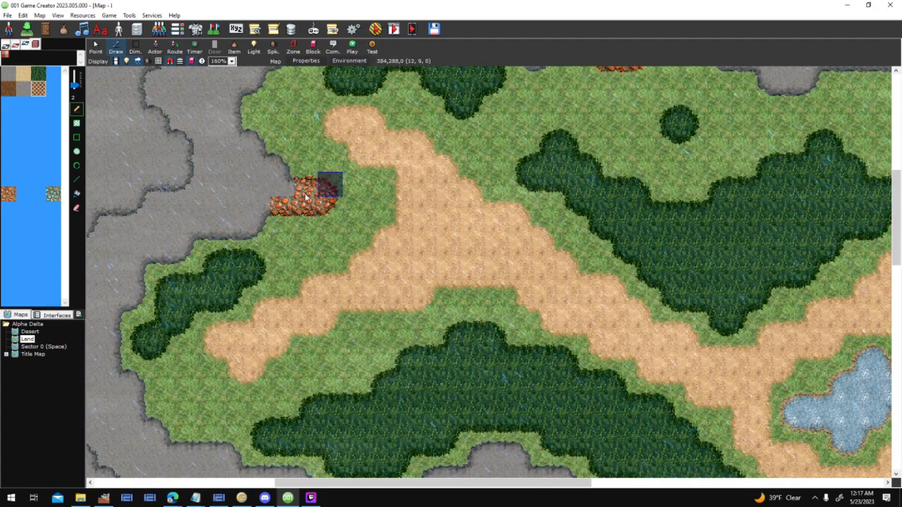
{"action": "middle_click_drag", "start_coordinate": [429, 304], "coordinate": [366, 243]}
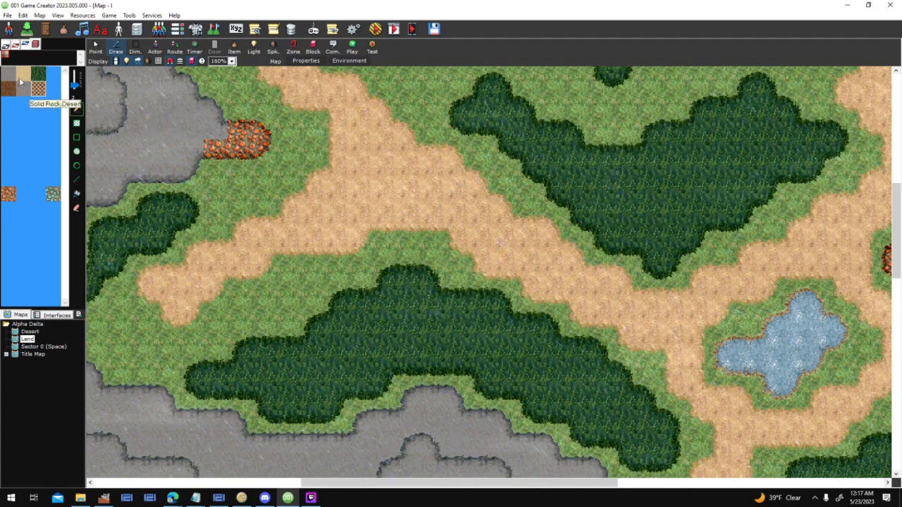
Step: Try stamping the adjacent brown dirt and grey rock tiles together on the Land map's sandy path, and undo the stamp
{"action": "left_click_drag", "start_coordinate": [8, 88], "coordinate": [24, 89]}
{"action": "left_click", "coordinate": [379, 171]}
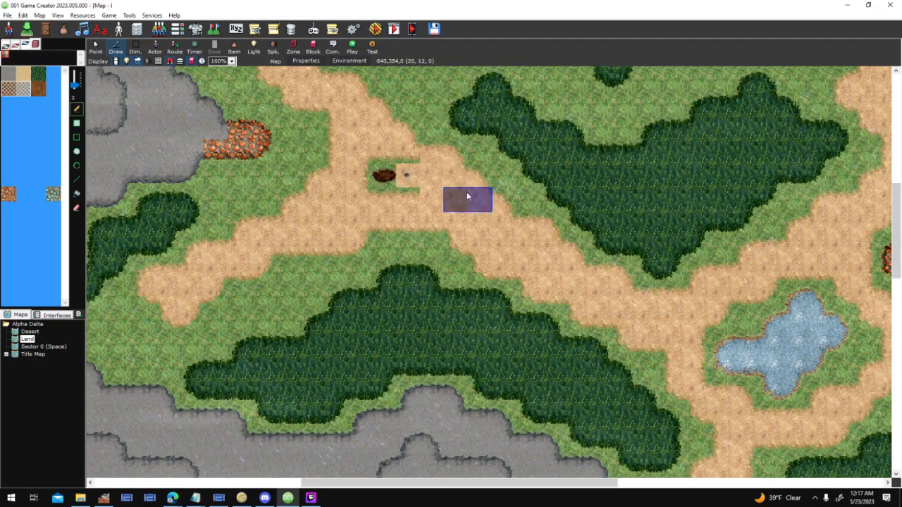
{"action": "key", "text": "ctrl+z"}
Step: Try placing the single brown dirt tile on the grass beside the lava and on the sandy path, undoing each placement
{"action": "left_click", "coordinate": [35, 89]}
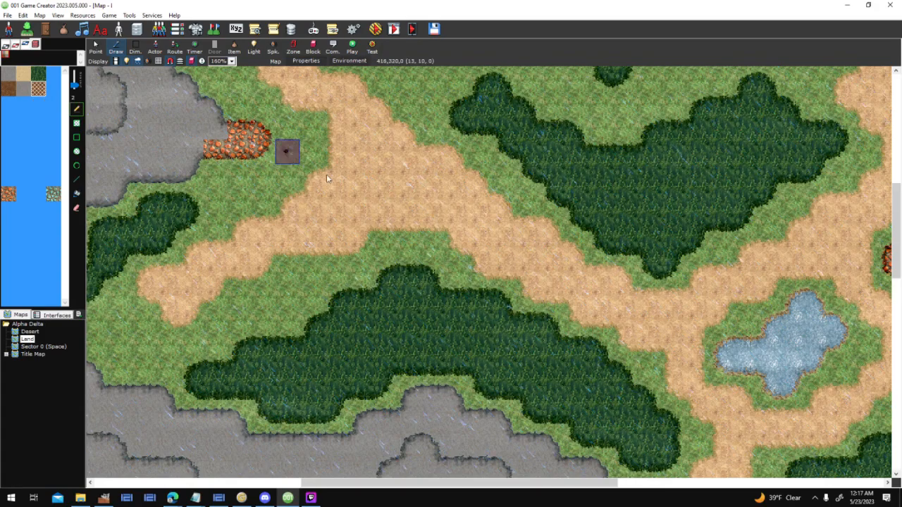
{"action": "left_click", "coordinate": [289, 148]}
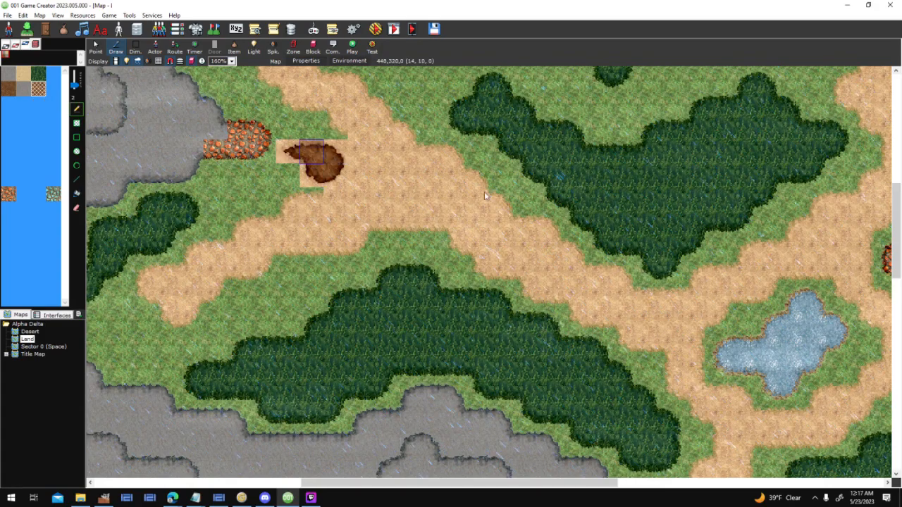
{"action": "key", "text": "ctrl+z"}
{"action": "left_click", "coordinate": [384, 173]}
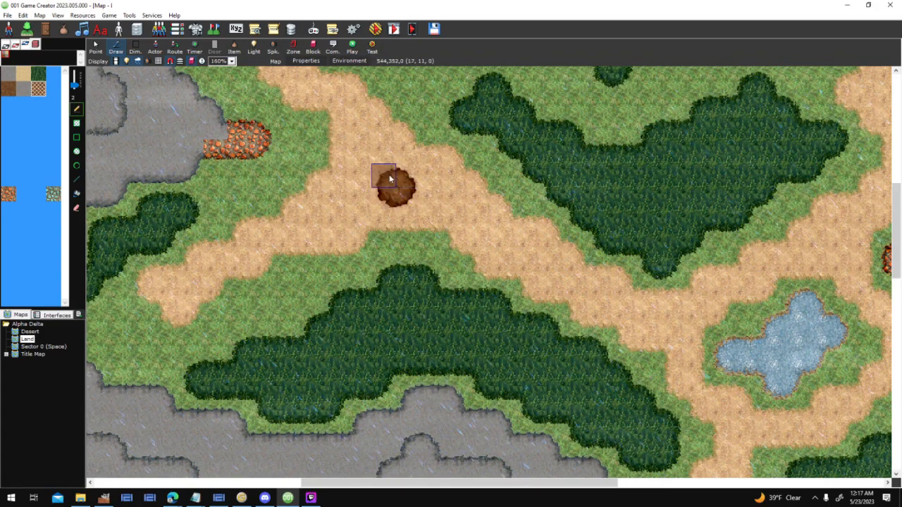
{"action": "left_click", "coordinate": [433, 201]}
{"action": "key", "text": "ctrl+z"}
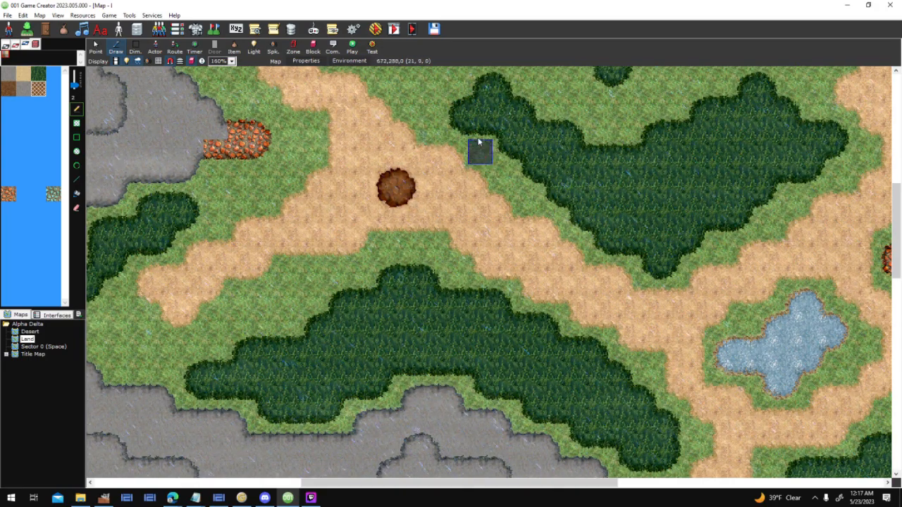
{"action": "key", "text": "ctrl+z"}
Step: Try painting brown dirt patches at several other spots around the northern grassland, undoing each one
{"action": "scroll", "coordinate": [478, 142], "scroll_direction": "up", "scroll_amount": 3}
{"action": "left_click", "coordinate": [502, 126]}
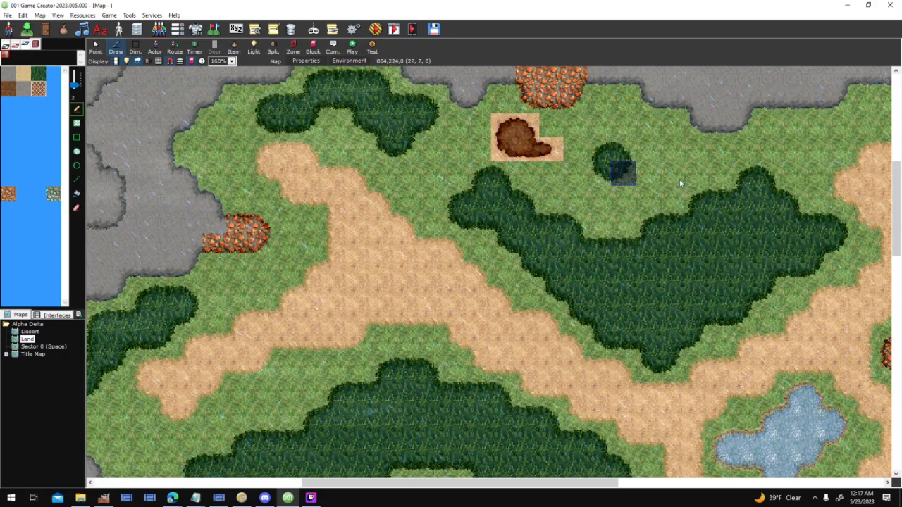
{"action": "key", "text": "ctrl+z"}
{"action": "middle_click_drag", "start_coordinate": [674, 159], "coordinate": [580, 238]}
{"action": "left_click", "coordinate": [636, 141]}
{"action": "key", "text": "ctrl+z"}
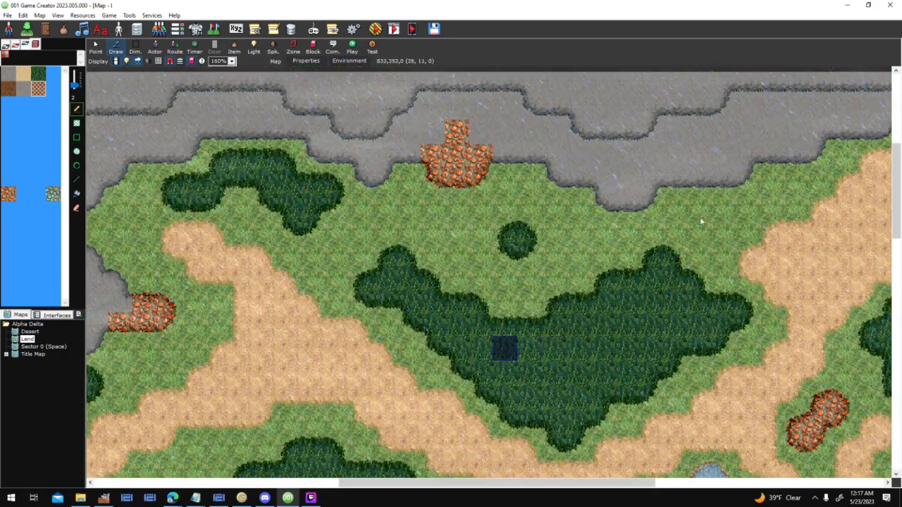
{"action": "middle_click_drag", "start_coordinate": [535, 348], "coordinate": [700, 219]}
{"action": "left_click_drag", "start_coordinate": [741, 220], "coordinate": [692, 265]}
{"action": "key", "text": "ctrl+z"}
Step: Try building up a larger brown dirt area on the sandy path fork east of the lava patch, and undo it all
{"action": "left_click_drag", "start_coordinate": [486, 244], "coordinate": [429, 243]}
{"action": "left_click", "coordinate": [454, 221]}
{"action": "left_click", "coordinate": [449, 201]}
{"action": "left_click", "coordinate": [437, 202]}
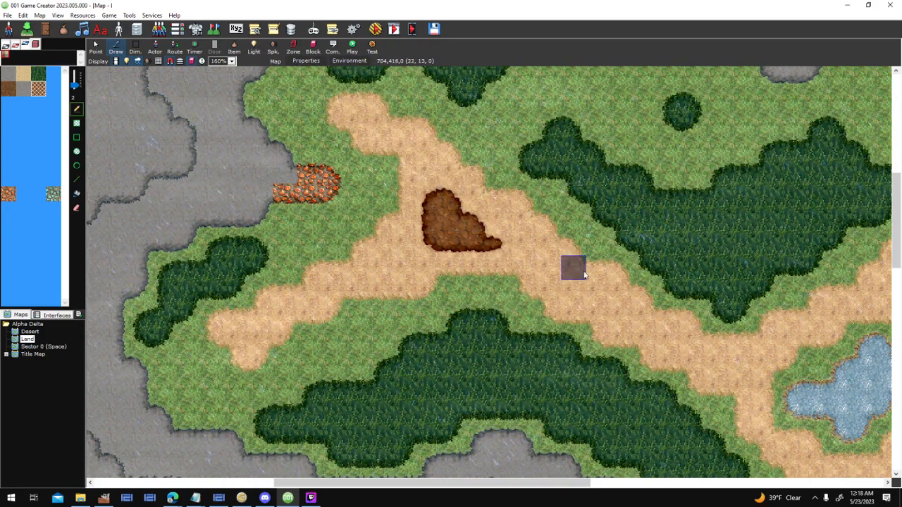
{"action": "key", "text": "ctrl+z"}
{"action": "key", "text": "ctrl+z"}
{"action": "key", "text": "ctrl+z"}
{"action": "key", "text": "ctrl+z"}
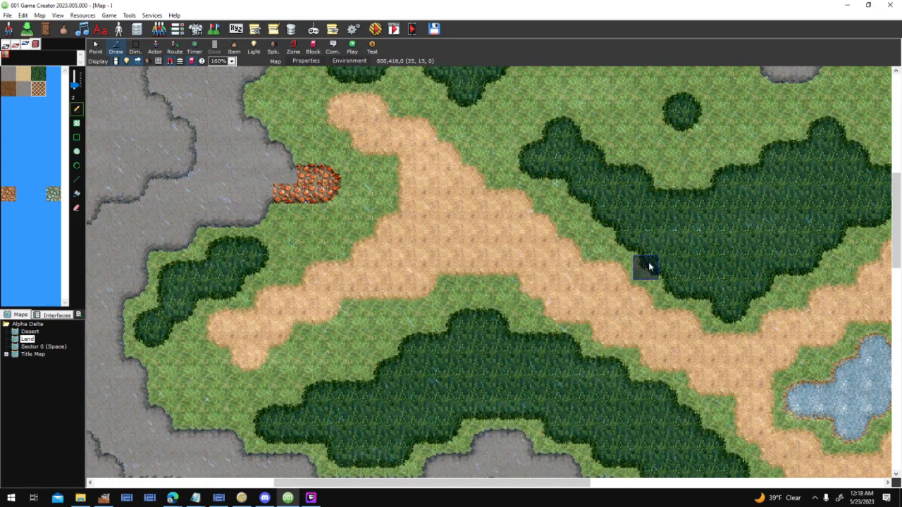
{"action": "right_click", "coordinate": [532, 10]}
{"action": "left_click", "coordinate": [604, 132]}
{"action": "left_click", "coordinate": [311, 498]}
{"action": "left_click", "coordinate": [311, 498]}
{"action": "middle_click_drag", "start_coordinate": [694, 247], "coordinate": [444, 156]}
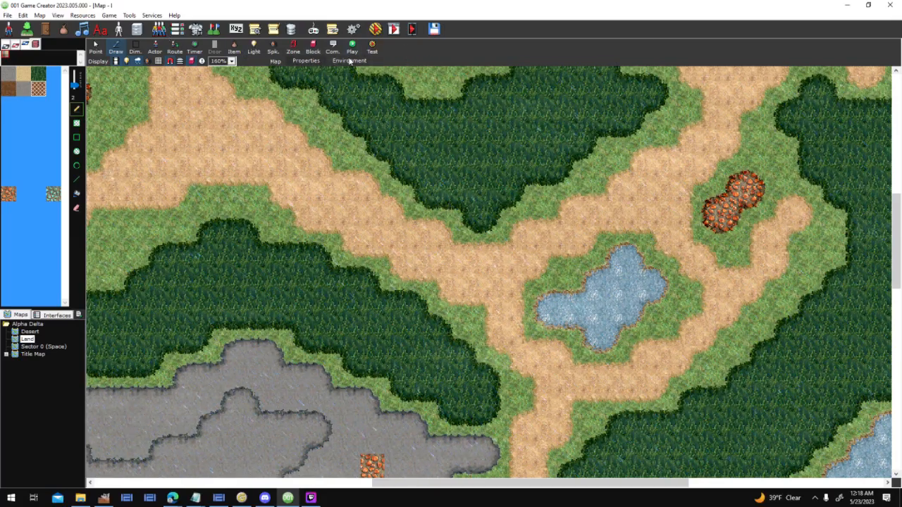
Step: Review the Land map's environment settings for rain and clouds, and close them without changes
{"action": "left_click_drag", "start_coordinate": [498, 138], "coordinate": [425, 177]}
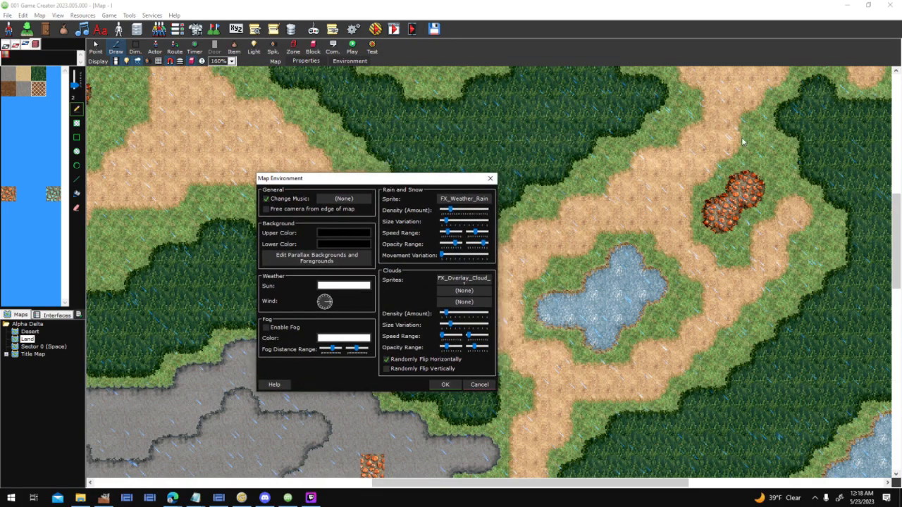
{"action": "left_click", "coordinate": [489, 179]}
{"action": "middle_click_drag", "start_coordinate": [557, 181], "coordinate": [590, 239]}
Step: Nudge the Land map's rain density slightly within its low range and apply the environment settings
{"action": "left_click", "coordinate": [355, 61]}
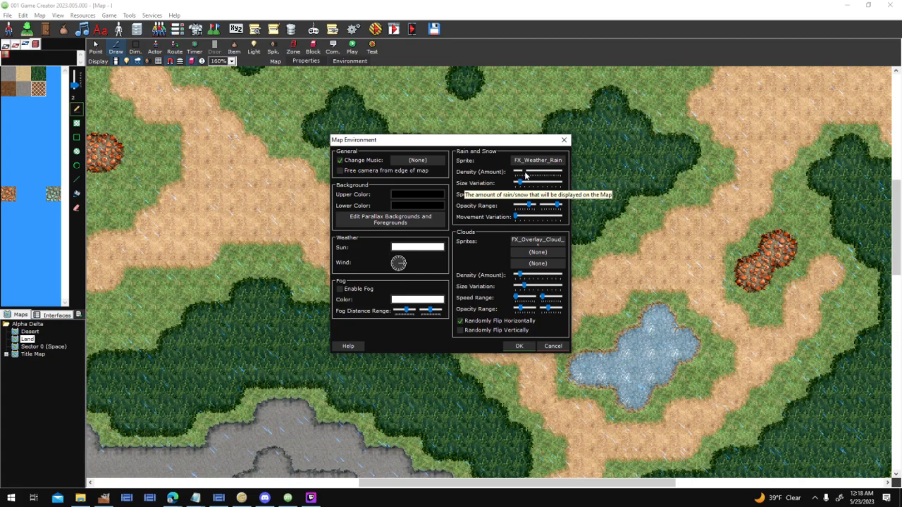
{"action": "left_click_drag", "start_coordinate": [526, 175], "coordinate": [529, 177]}
{"action": "left_click", "coordinate": [525, 347]}
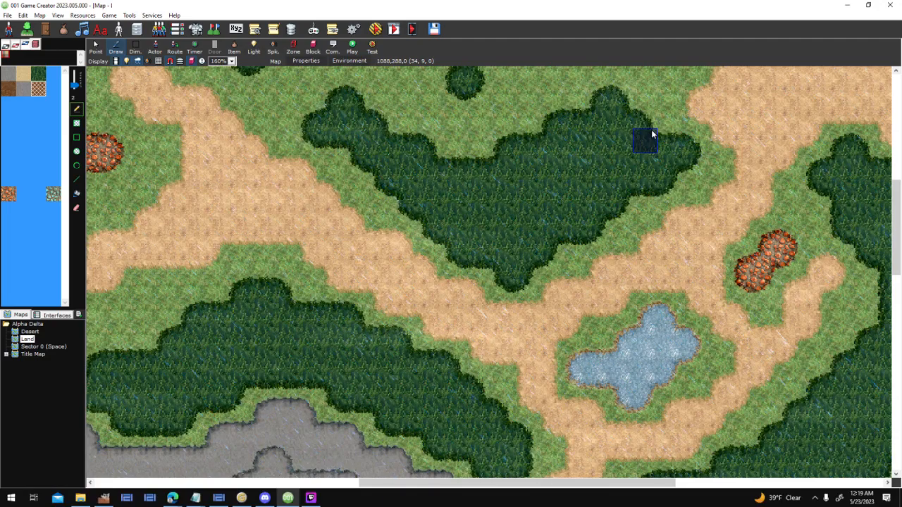
Step: Try raising the Land map's rain density to mid-range and up to its maximum, applying each setting to compare the rainfall
{"action": "left_click", "coordinate": [348, 62]}
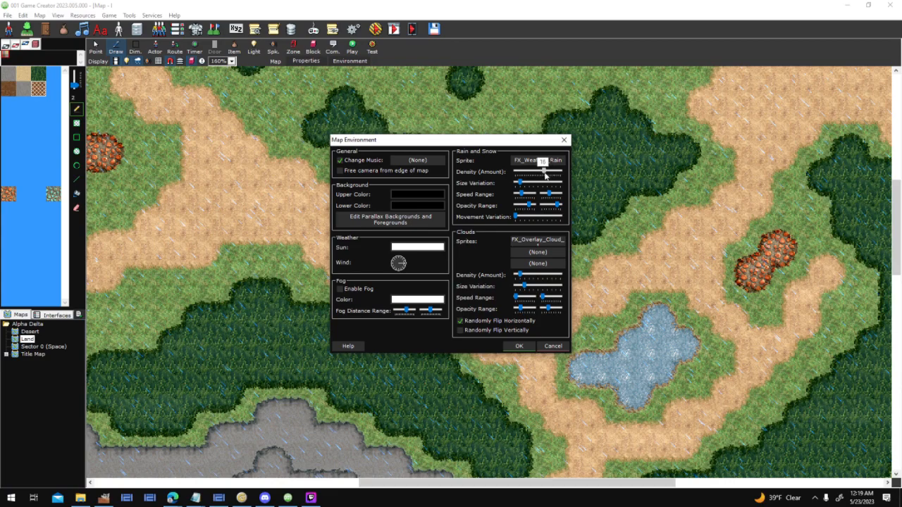
{"action": "left_click", "coordinate": [518, 346]}
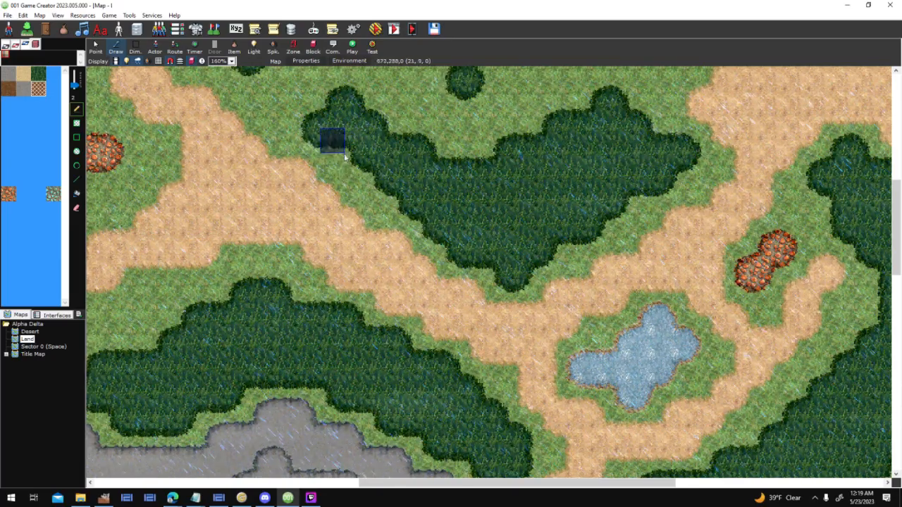
{"action": "scroll", "coordinate": [345, 196], "scroll_direction": "up", "scroll_amount": 1}
{"action": "scroll", "coordinate": [346, 196], "scroll_direction": "up", "scroll_amount": 1}
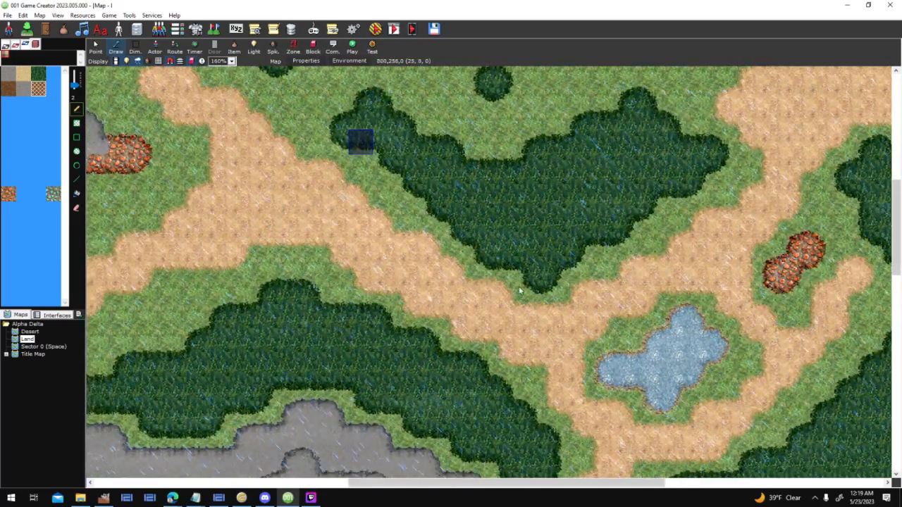
{"action": "left_click", "coordinate": [352, 61]}
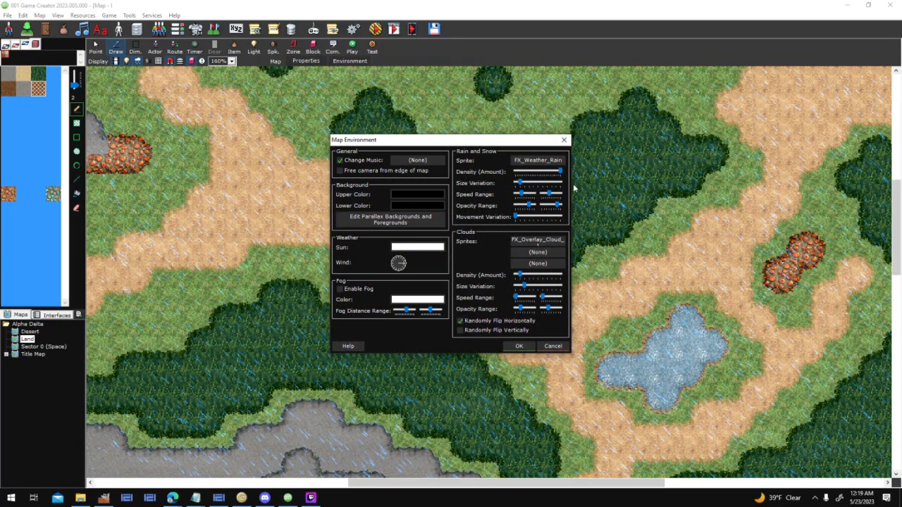
{"action": "left_click", "coordinate": [519, 346]}
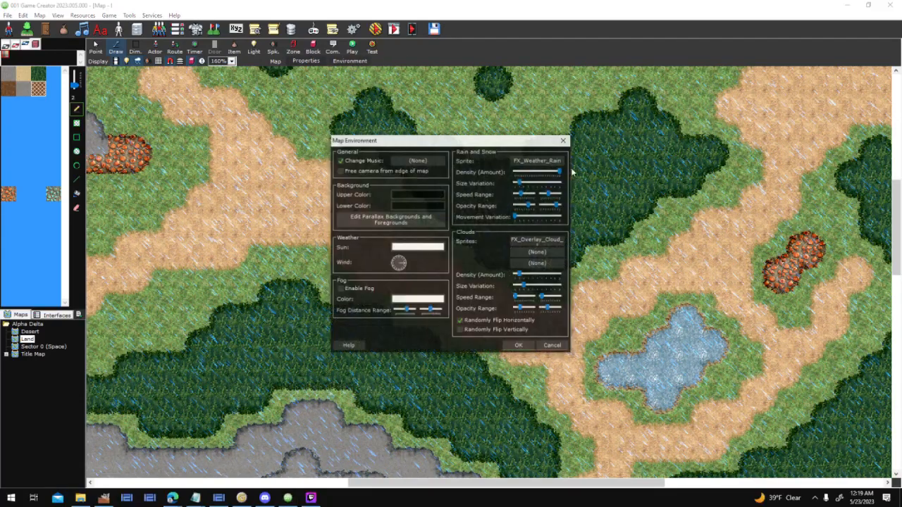
Step: Lower the rain density to about one fifth of its range and apply the environment settings
{"action": "left_click_drag", "start_coordinate": [560, 170], "coordinate": [524, 183]}
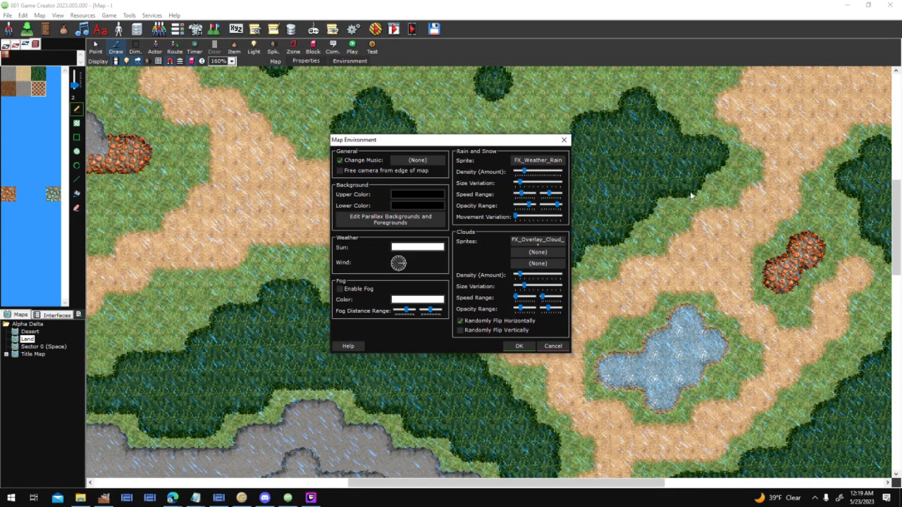
{"action": "left_click", "coordinate": [530, 347]}
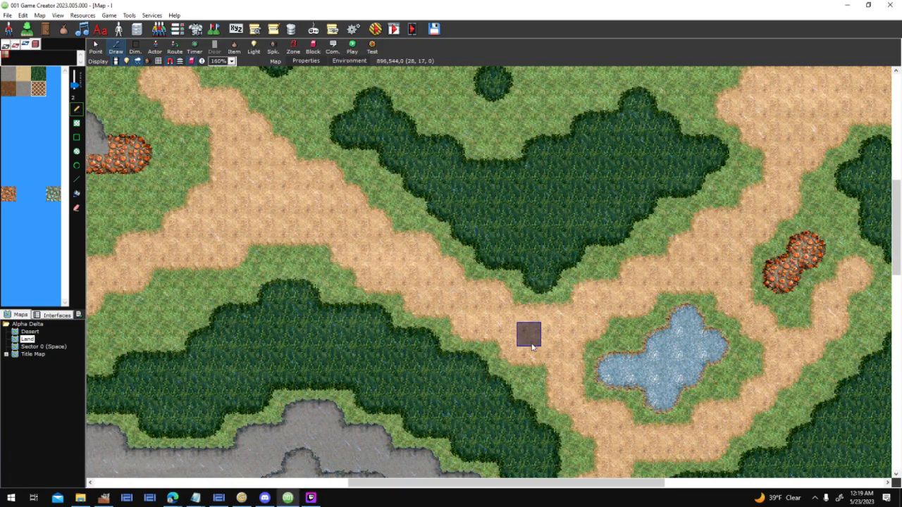
Step: Try lowering the upper limit of the rain's speed range to near the minimum, and restore it before applying the settings
{"action": "scroll", "coordinate": [577, 352], "scroll_direction": "down", "scroll_amount": 3}
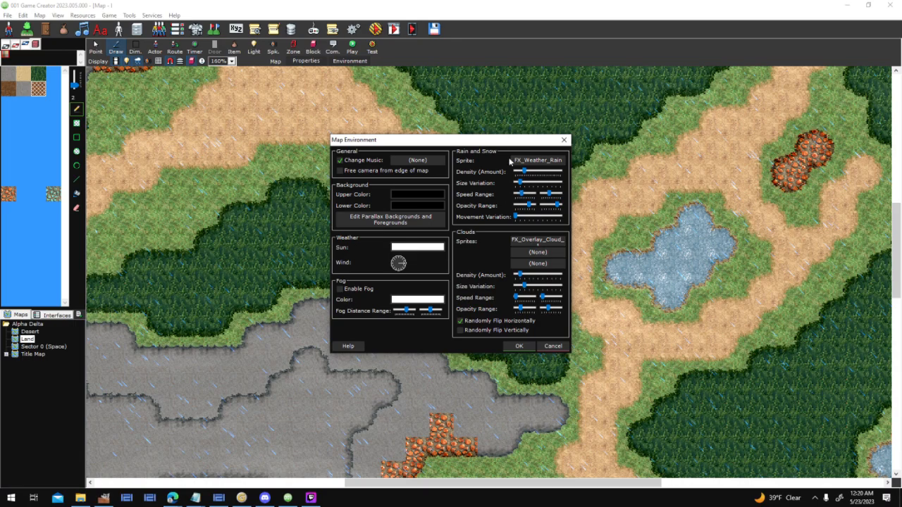
{"action": "left_click_drag", "start_coordinate": [549, 194], "coordinate": [517, 195]}
{"action": "left_click_drag", "start_coordinate": [522, 196], "coordinate": [550, 196]}
{"action": "left_click", "coordinate": [518, 345]}
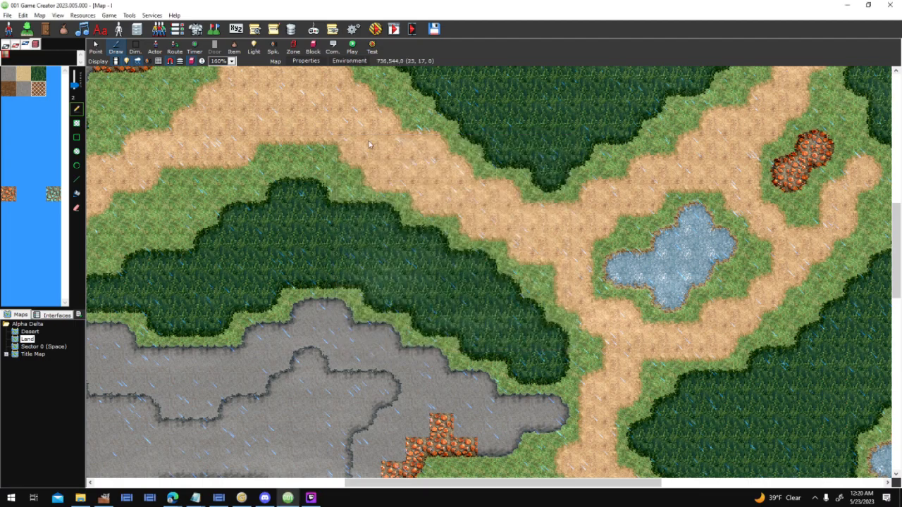
Step: Try raising the rain's movement variation to its maximum and return it to the minimum
{"action": "left_click", "coordinate": [349, 61]}
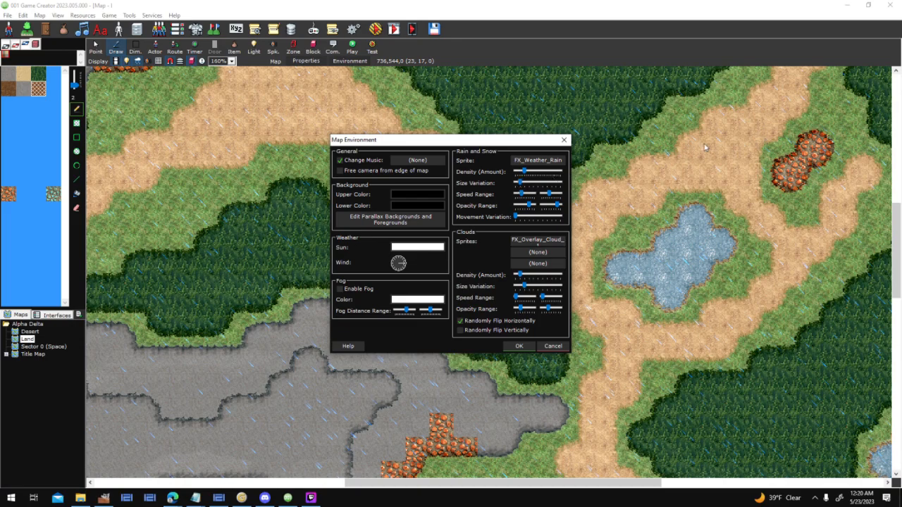
{"action": "left_click", "coordinate": [517, 217]}
{"action": "left_click_drag", "start_coordinate": [516, 217], "coordinate": [564, 221]}
{"action": "left_click_drag", "start_coordinate": [564, 222], "coordinate": [515, 217]}
Step: Point the map's wind direction toward the southwest and apply the environment settings
{"action": "left_click", "coordinate": [393, 269]}
{"action": "left_click", "coordinate": [519, 346]}
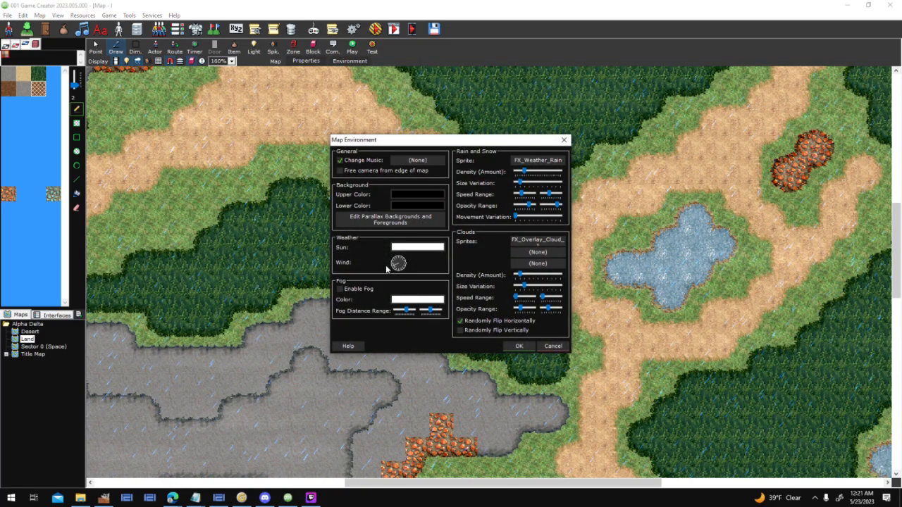
Step: Point the map's wind direction toward the east and apply the environment settings
{"action": "left_click", "coordinate": [519, 346]}
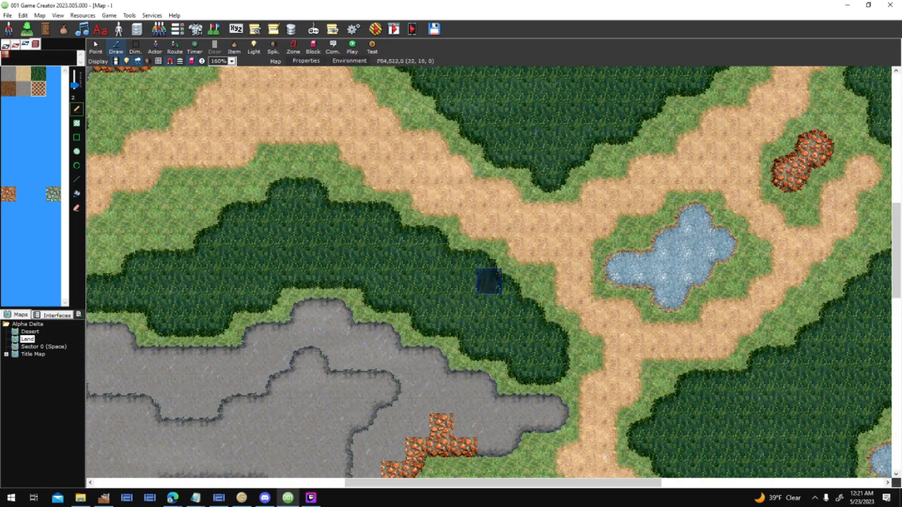
{"action": "left_click", "coordinate": [350, 60]}
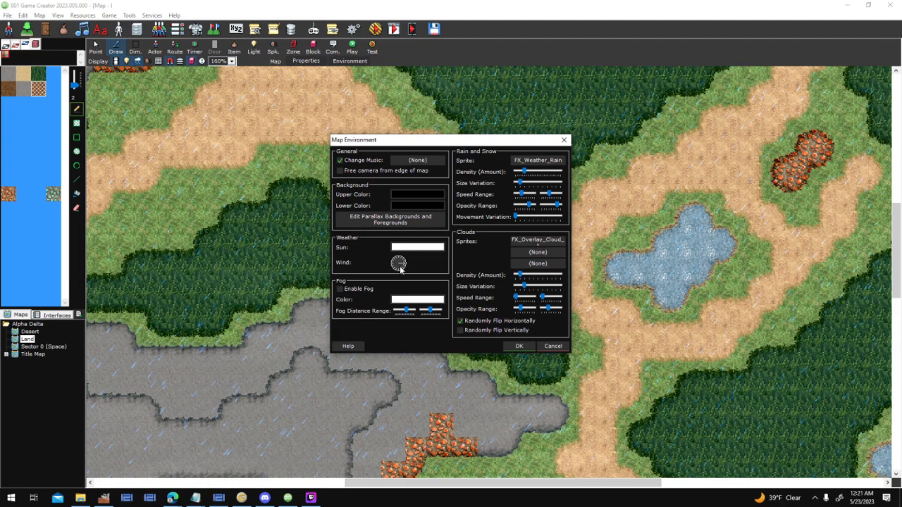
{"action": "left_click", "coordinate": [519, 346]}
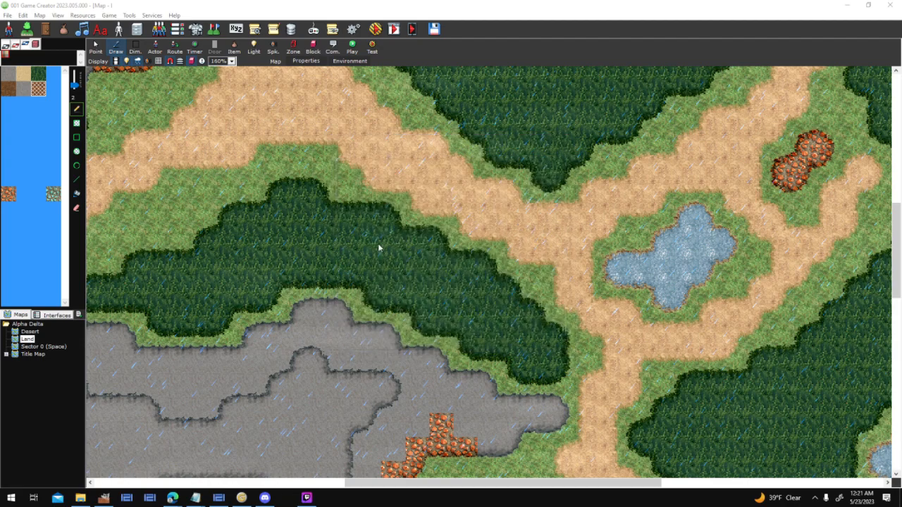
Step: Try the rain's movement variation at its maximum and at about half of its range, applying the environment settings each time
{"action": "left_click", "coordinate": [346, 61]}
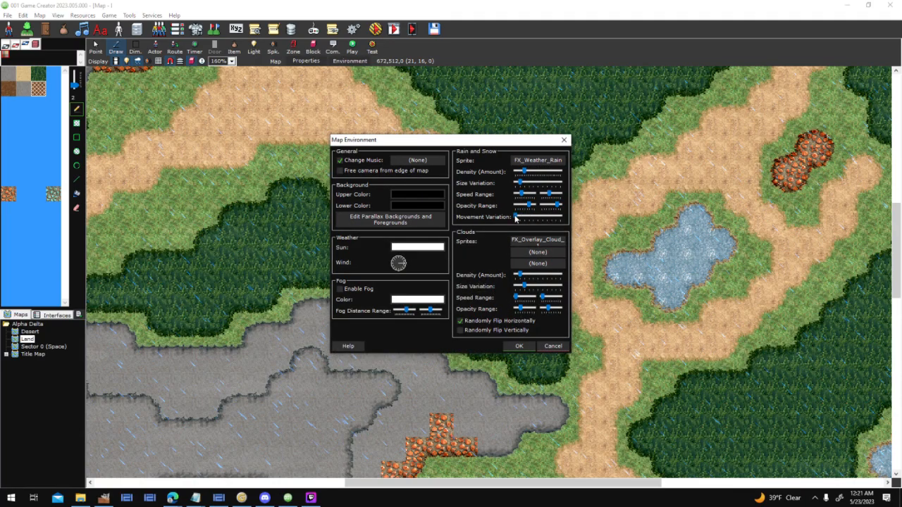
{"action": "left_click_drag", "start_coordinate": [520, 217], "coordinate": [561, 217]}
{"action": "left_click", "coordinate": [528, 348]}
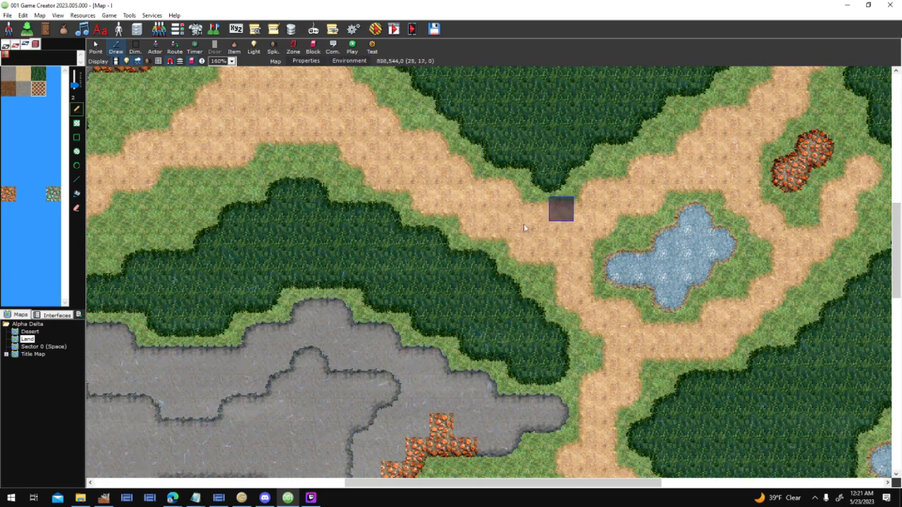
{"action": "left_click", "coordinate": [350, 61]}
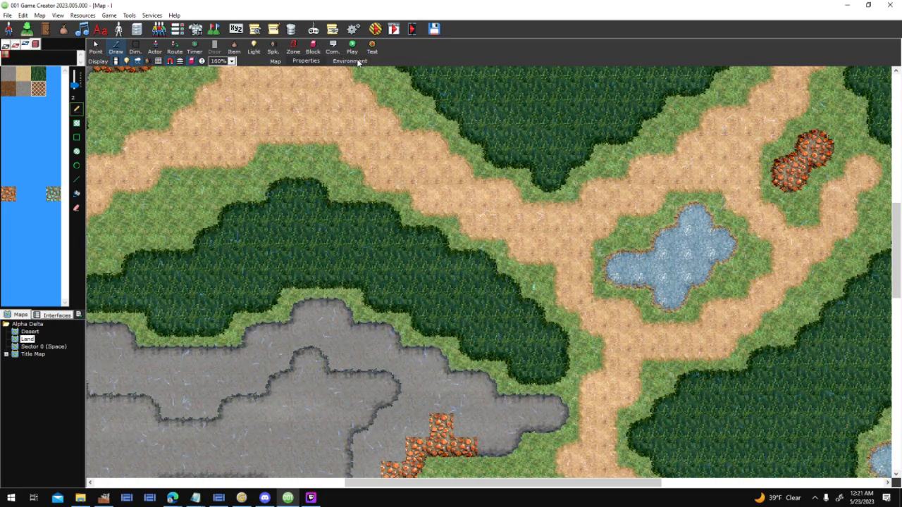
{"action": "left_click_drag", "start_coordinate": [562, 218], "coordinate": [536, 234]}
{"action": "left_click", "coordinate": [519, 346]}
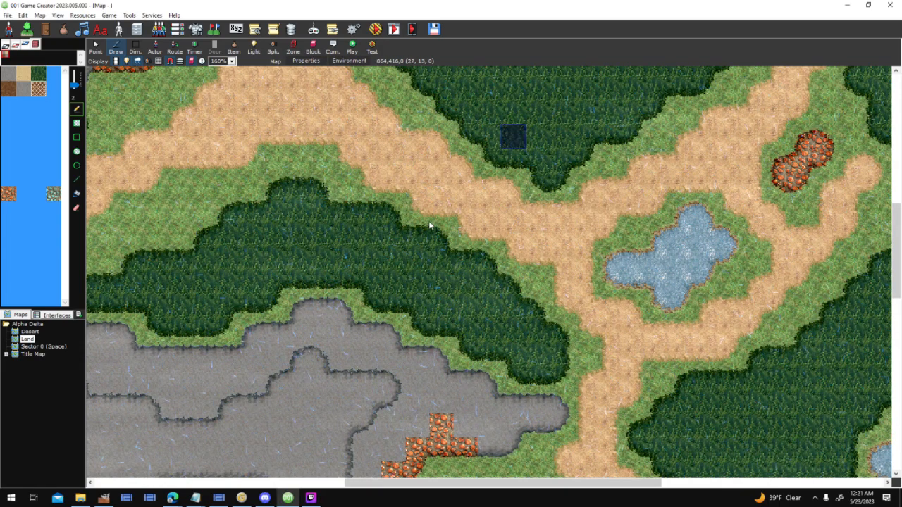
Step: Return the rain's movement variation to 0 and apply the environment settings
{"action": "left_click", "coordinate": [360, 61]}
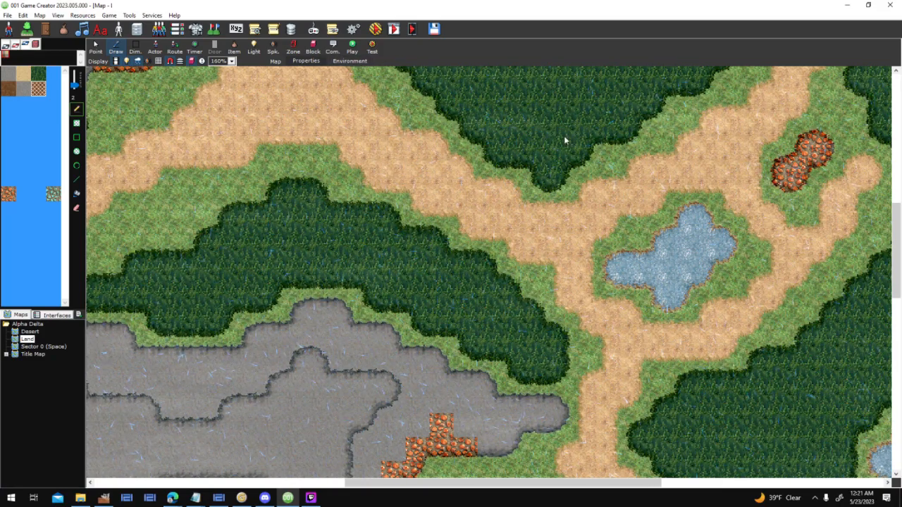
{"action": "left_click", "coordinate": [536, 217]}
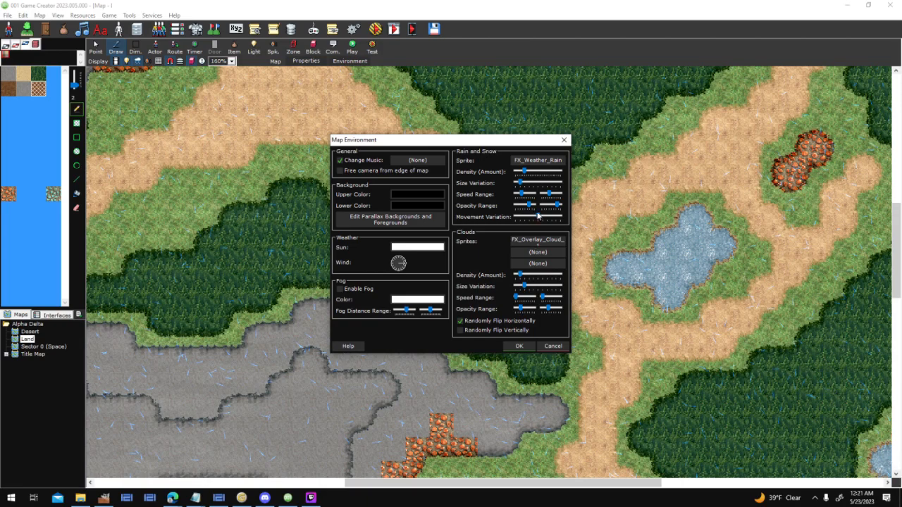
{"action": "left_click", "coordinate": [540, 218]}
{"action": "left_click", "coordinate": [550, 219]}
{"action": "left_click_drag", "start_coordinate": [550, 219], "coordinate": [498, 220]}
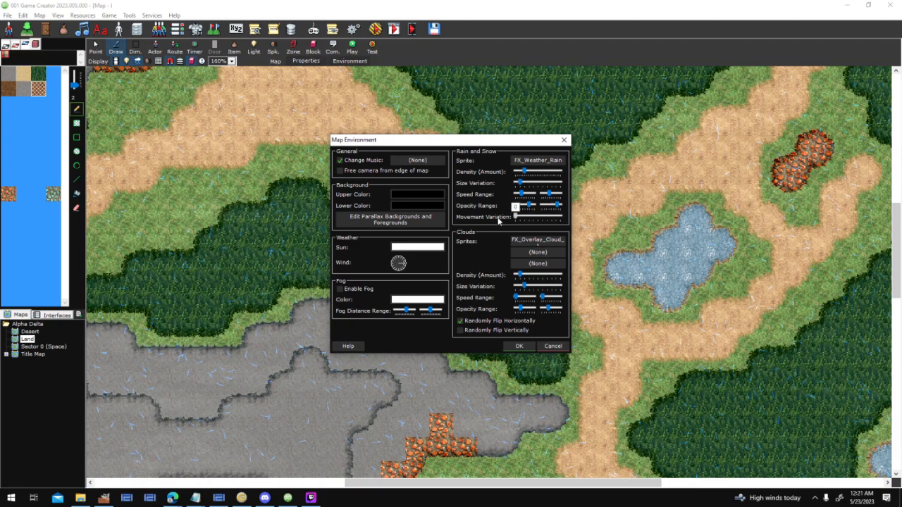
{"action": "left_click", "coordinate": [519, 345]}
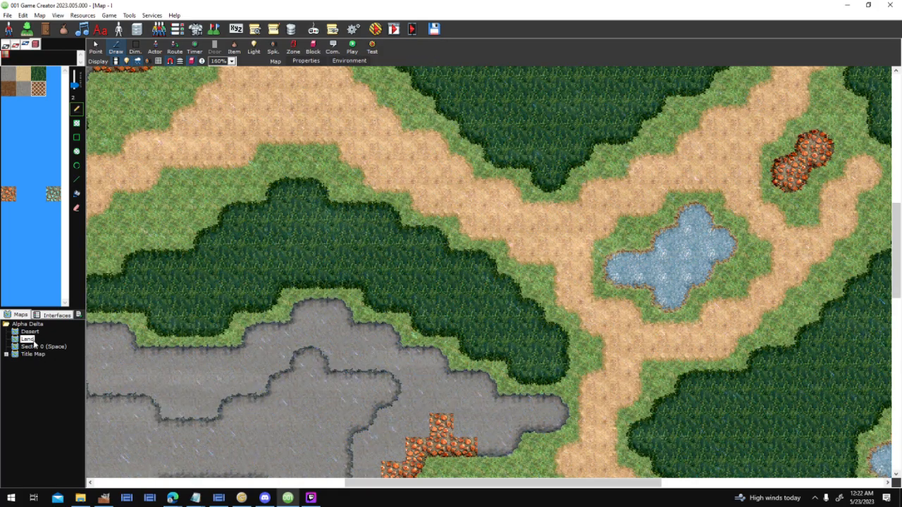
Step: Save the Land map while switching to the Desert map, and reopen the Land map
{"action": "double_click", "coordinate": [29, 331]}
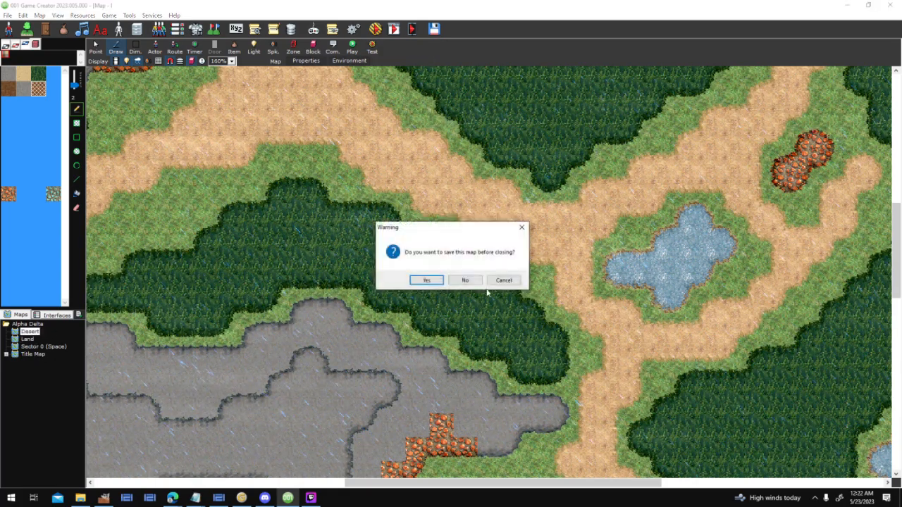
{"action": "left_click", "coordinate": [426, 281]}
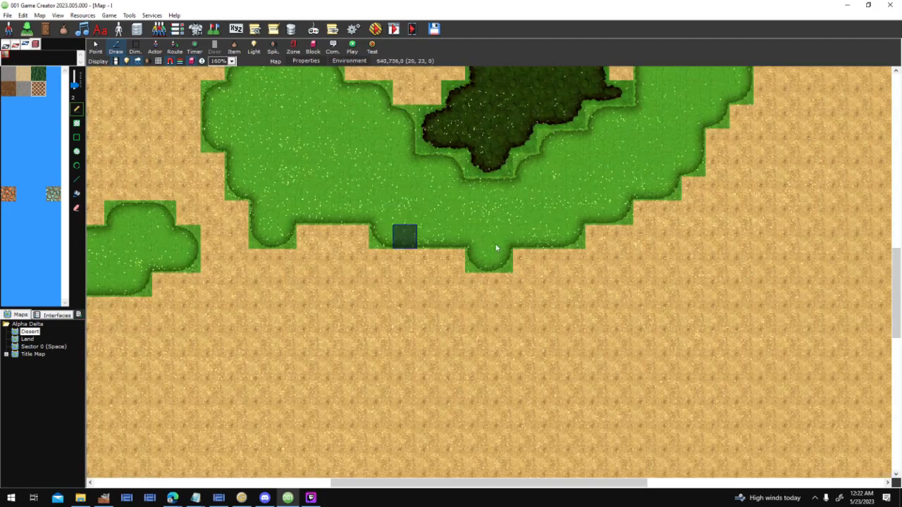
{"action": "double_click", "coordinate": [27, 340]}
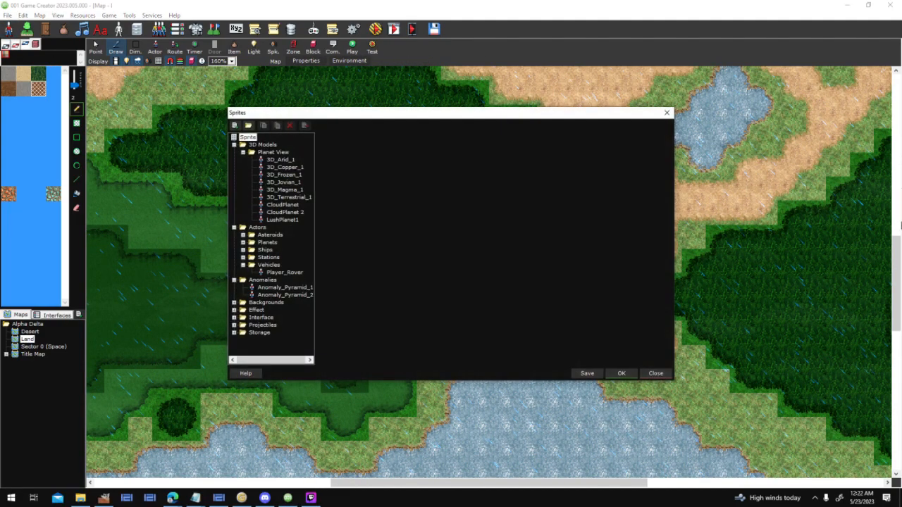
Step: Select the FX_Weather_Rain sprite from the Effect folder of the sprite library
{"action": "left_click", "coordinate": [233, 280]}
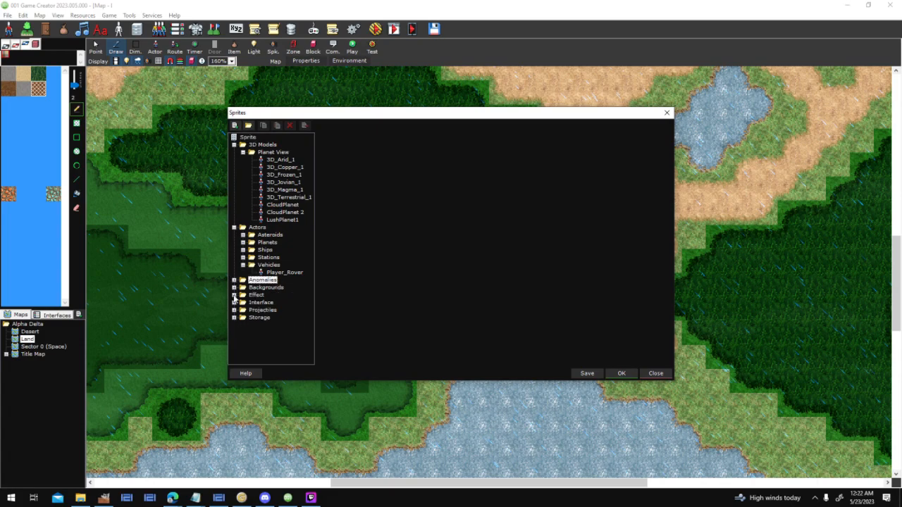
{"action": "left_click", "coordinate": [233, 294]}
{"action": "left_click", "coordinate": [285, 339]}
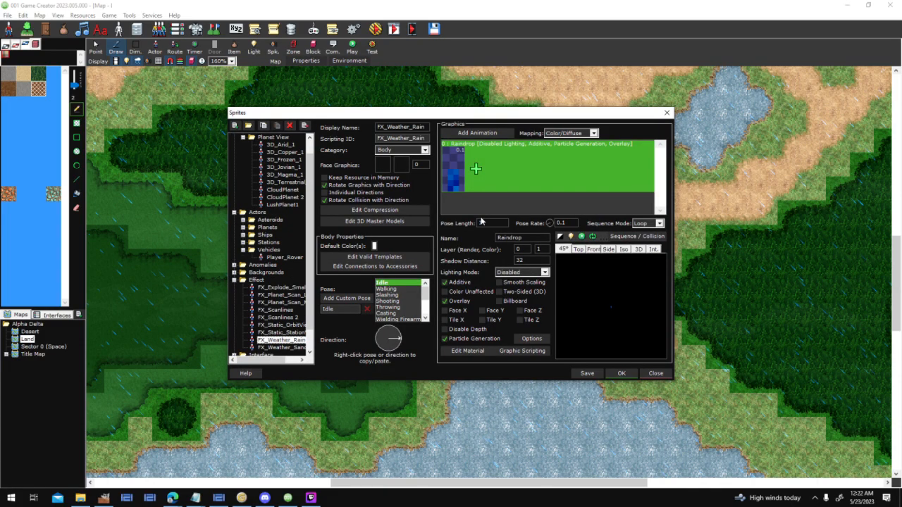
{"action": "left_click_drag", "start_coordinate": [425, 127], "coordinate": [338, 133]}
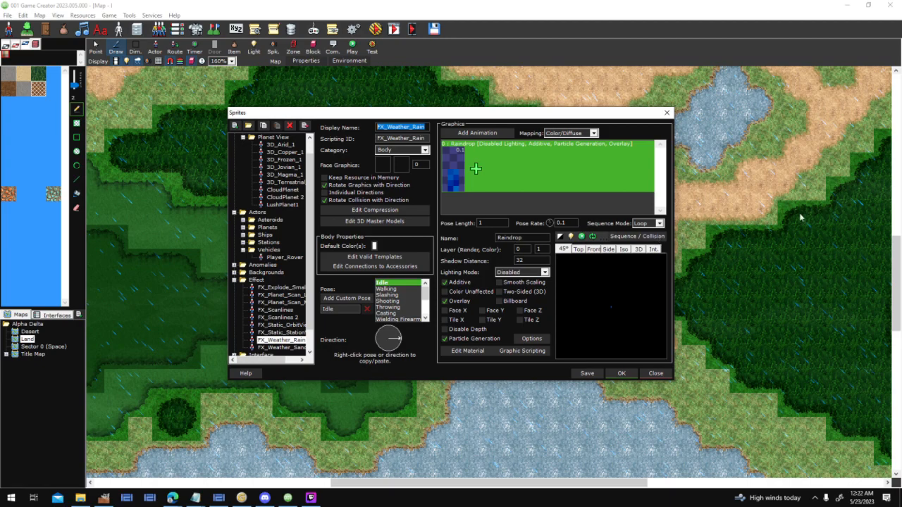
{"action": "left_click", "coordinate": [398, 341]}
Step: Open the Raindrop frame in the Graphic Editor and move the raindrop pixels to the upper half of its canvas
{"action": "left_click", "coordinate": [455, 175]}
{"action": "right_click", "coordinate": [456, 174]}
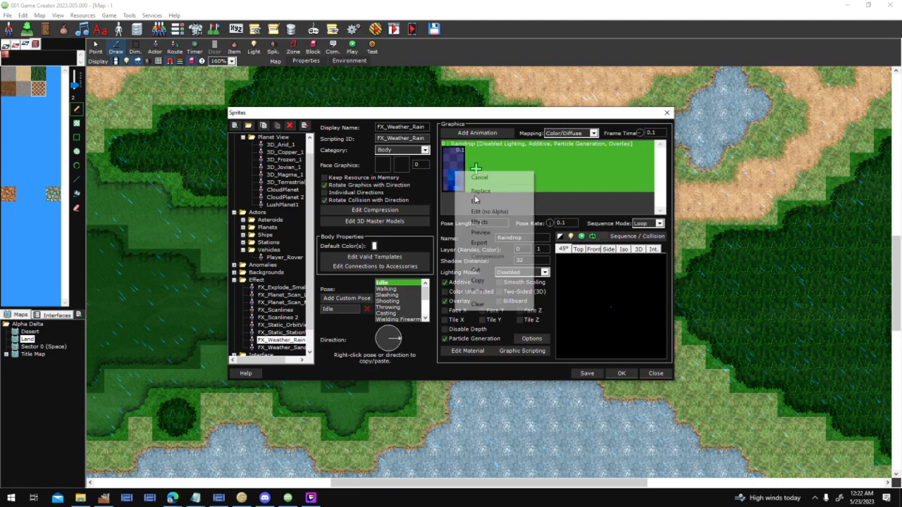
{"action": "left_click", "coordinate": [497, 201]}
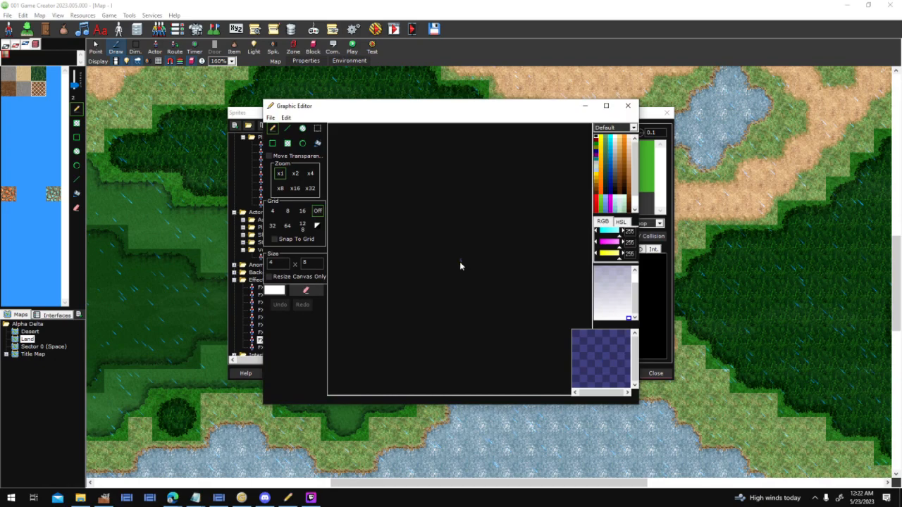
{"action": "left_click", "coordinate": [317, 128]}
{"action": "mouse_move", "coordinate": [431, 261]}
{"action": "left_mouse_down"}
{"action": "mouse_move", "coordinate": [489, 330]}
{"action": "mouse_move", "coordinate": [461, 261]}
{"action": "mouse_move", "coordinate": [465, 270]}
{"action": "left_mouse_up"}
Step: Resize only the raindrop graphic's canvas to 4 x 4 and save the changes
{"action": "left_click", "coordinate": [312, 277]}
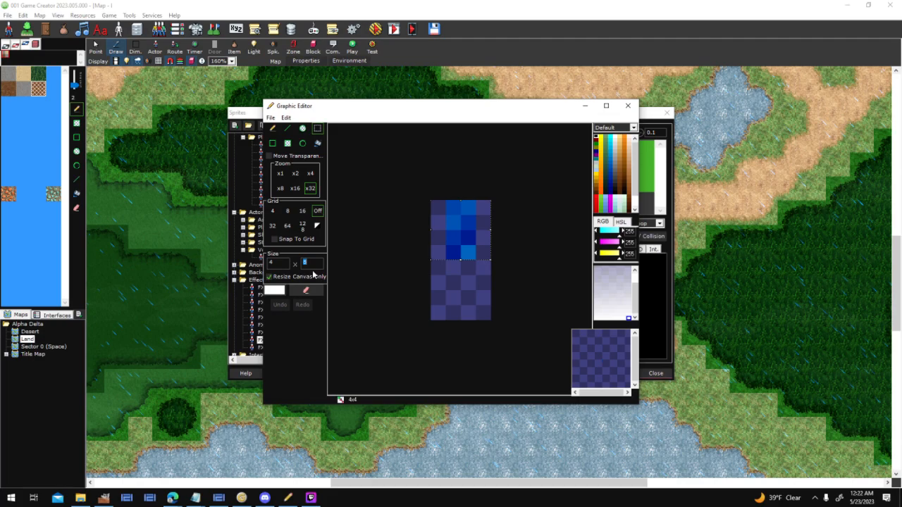
{"action": "type", "text": "4"}
{"action": "left_click", "coordinate": [628, 106]}
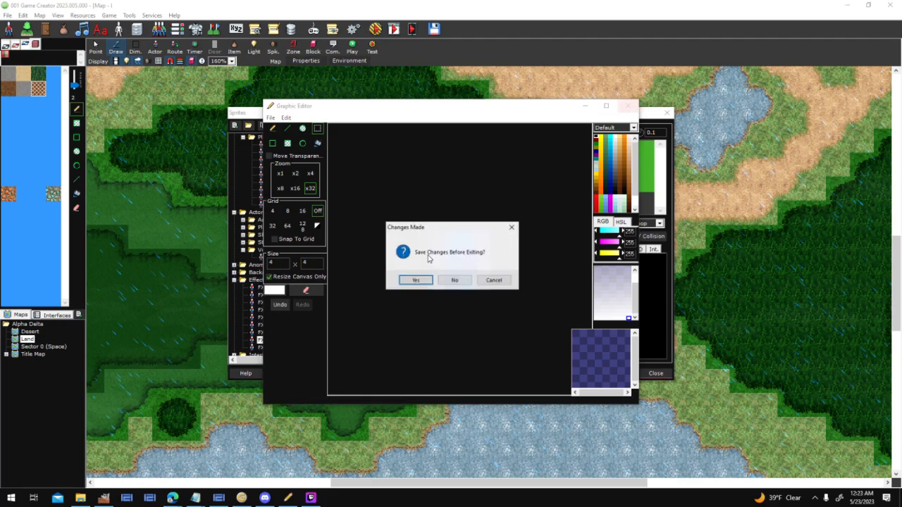
{"action": "left_click", "coordinate": [411, 280]}
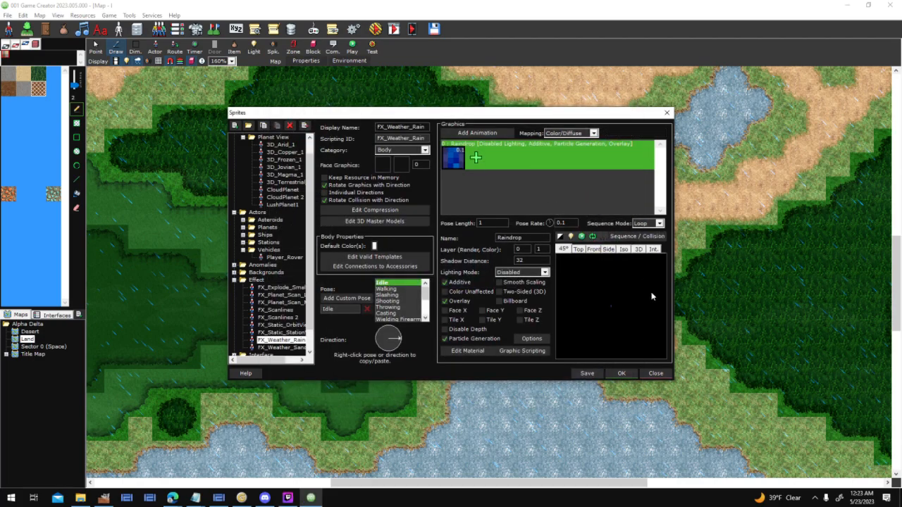
Step: Preview the Raindrop animation from the Top view in the Sequence Editor
{"action": "left_click", "coordinate": [579, 249]}
{"action": "left_click", "coordinate": [637, 236]}
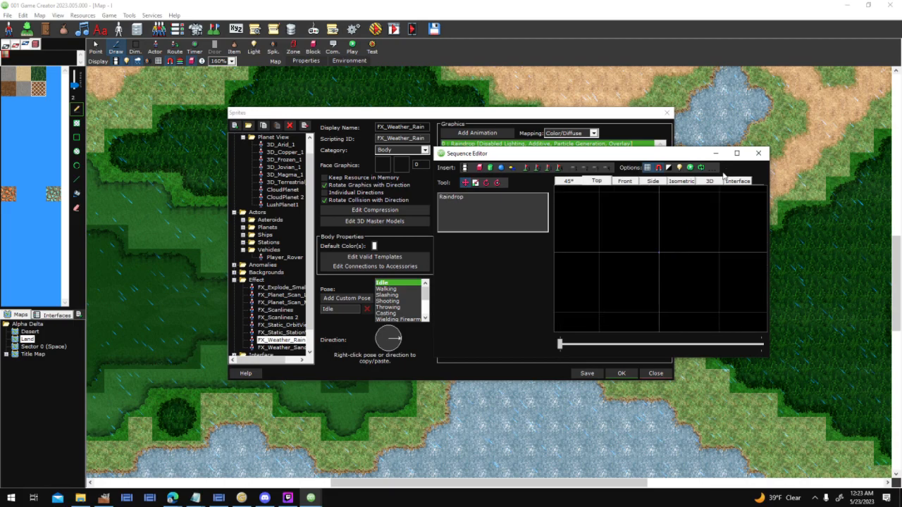
{"action": "left_click", "coordinate": [701, 168]}
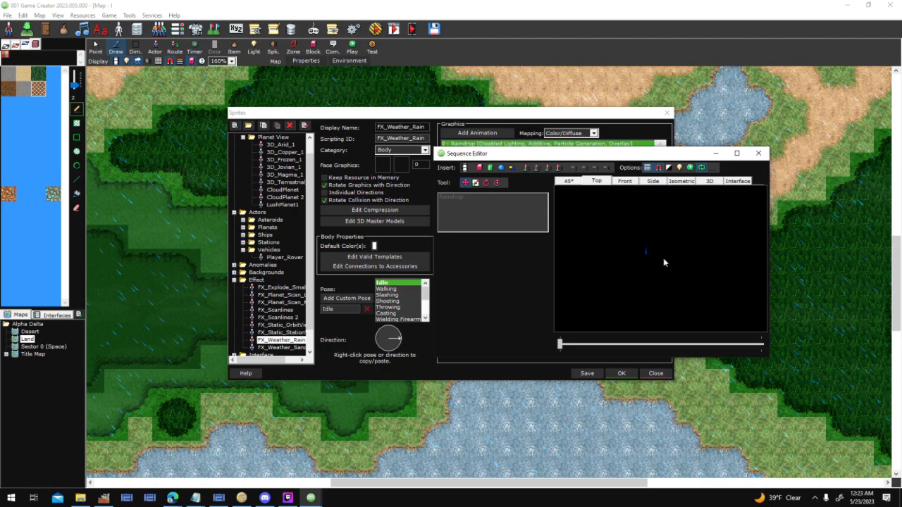
{"action": "left_click_drag", "start_coordinate": [557, 152], "coordinate": [219, 165]}
Step: Try raising the raindrop particles' minimum and maximum ending opacity to full, restore both to their lowest setting, and close the particle options
{"action": "left_click", "coordinate": [531, 338]}
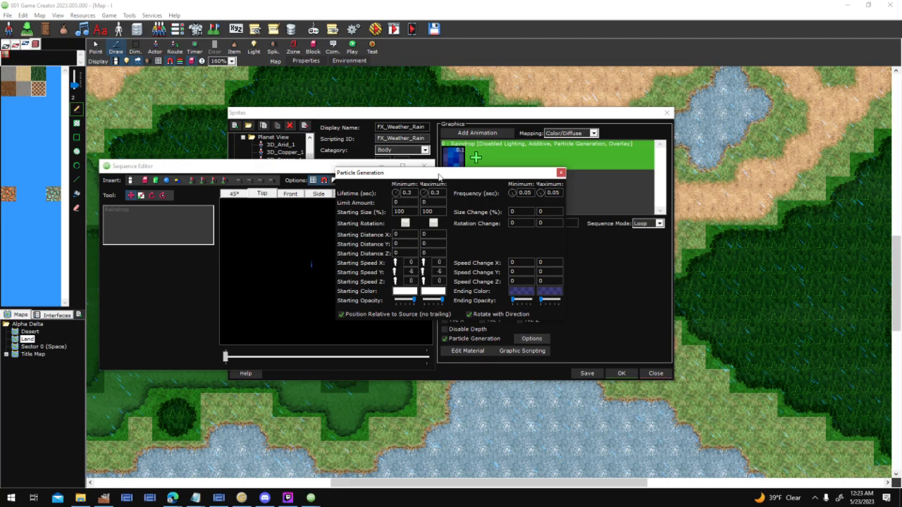
{"action": "left_click_drag", "start_coordinate": [440, 176], "coordinate": [539, 171]}
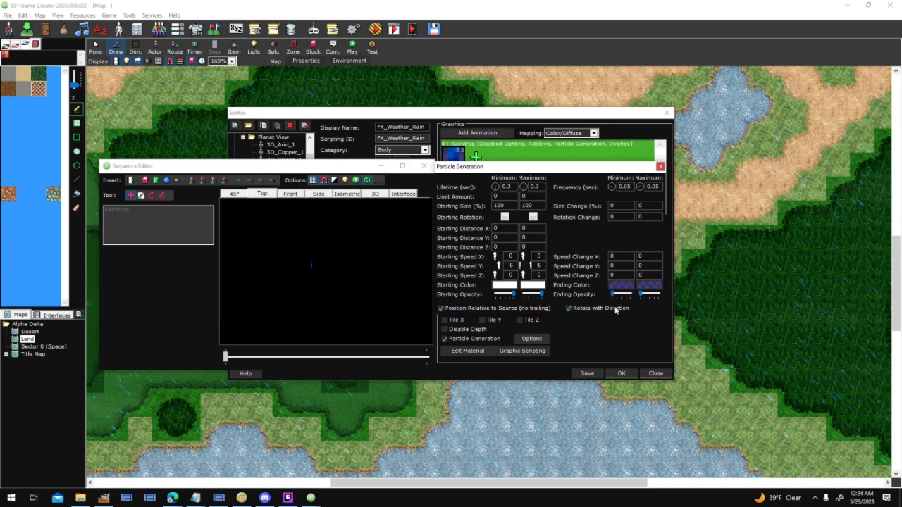
{"action": "left_click_drag", "start_coordinate": [639, 293], "coordinate": [669, 293]}
{"action": "left_click_drag", "start_coordinate": [612, 293], "coordinate": [669, 293]}
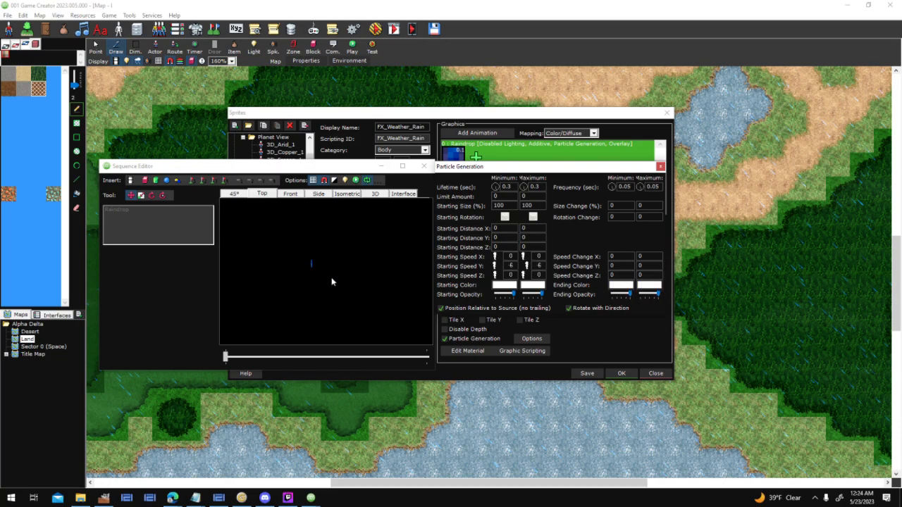
{"action": "mouse_move", "coordinate": [629, 296]}
{"action": "left_mouse_down"}
{"action": "mouse_move", "coordinate": [610, 296]}
{"action": "mouse_move", "coordinate": [640, 296]}
{"action": "left_mouse_up"}
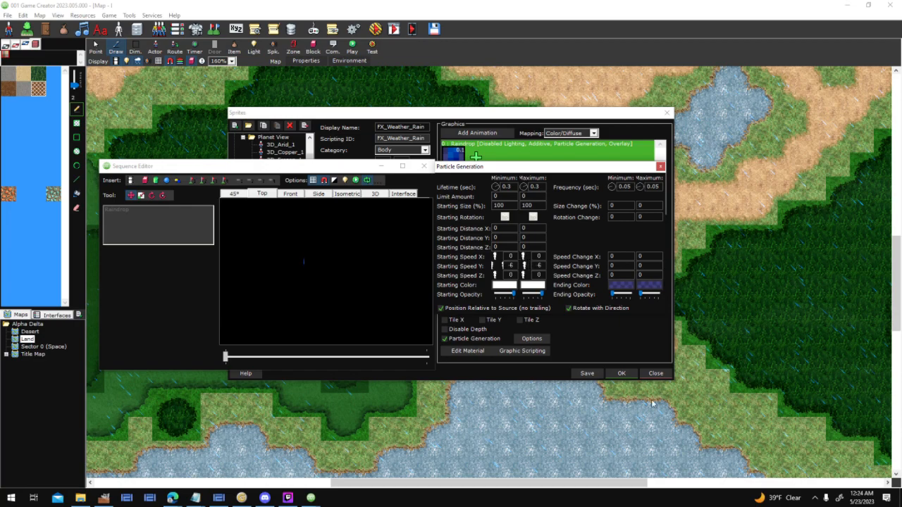
{"action": "left_click", "coordinate": [662, 167]}
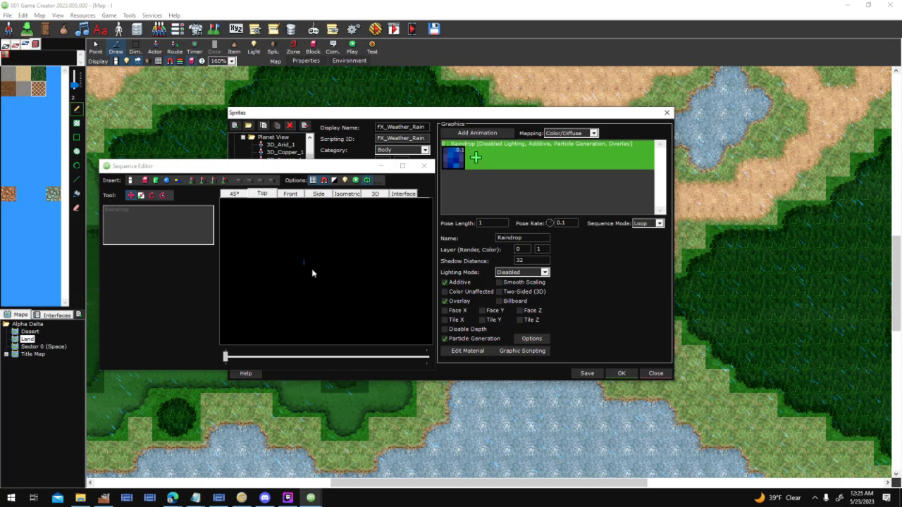
{"action": "left_click", "coordinate": [532, 340]}
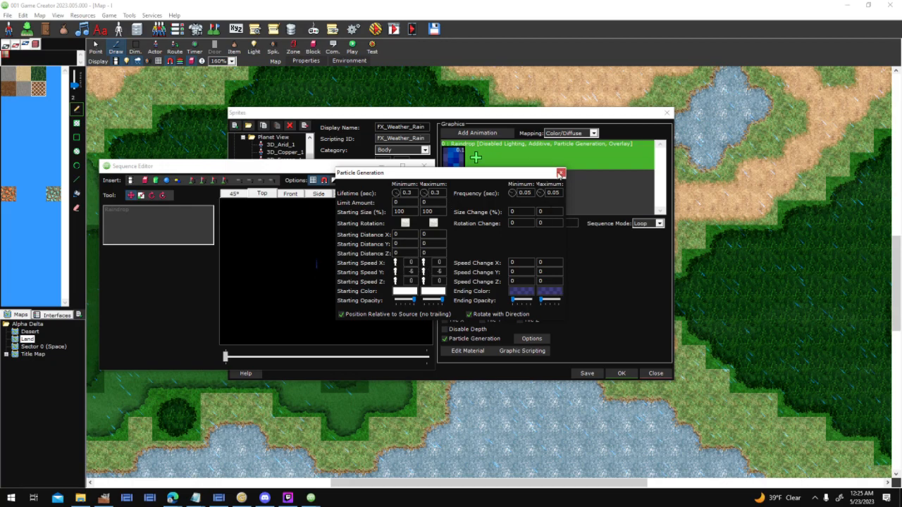
{"action": "left_click", "coordinate": [561, 173]}
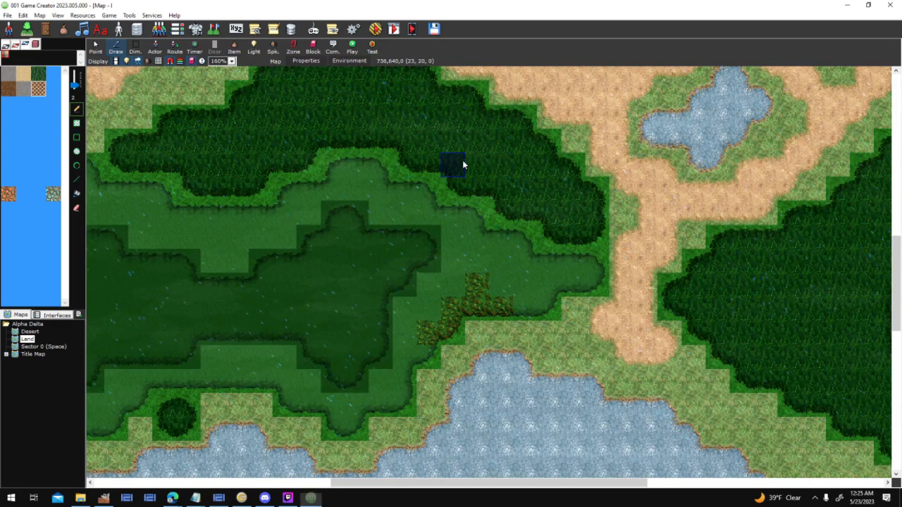
Step: Check the Land map's rain and wind environment settings and accept them
{"action": "left_click", "coordinate": [349, 61]}
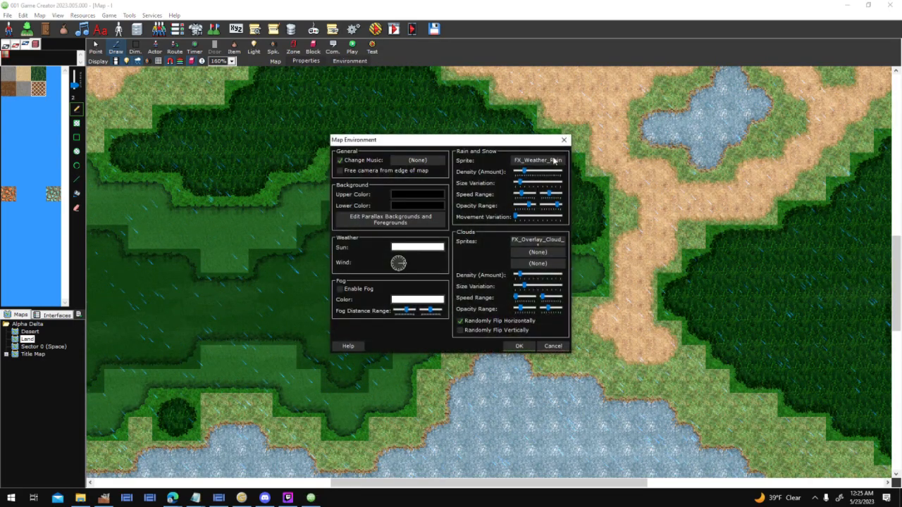
{"action": "left_click", "coordinate": [519, 346]}
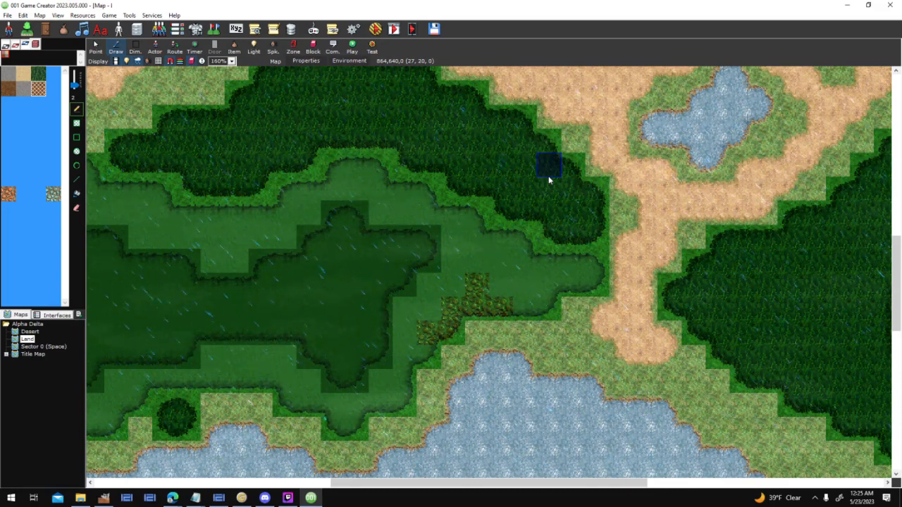
Step: Save the Land map, open the Desert map, and switch to Twitch Studio
{"action": "double_click", "coordinate": [31, 332]}
{"action": "left_click", "coordinate": [437, 282]}
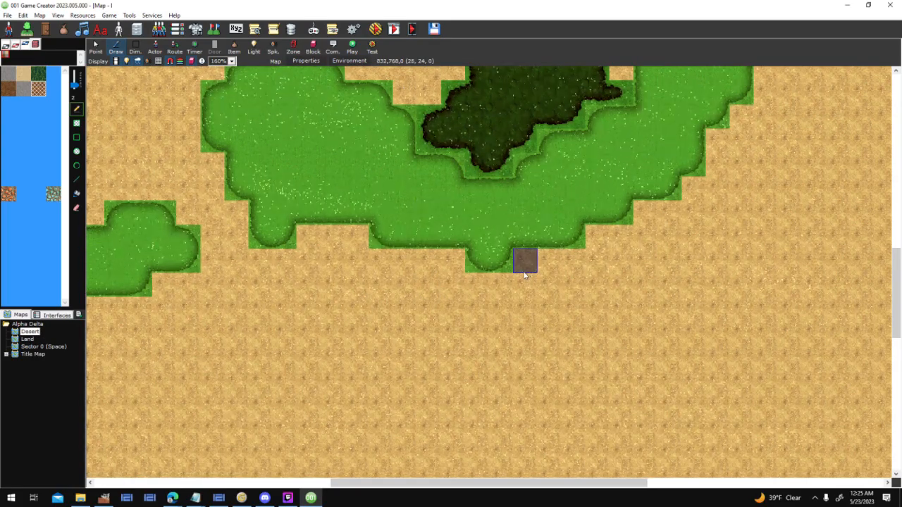
{"action": "left_click", "coordinate": [288, 498]}
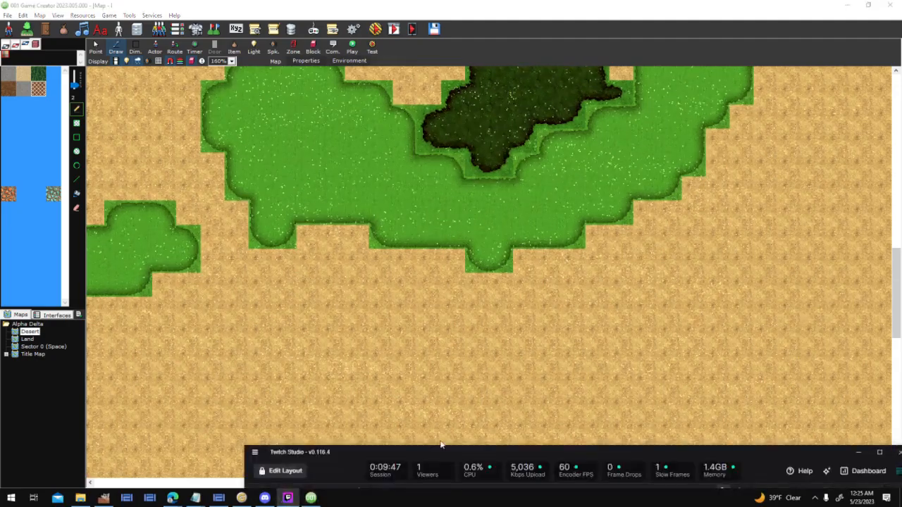
Step: Move the Twitch Studio window out of the way and return to the Desert map in 001 Game Creator
{"action": "left_click_drag", "start_coordinate": [453, 444], "coordinate": [694, 445]}
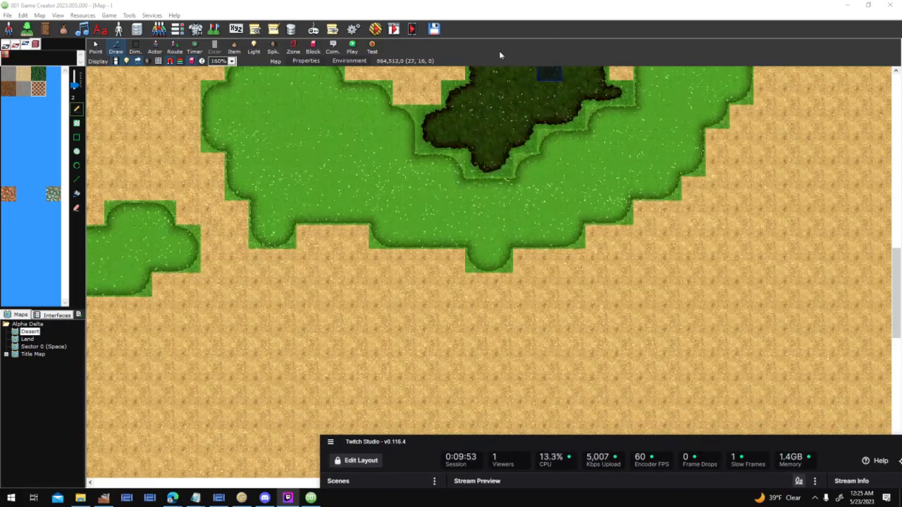
{"action": "left_click", "coordinate": [514, 11]}
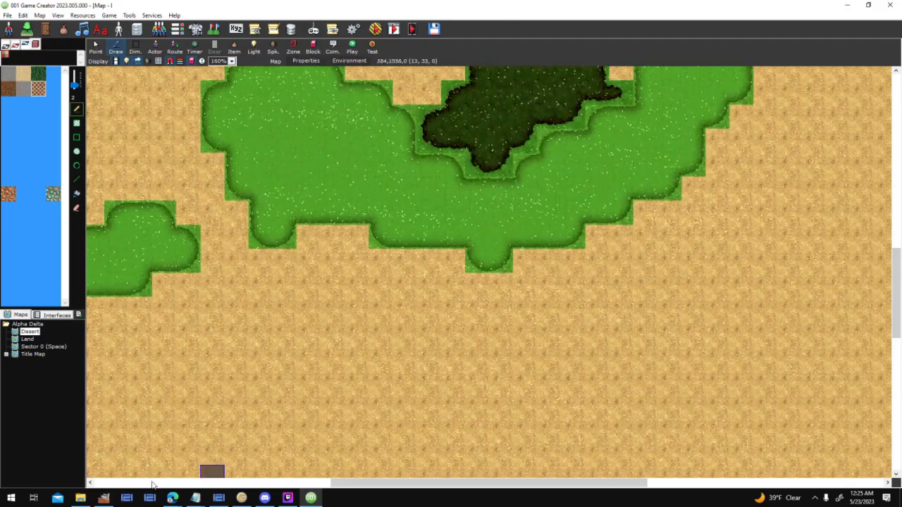
{"action": "mouse_move", "coordinate": [171, 498]}
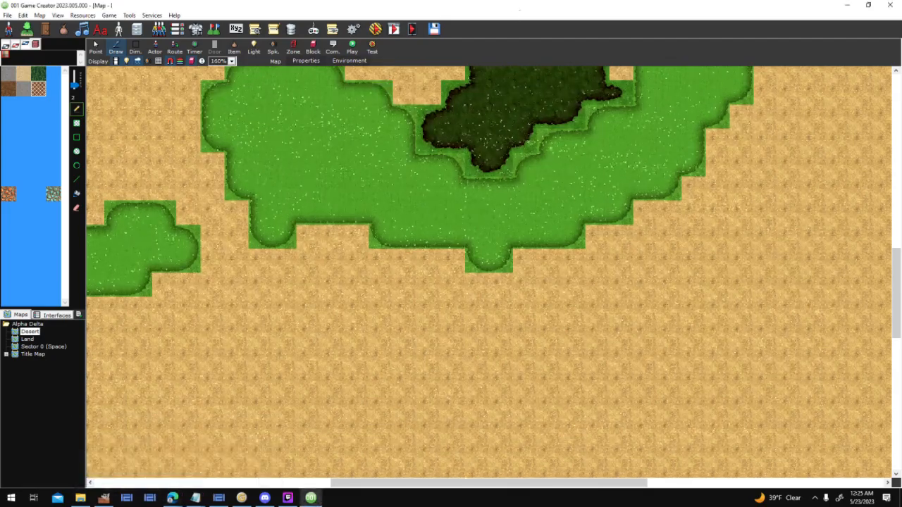
Step: Examine the Desert map's environment settings, including its wind and FX_Weather_Sand clouds, and leave without changing them
{"action": "left_click", "coordinate": [347, 61]}
{"action": "left_click_drag", "start_coordinate": [517, 140], "coordinate": [344, 124]}
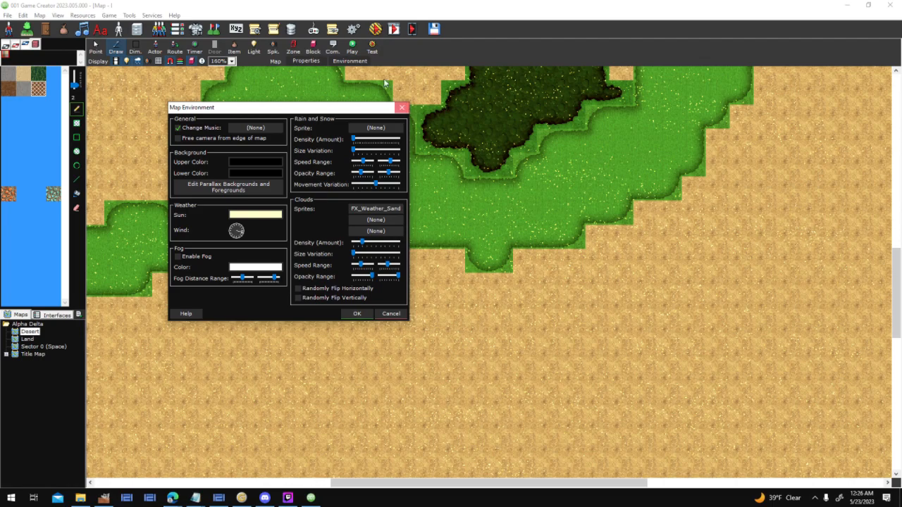
{"action": "left_click", "coordinate": [401, 108]}
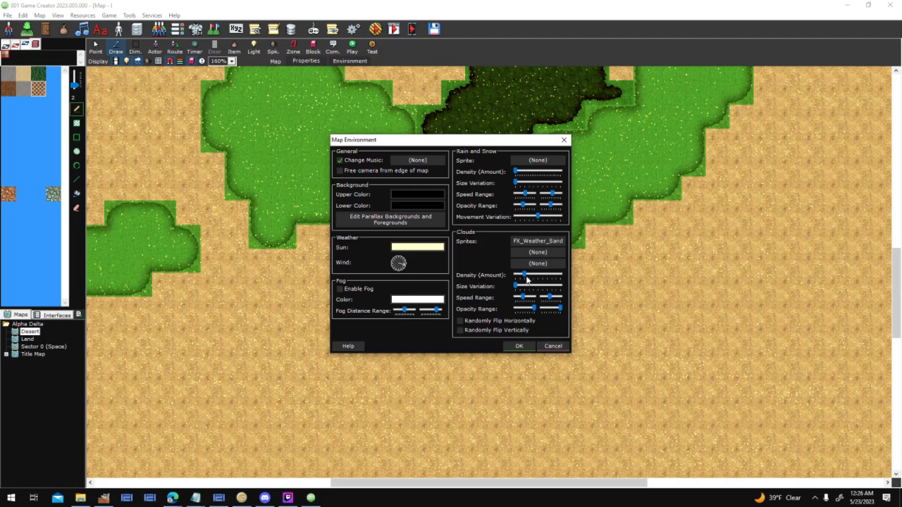
{"action": "left_click", "coordinate": [553, 346]}
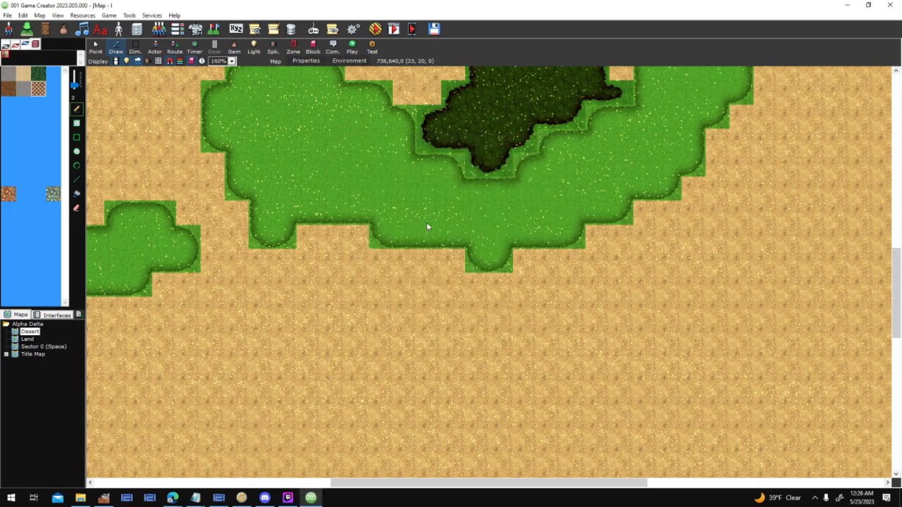
{"action": "left_click", "coordinate": [27, 354]}
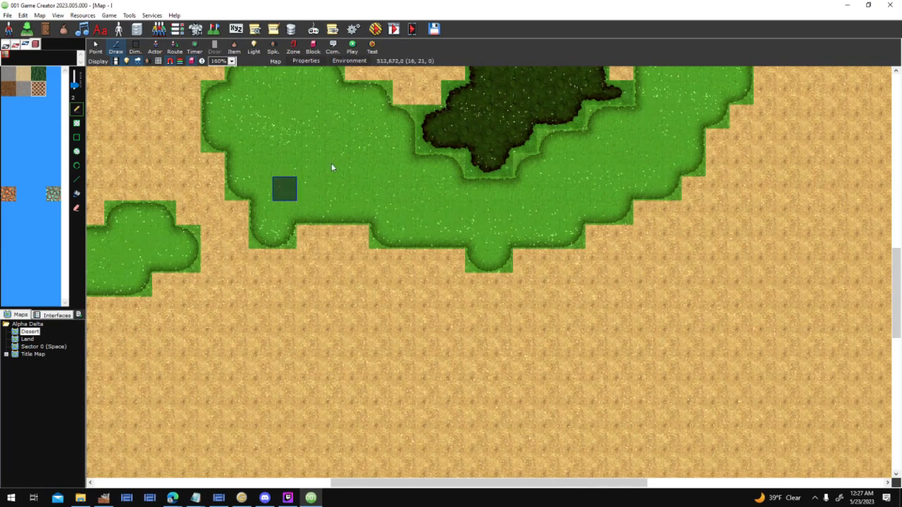
Step: Review the cloud density in the Desert map's environment settings while watching the sand effect, and accept the dialog
{"action": "middle_click_drag", "start_coordinate": [630, 175], "coordinate": [746, 395]}
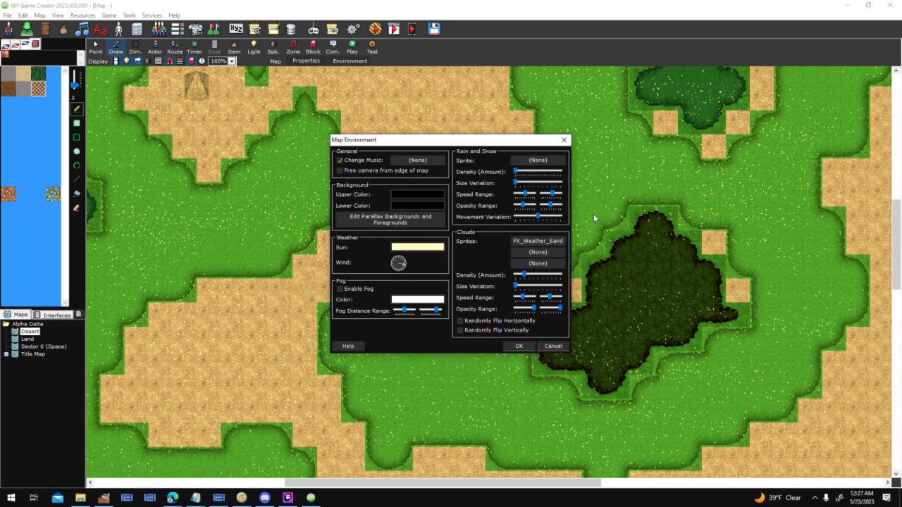
{"action": "left_click", "coordinate": [563, 346]}
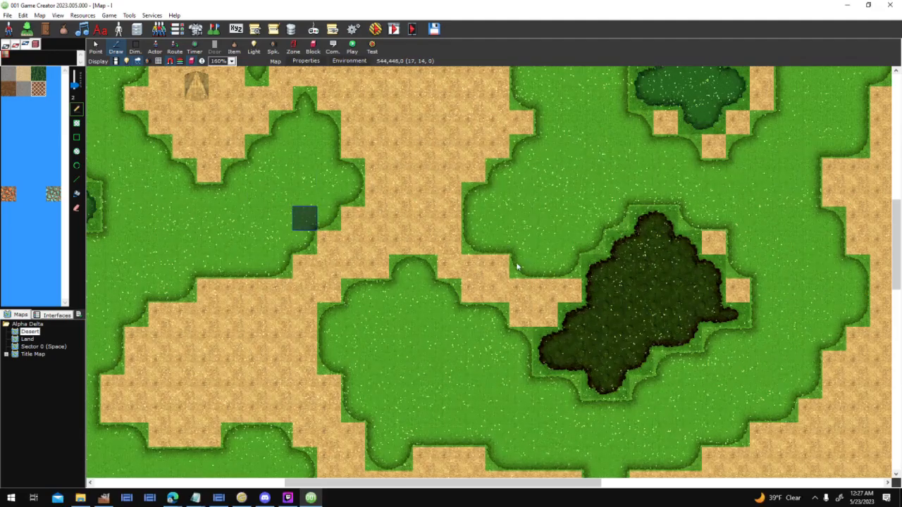
{"action": "left_click", "coordinate": [356, 61]}
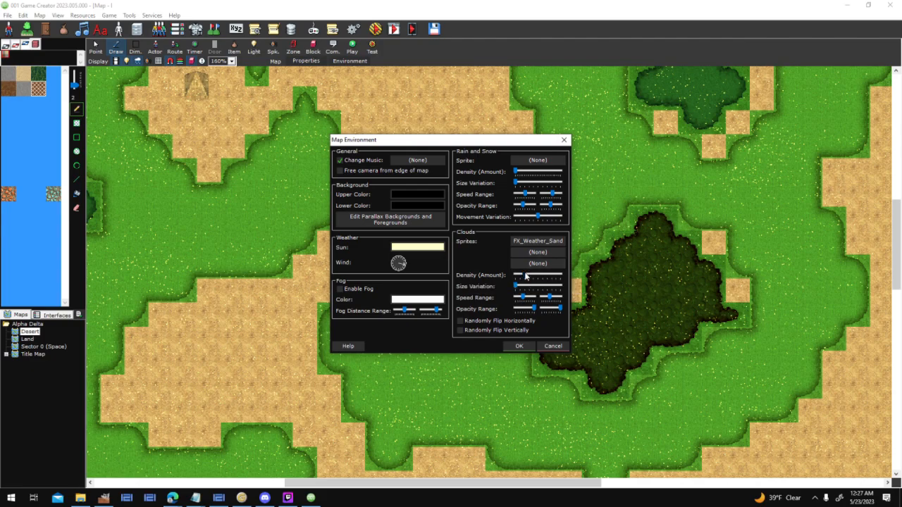
{"action": "left_click", "coordinate": [517, 345]}
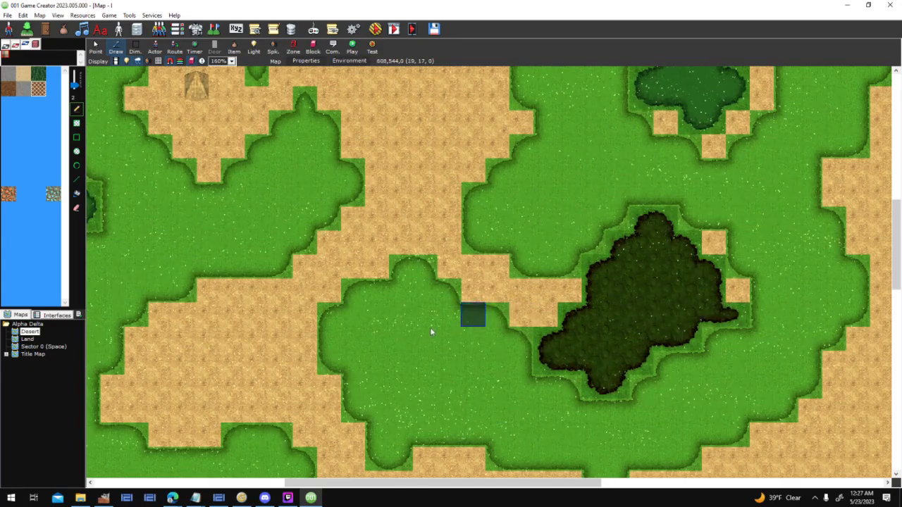
Step: Switch the layer display so the Desert map's sand terrain is shown
{"action": "left_click", "coordinate": [179, 61]}
{"action": "left_click", "coordinate": [180, 61]}
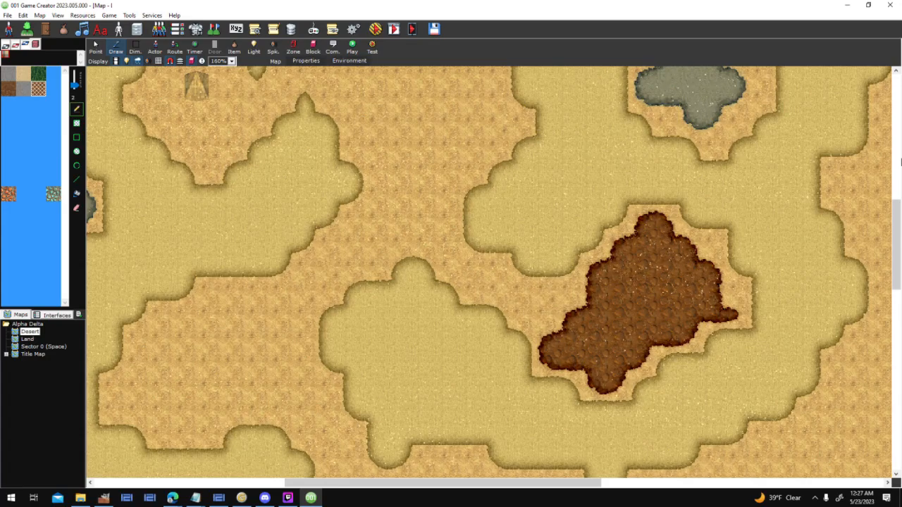
{"action": "middle_click_drag", "start_coordinate": [763, 167], "coordinate": [779, 320]}
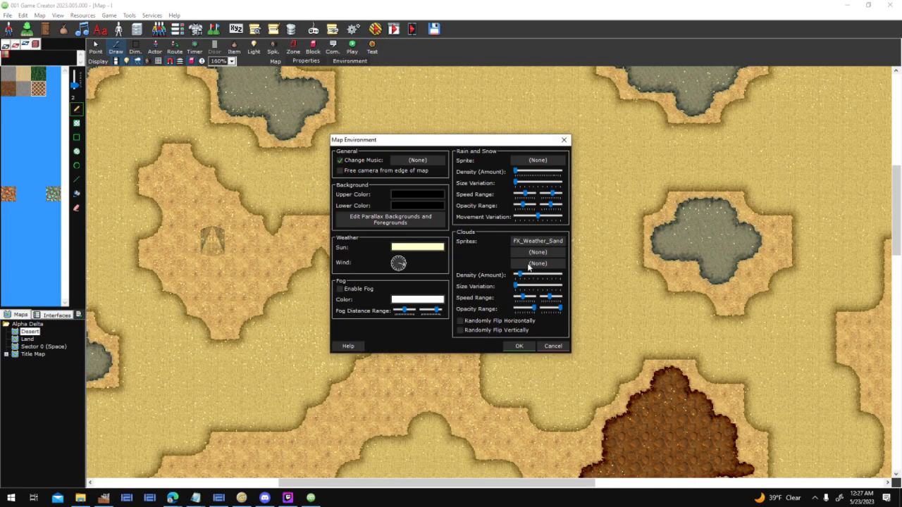
Step: Raise the Desert map's cloud density slightly, set the cloud size variation to its lowest setting, and accept the environment settings
{"action": "left_click_drag", "start_coordinate": [520, 275], "coordinate": [524, 283]}
{"action": "left_click", "coordinate": [519, 346]}
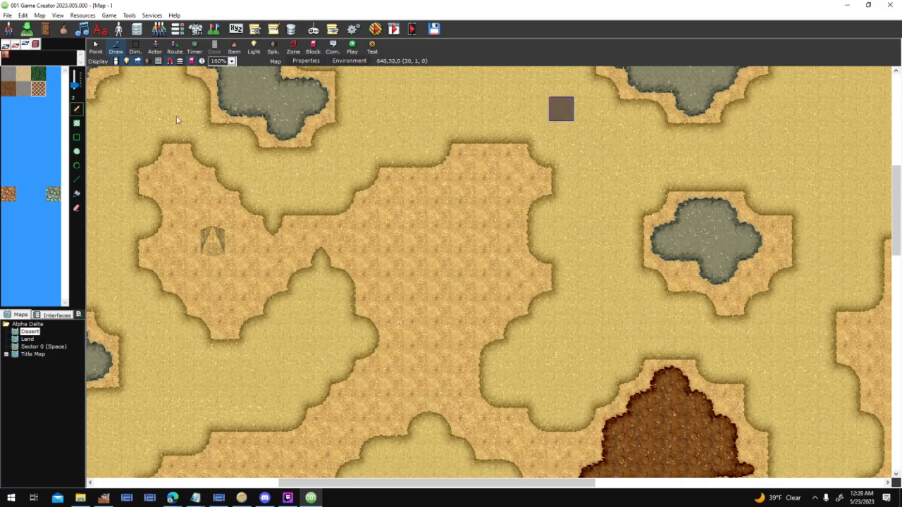
{"action": "left_click", "coordinate": [339, 62]}
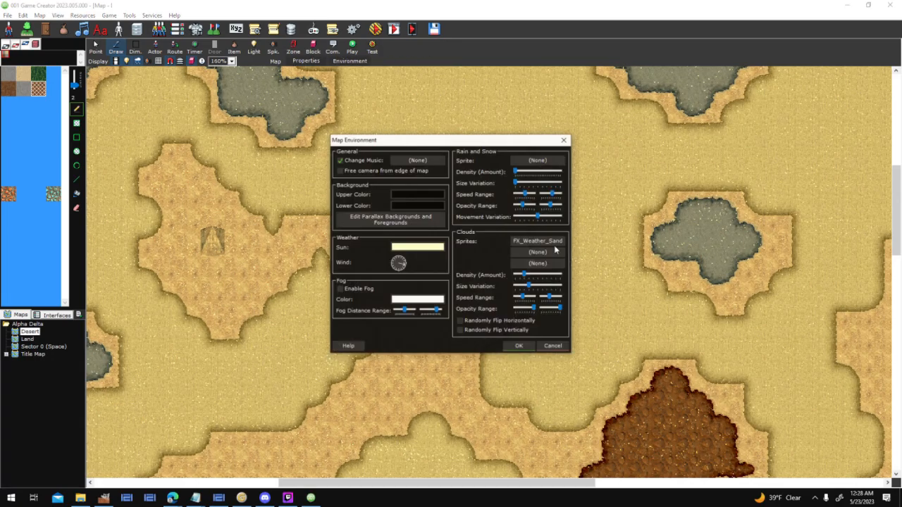
{"action": "left_click_drag", "start_coordinate": [528, 286], "coordinate": [515, 286]}
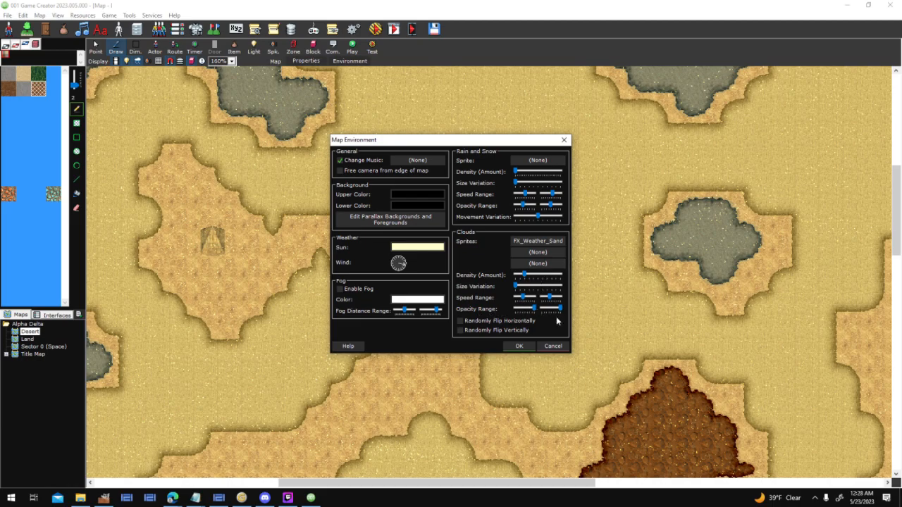
{"action": "left_click", "coordinate": [518, 346]}
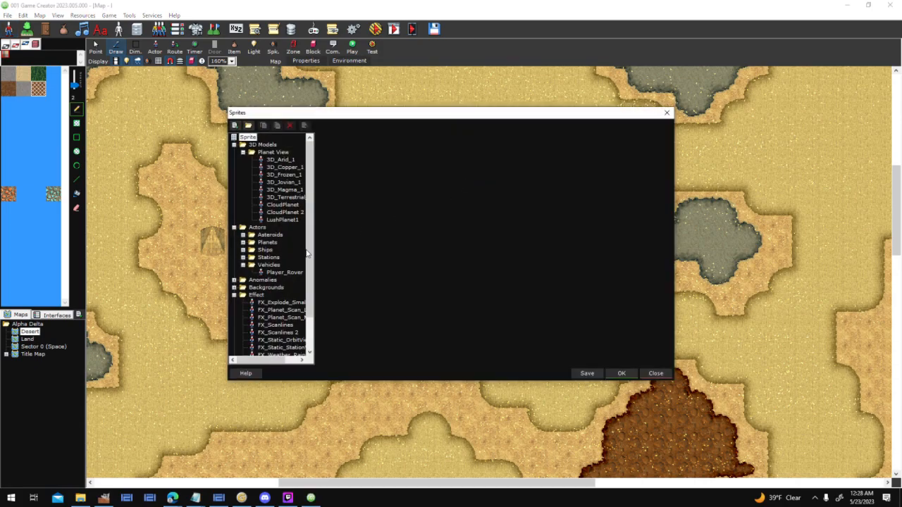
Step: Open the FX_Weather_Sand sprite under the Effect sprites and look over its animations
{"action": "scroll", "coordinate": [313, 273], "scroll_direction": "down", "scroll_amount": 2}
{"action": "left_click", "coordinate": [281, 324]}
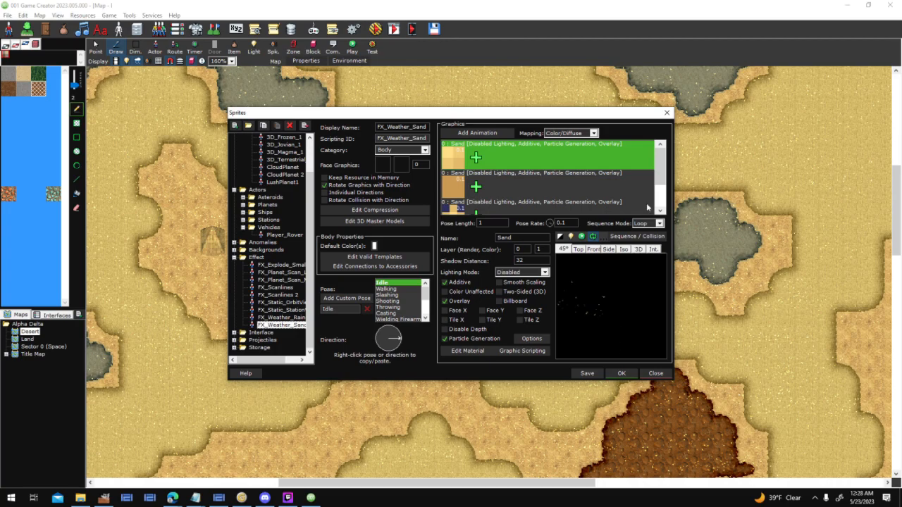
{"action": "left_click_drag", "start_coordinate": [665, 176], "coordinate": [657, 151]}
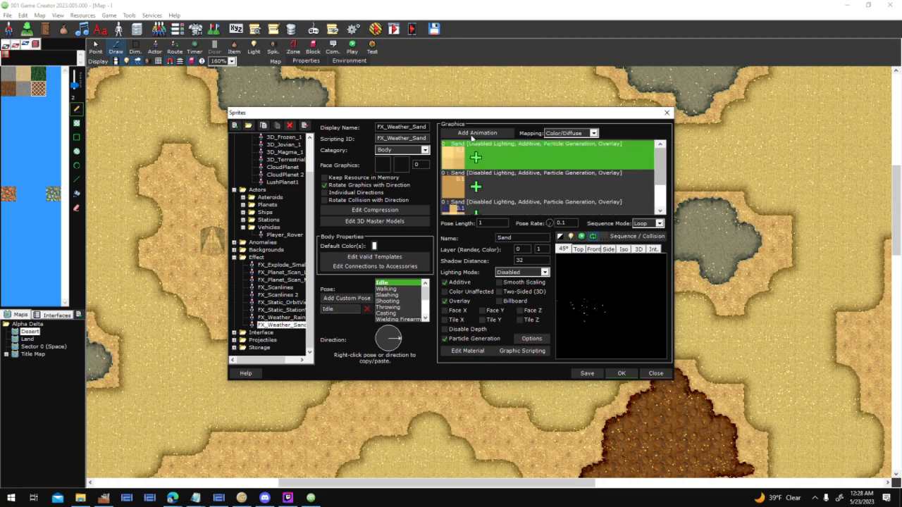
Step: Add a new animation with one blank 2 by 2 frame to the FX_Weather_Sand sprite
{"action": "left_click", "coordinate": [474, 136]}
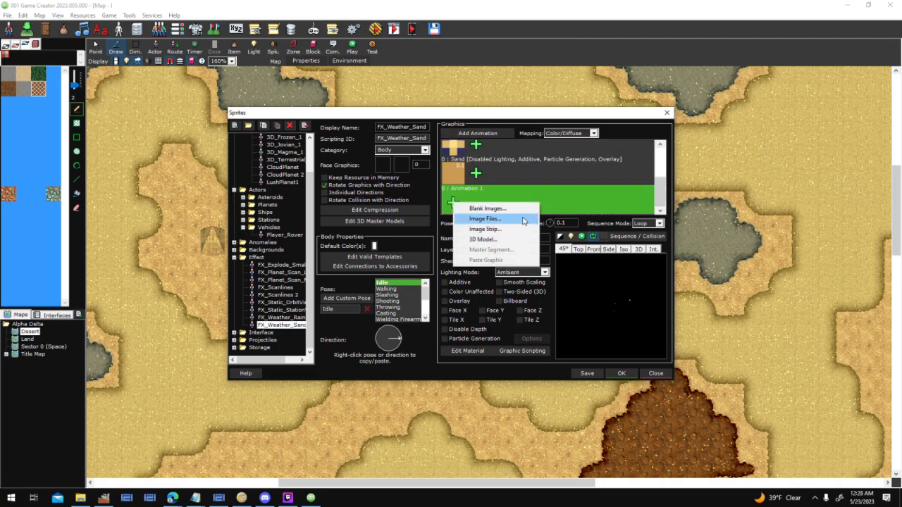
{"action": "left_click", "coordinate": [523, 211]}
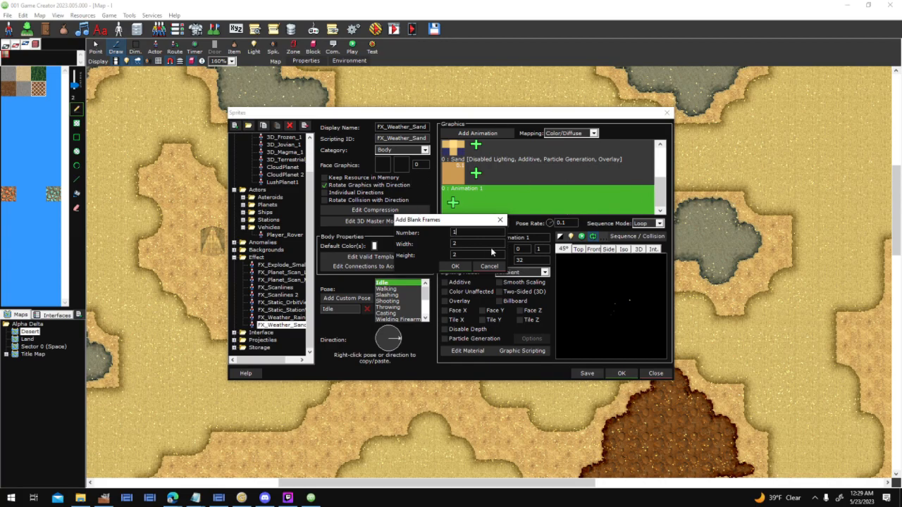
{"action": "left_click", "coordinate": [455, 266]}
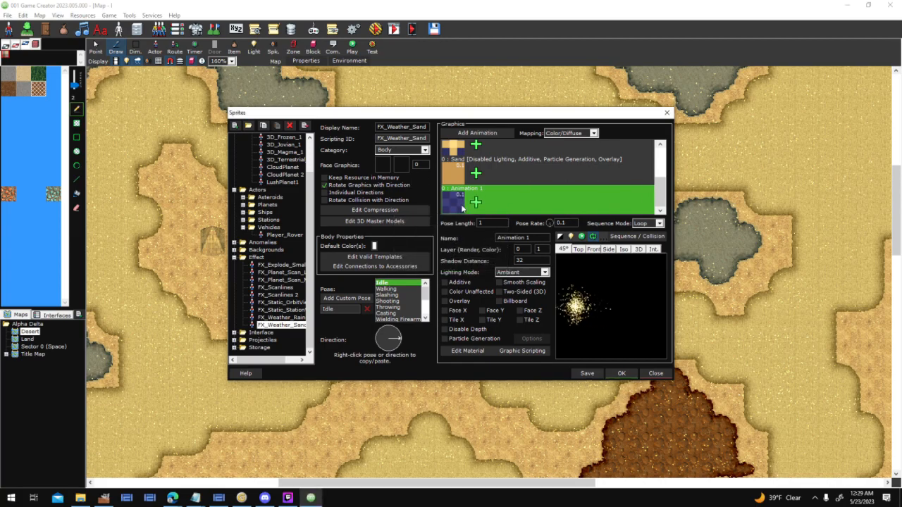
Step: Paint the blank frame's four pixels in different sandy shades in the Graphic Editor
{"action": "right_click", "coordinate": [453, 205]}
{"action": "left_click", "coordinate": [486, 233]}
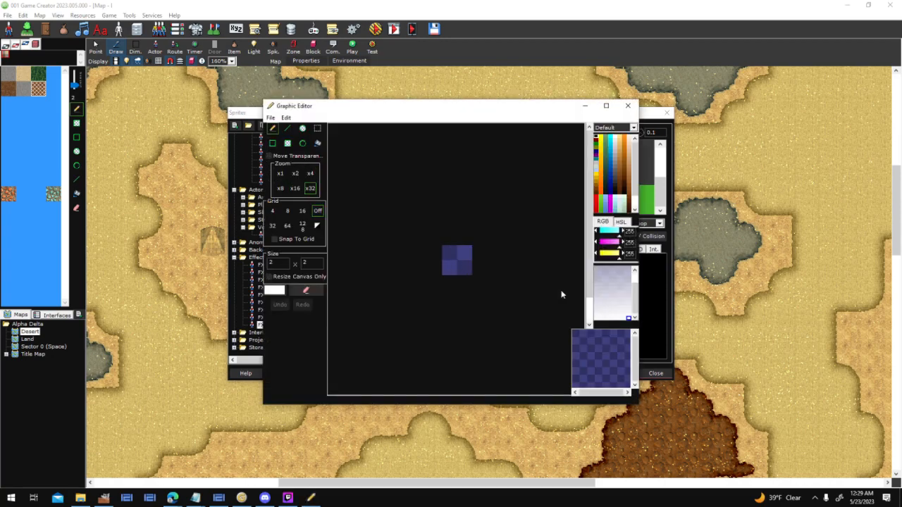
{"action": "left_click", "coordinate": [623, 148]}
{"action": "left_click", "coordinate": [464, 253]}
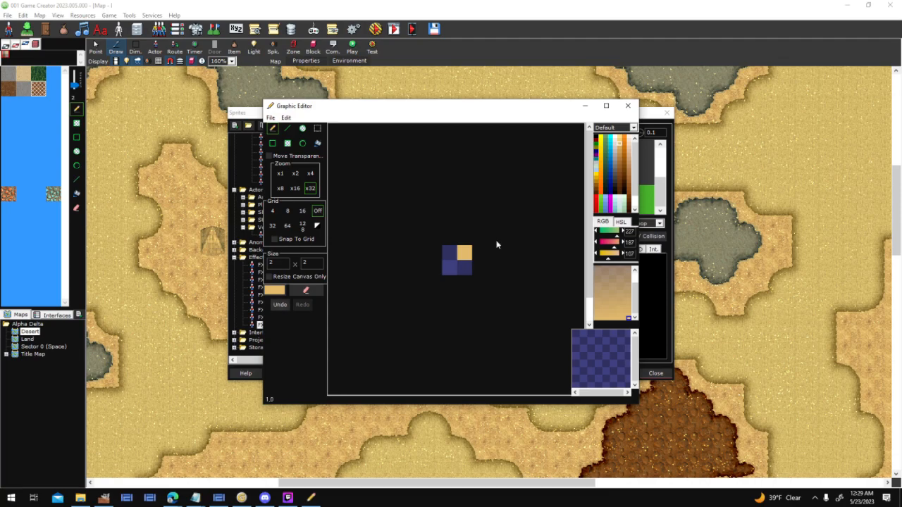
{"action": "left_click", "coordinate": [465, 268]}
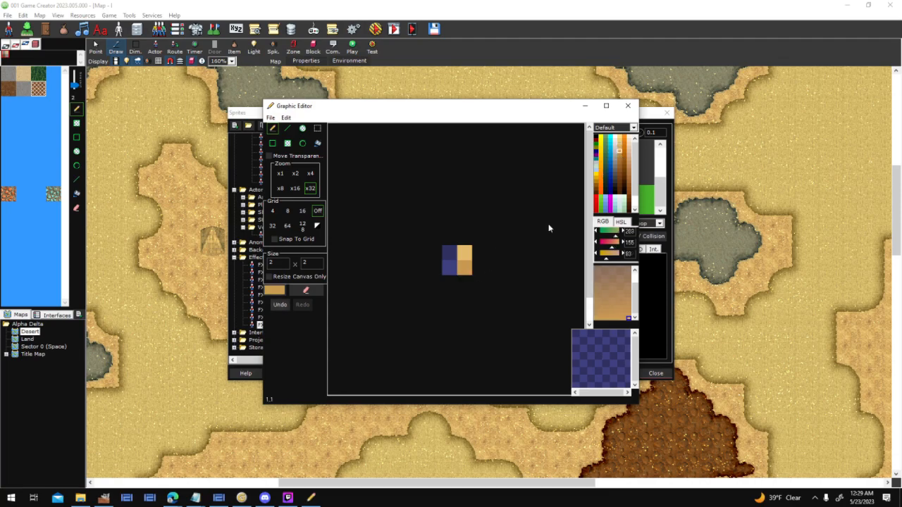
{"action": "left_click", "coordinate": [621, 142]}
{"action": "left_click", "coordinate": [622, 139]}
{"action": "left_click", "coordinate": [452, 248]}
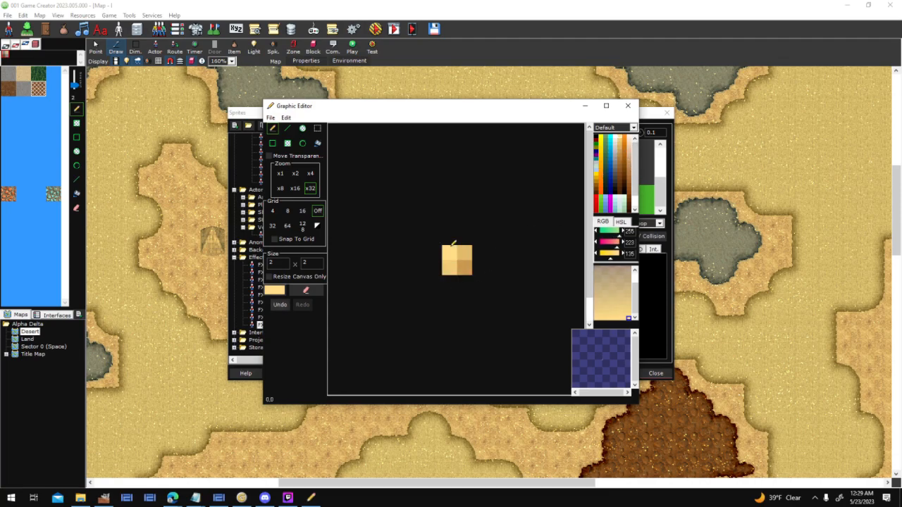
Step: Close the Graphic Editor without saving the frame and delete the newly added animation
{"action": "left_click", "coordinate": [627, 106]}
{"action": "left_click", "coordinate": [416, 280]}
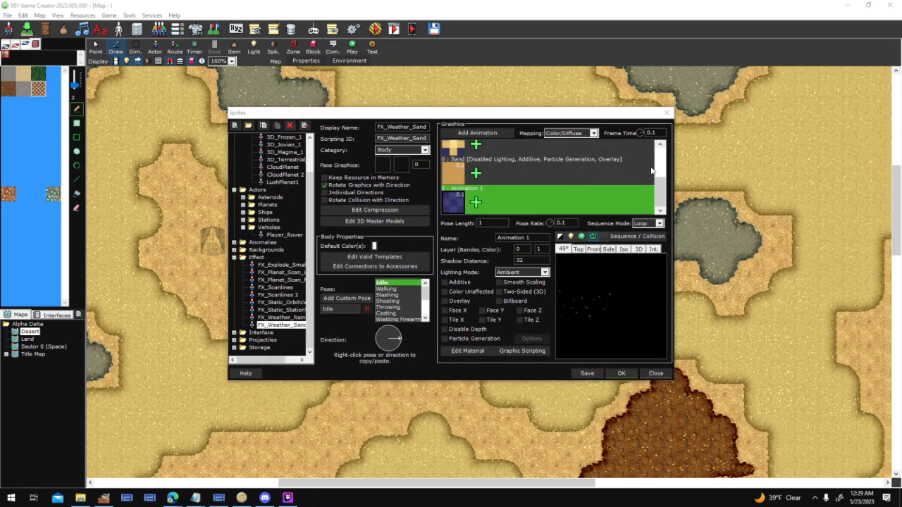
{"action": "right_click", "coordinate": [556, 211]}
{"action": "left_click", "coordinate": [606, 298]}
{"action": "key", "text": "Return"}
Step: Look through the FX_Weather_Sand sprite's Sand animations, ending on the first one
{"action": "left_click", "coordinate": [611, 174]}
{"action": "left_click", "coordinate": [617, 154]}
{"action": "scroll", "coordinate": [578, 184], "scroll_direction": "down", "scroll_amount": 2}
{"action": "left_click", "coordinate": [572, 194]}
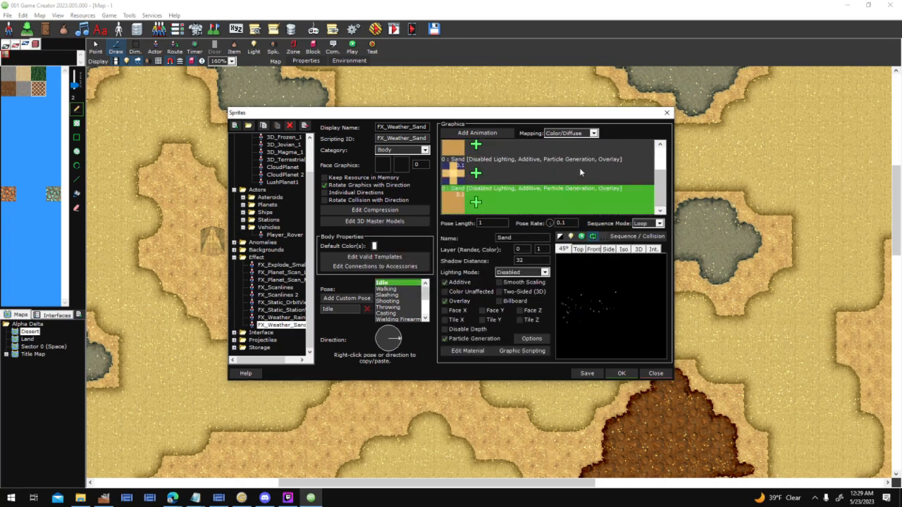
{"action": "left_click", "coordinate": [579, 168]}
{"action": "left_click", "coordinate": [590, 156]}
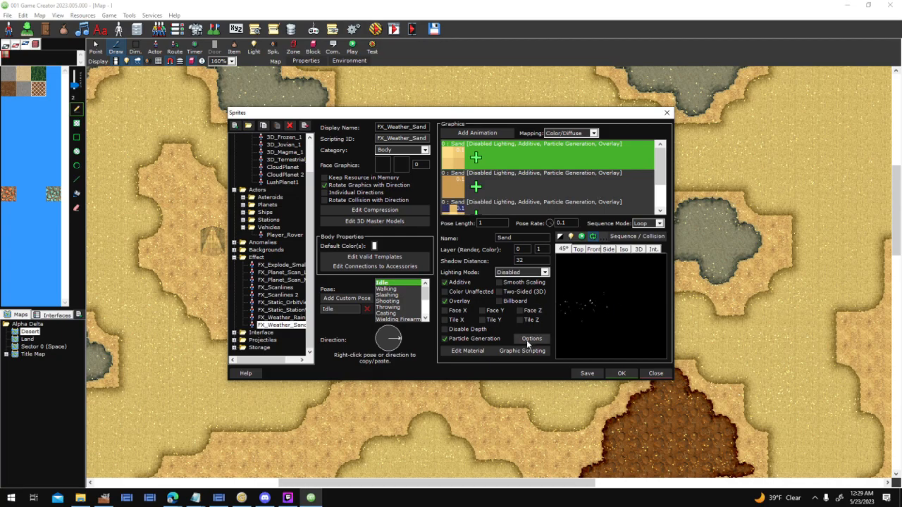
Step: Examine the first Sand animation's particle generation options, including its size change and ending opacity, and close them
{"action": "left_click", "coordinate": [531, 339]}
{"action": "left_click_drag", "start_coordinate": [444, 174], "coordinate": [415, 141]}
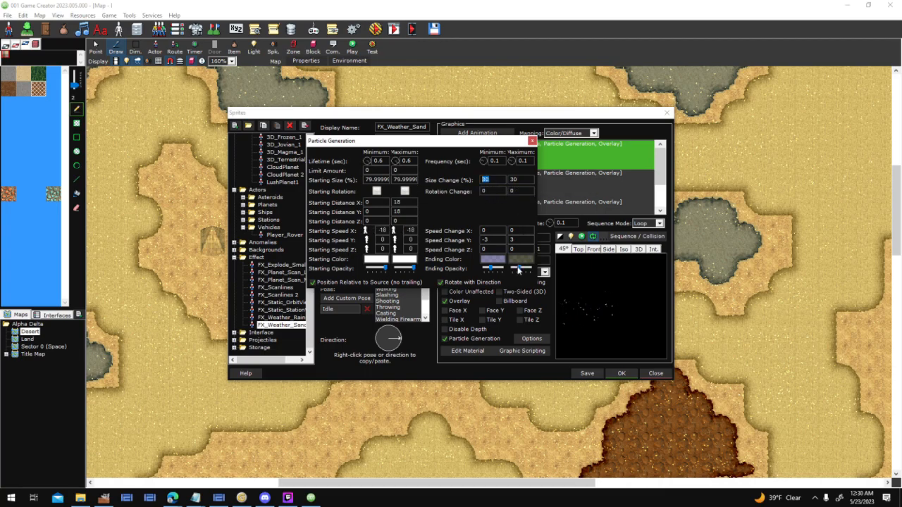
{"action": "left_click_drag", "start_coordinate": [520, 268], "coordinate": [487, 272]}
{"action": "left_click", "coordinate": [532, 141]}
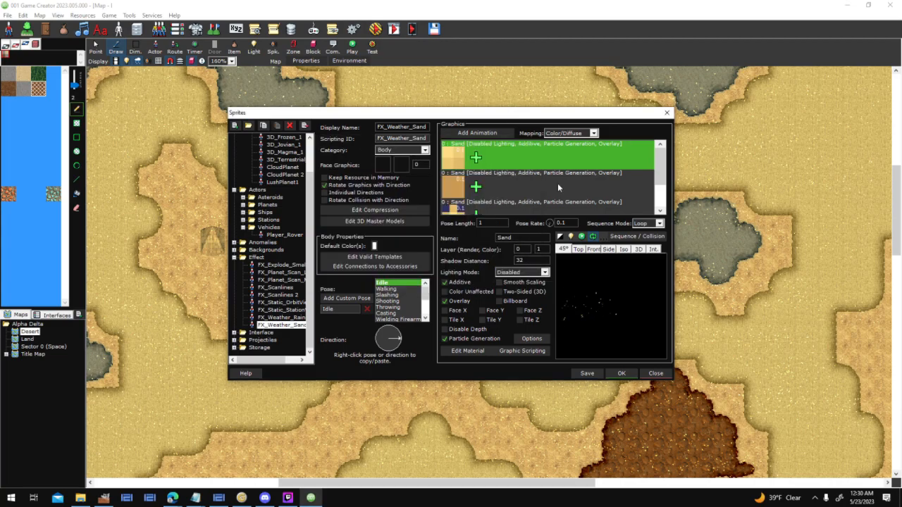
Step: Examine the particle generation options of the second and third Sand animations, including the starting speed along X
{"action": "left_click", "coordinate": [532, 338]}
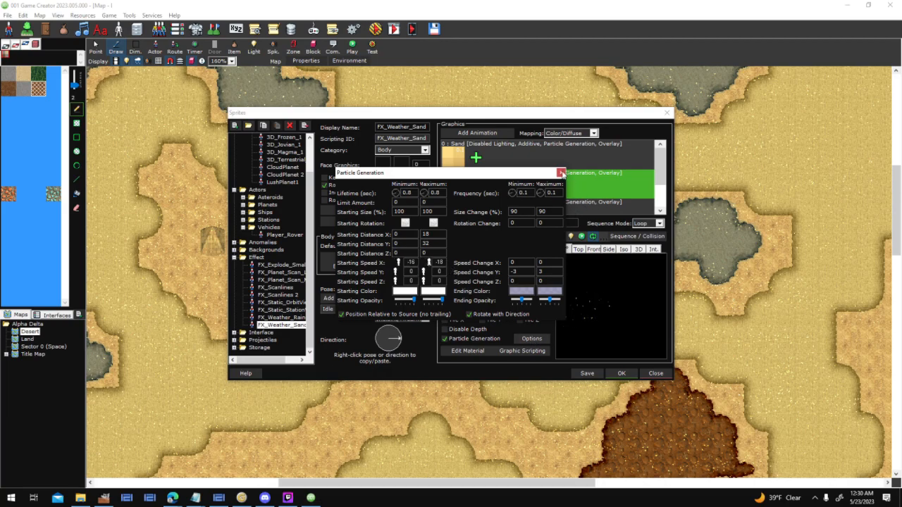
{"action": "left_click", "coordinate": [560, 173]}
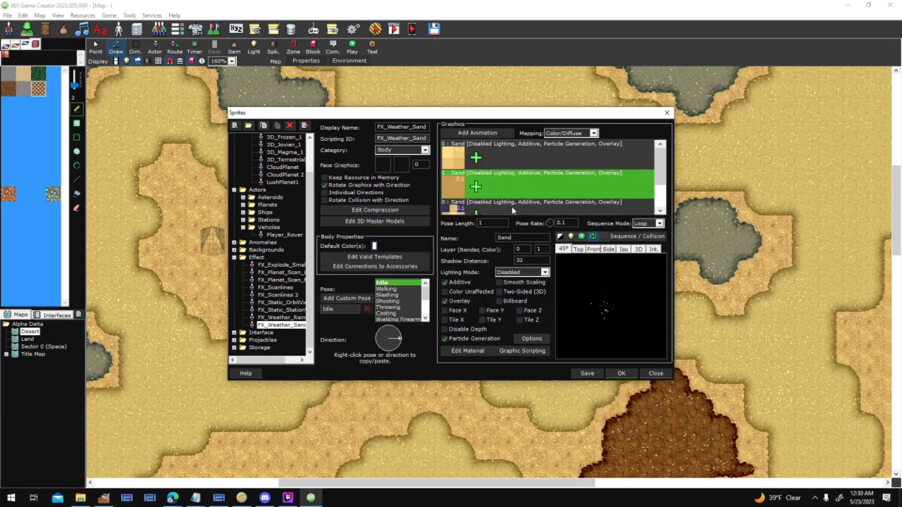
{"action": "left_click", "coordinate": [532, 339]}
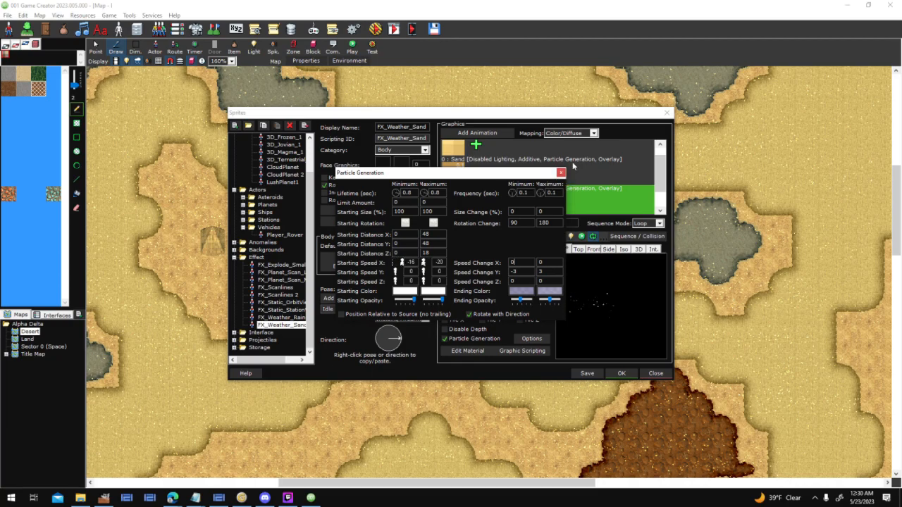
{"action": "double_click", "coordinate": [413, 262]}
{"action": "left_click", "coordinate": [562, 173]}
Step: Examine the last Sand animation's particle generation options and its Sequence Editor preview, and confirm the Sprites dialog
{"action": "scroll", "coordinate": [540, 201], "scroll_direction": "down", "scroll_amount": 1}
{"action": "left_click", "coordinate": [539, 204]}
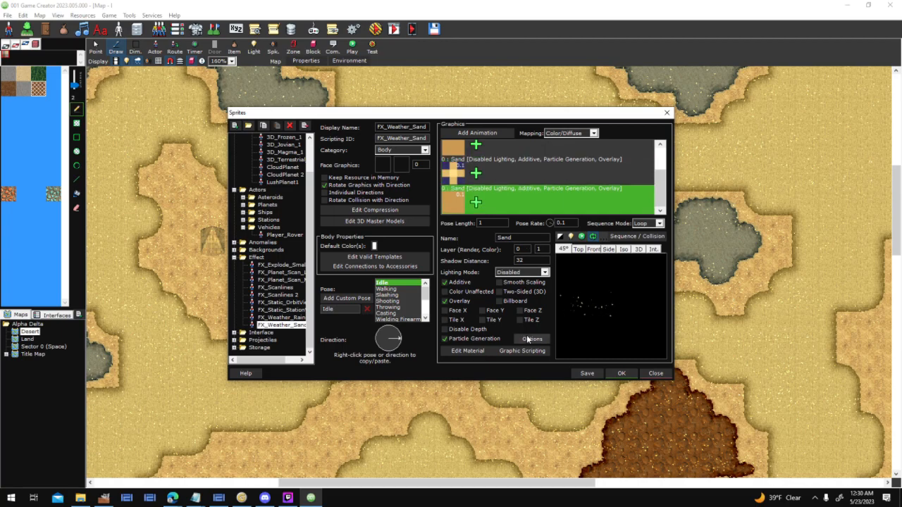
{"action": "left_click", "coordinate": [532, 338]}
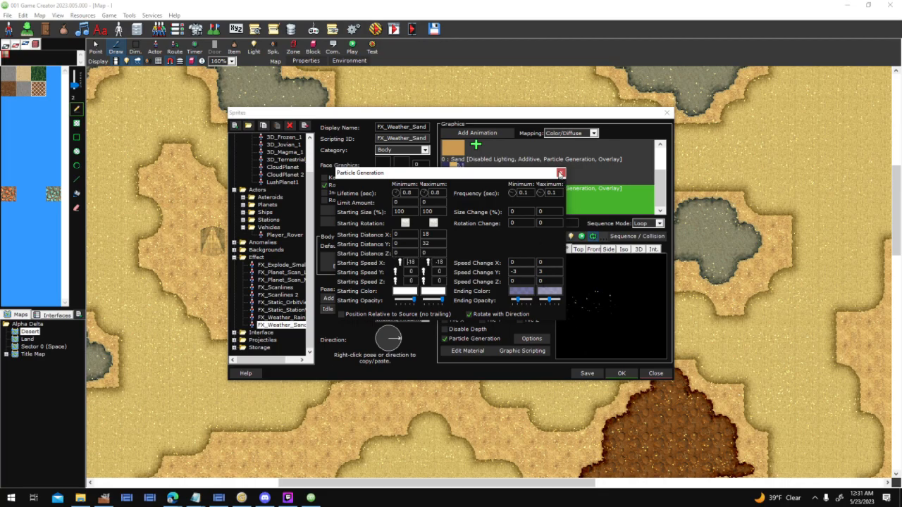
{"action": "left_click", "coordinate": [561, 173]}
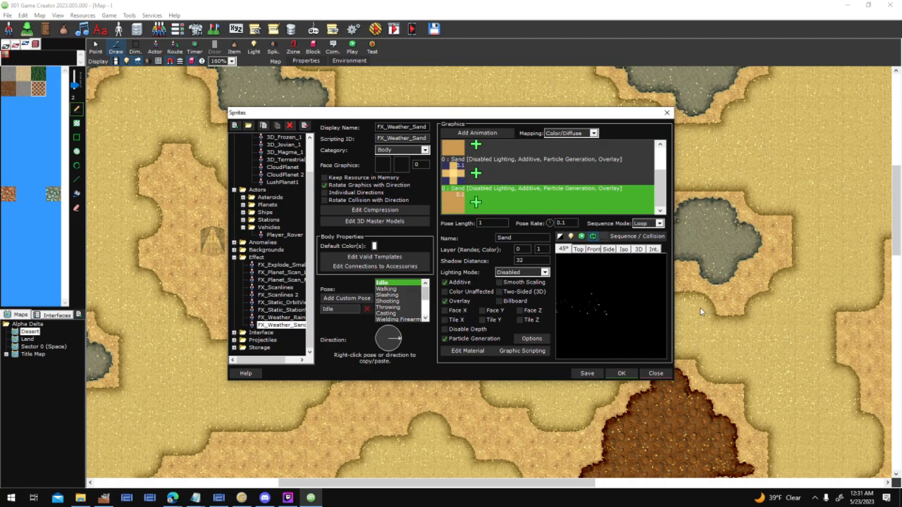
{"action": "left_click", "coordinate": [637, 236]}
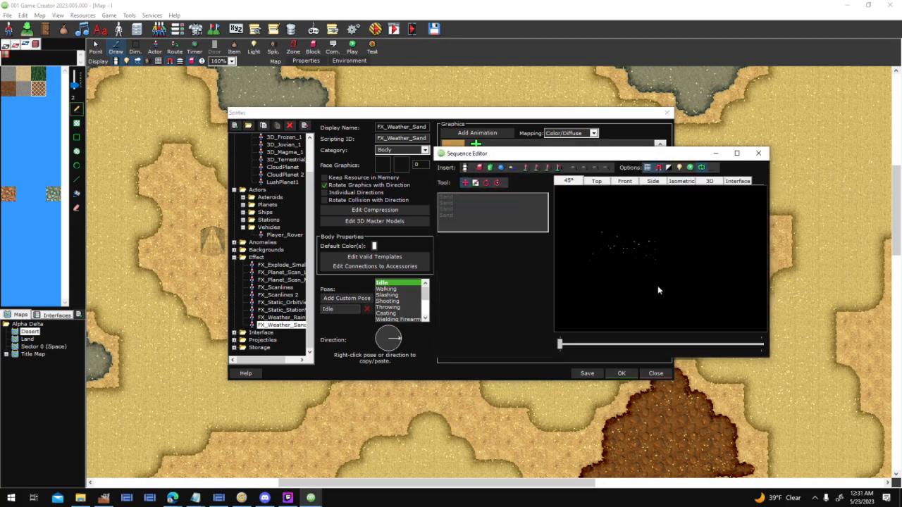
{"action": "left_click", "coordinate": [758, 153]}
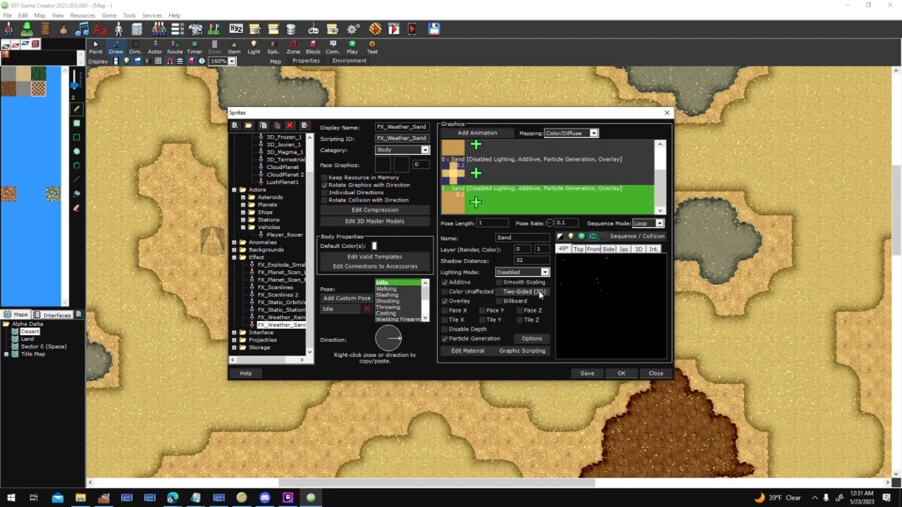
{"action": "left_click", "coordinate": [619, 373]}
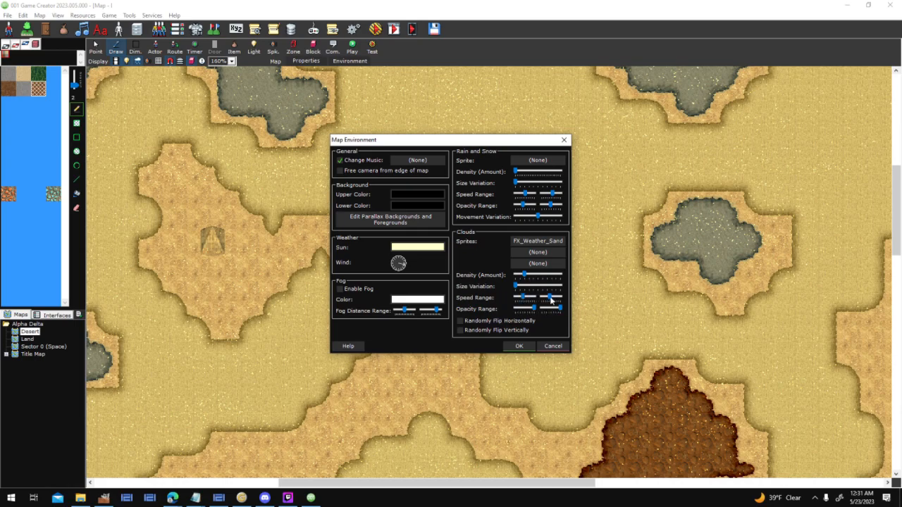
Step: Review the Desert map's cloud speed and opacity settings, confirm the environment, and look over the sand effect across the map
{"action": "left_click_drag", "start_coordinate": [550, 298], "coordinate": [551, 309]}
{"action": "left_click", "coordinate": [511, 346]}
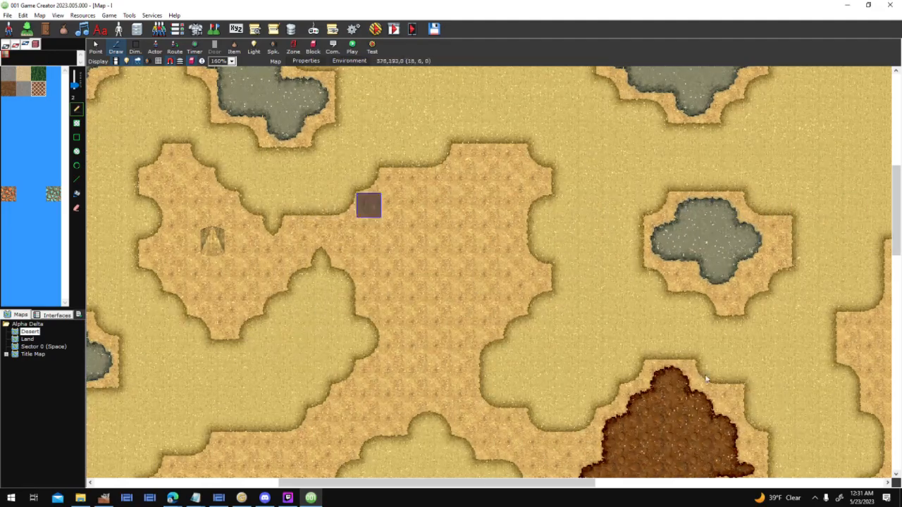
{"action": "middle_click_drag", "start_coordinate": [696, 424], "coordinate": [589, 274]}
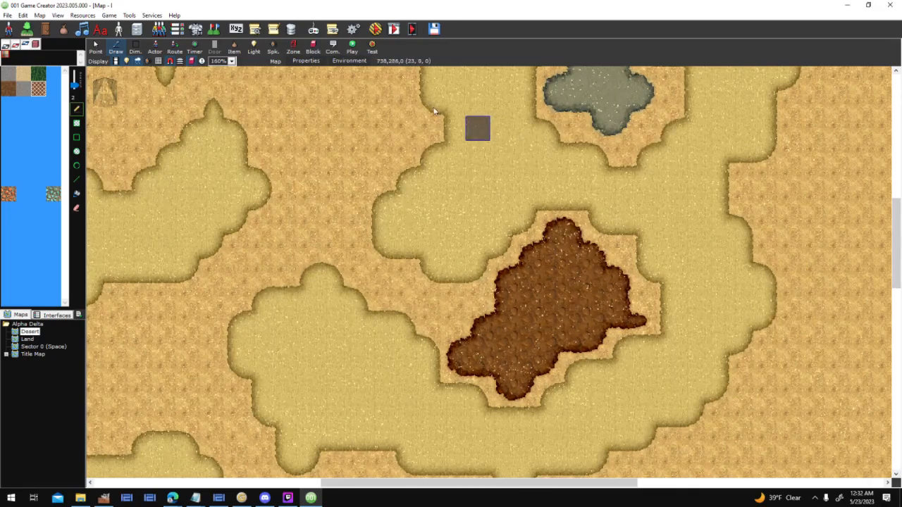
{"action": "middle_click_drag", "start_coordinate": [310, 222], "coordinate": [388, 286]}
{"action": "scroll", "coordinate": [388, 286], "scroll_direction": "up", "scroll_amount": 1}
{"action": "scroll", "coordinate": [388, 286], "scroll_direction": "up", "scroll_amount": 2}
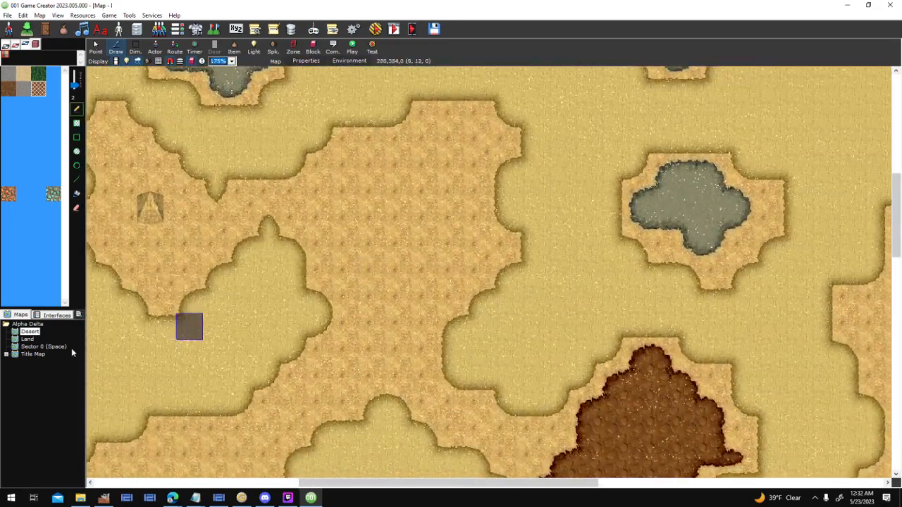
Step: Switch to the Land map, saving the Desert map, and bring up the sprite library
{"action": "double_click", "coordinate": [19, 340]}
{"action": "left_click", "coordinate": [425, 278]}
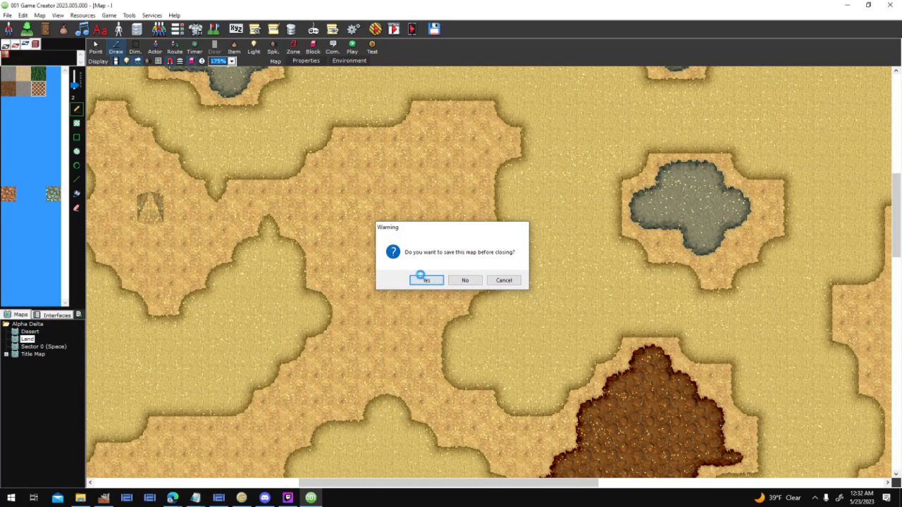
{"action": "left_click", "coordinate": [7, 14]}
{"action": "left_click", "coordinate": [7, 14]}
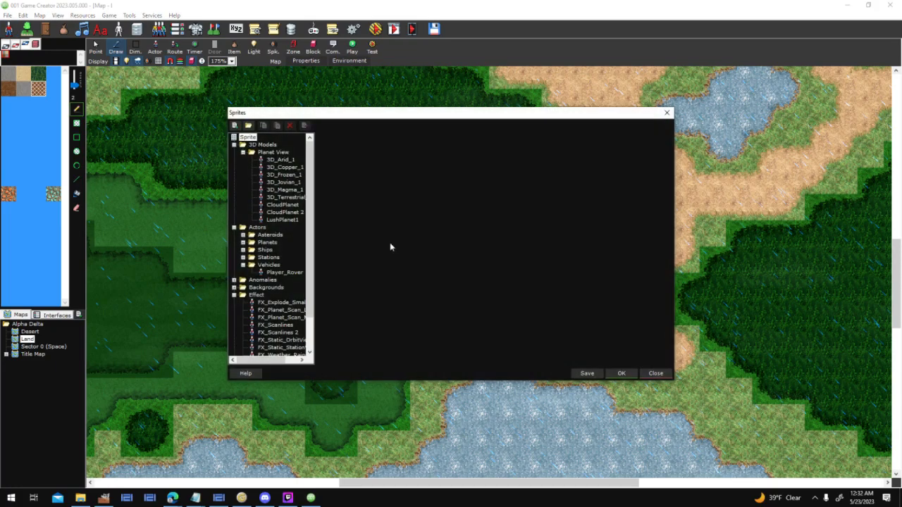
Step: Duplicate the FX_Weather_Rain effect sprite and rename the copy FX_Weather_Snow
{"action": "scroll", "coordinate": [287, 245], "scroll_direction": "down", "scroll_amount": 2}
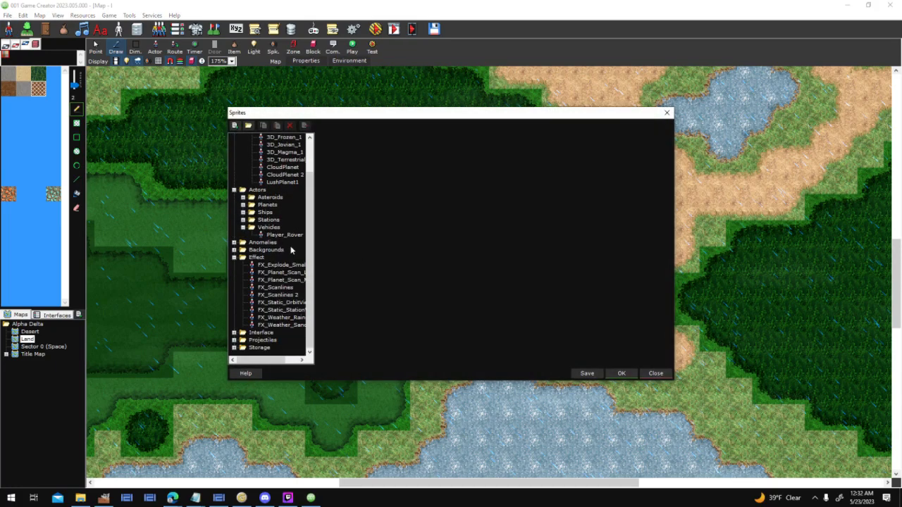
{"action": "left_click", "coordinate": [288, 324]}
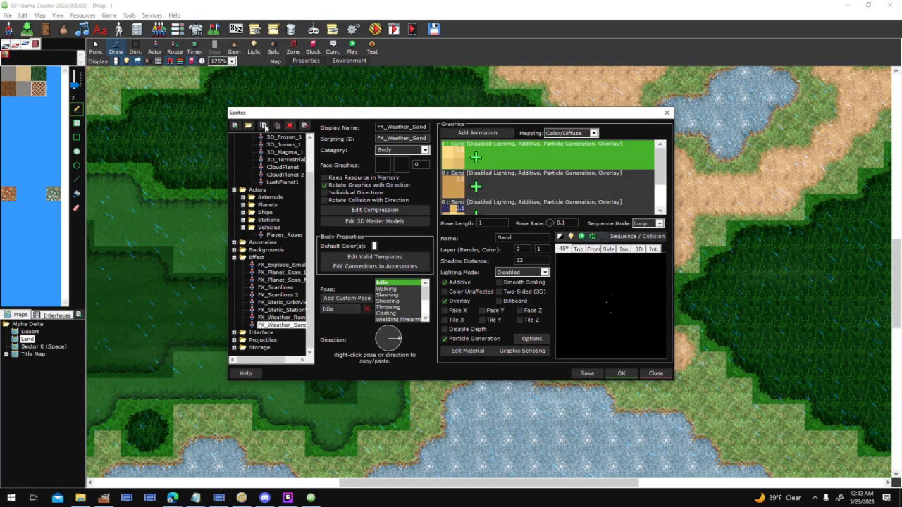
{"action": "left_click", "coordinate": [283, 310]}
{"action": "left_click", "coordinate": [285, 318]}
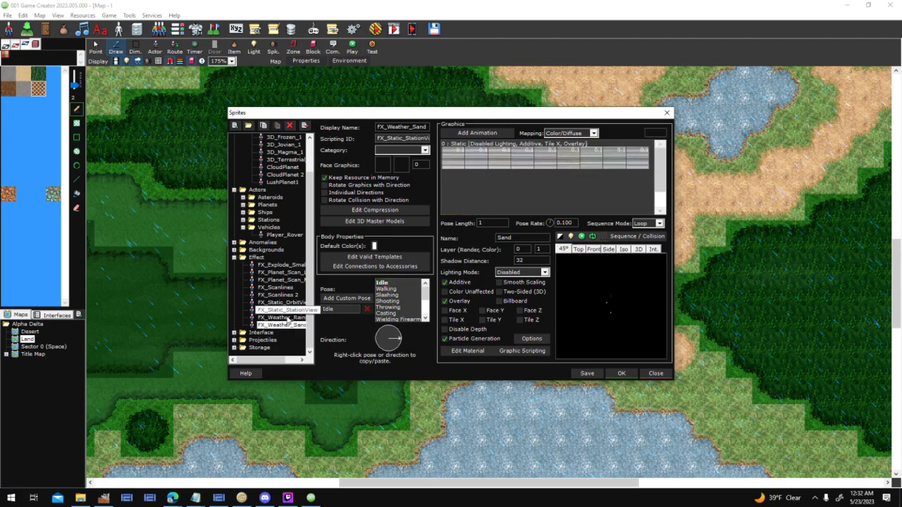
{"action": "left_click", "coordinate": [265, 126]}
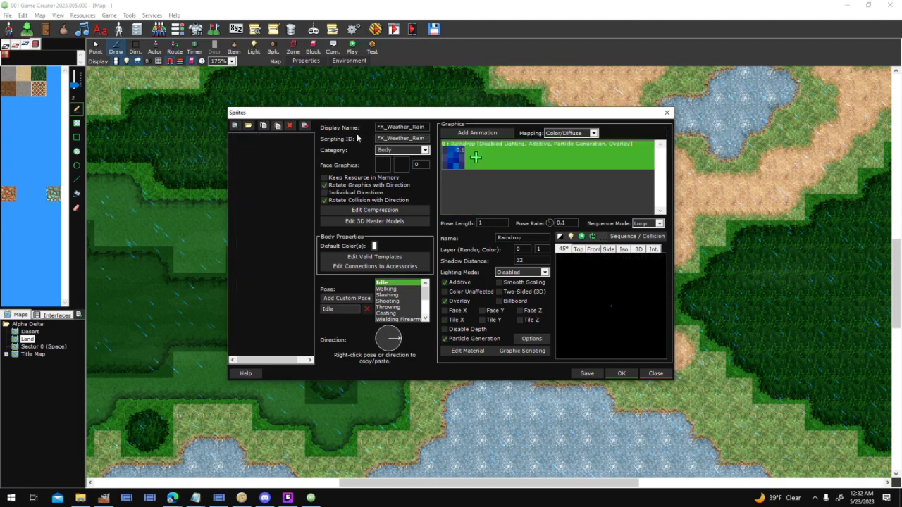
{"action": "left_click_drag", "start_coordinate": [411, 127], "coordinate": [634, 143]}
{"action": "type", "text": "Snow"}
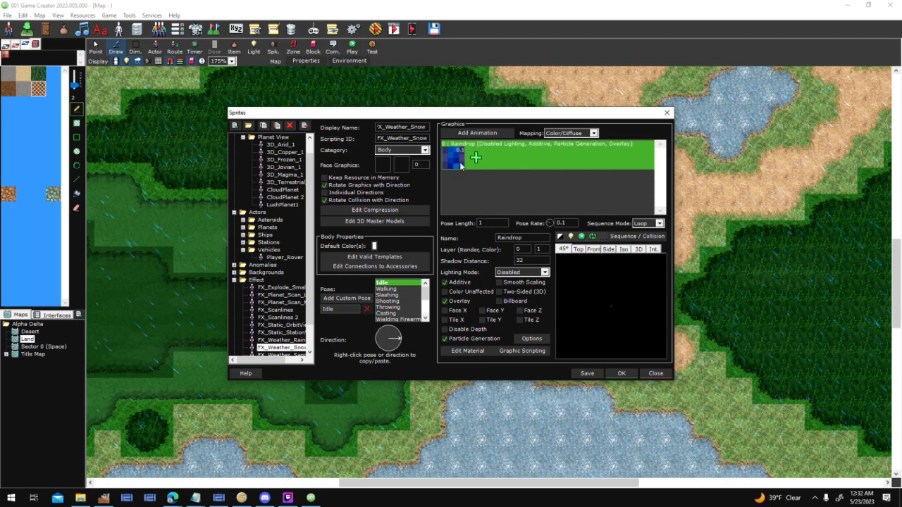
Step: Open the copied raindrop frame in the Graphic Editor and resize only its canvas to 3 x 3 pixels
{"action": "right_click", "coordinate": [462, 164]}
{"action": "left_click", "coordinate": [497, 193]}
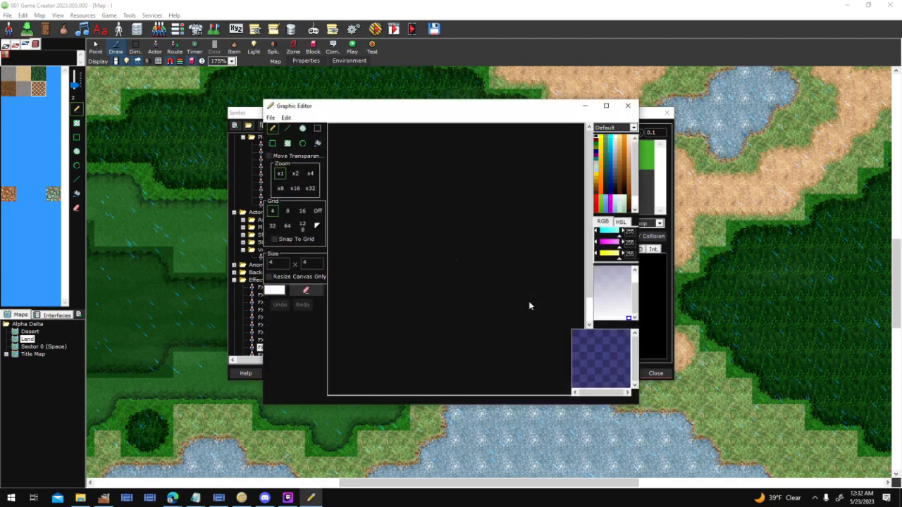
{"action": "left_click", "coordinate": [287, 277]}
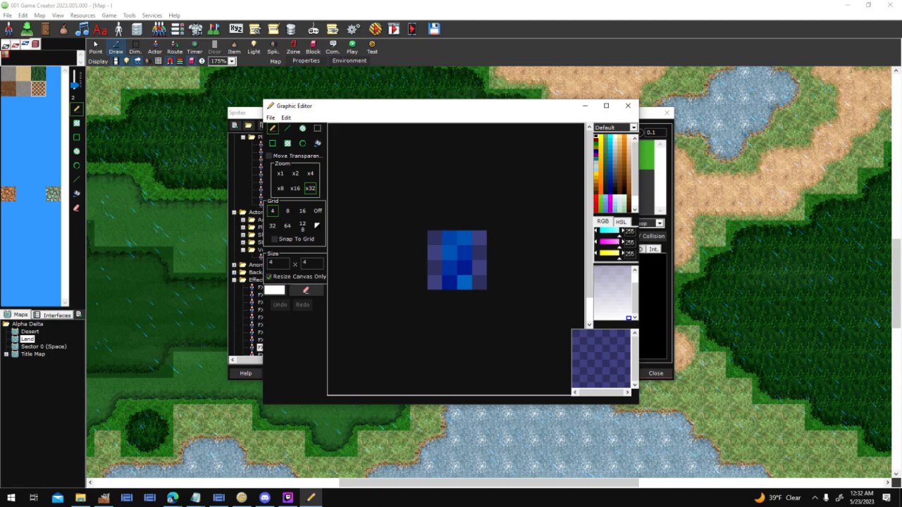
{"action": "type", "text": "3"}
{"action": "key", "text": "shift+Tab"}
{"action": "type", "text": "3"}
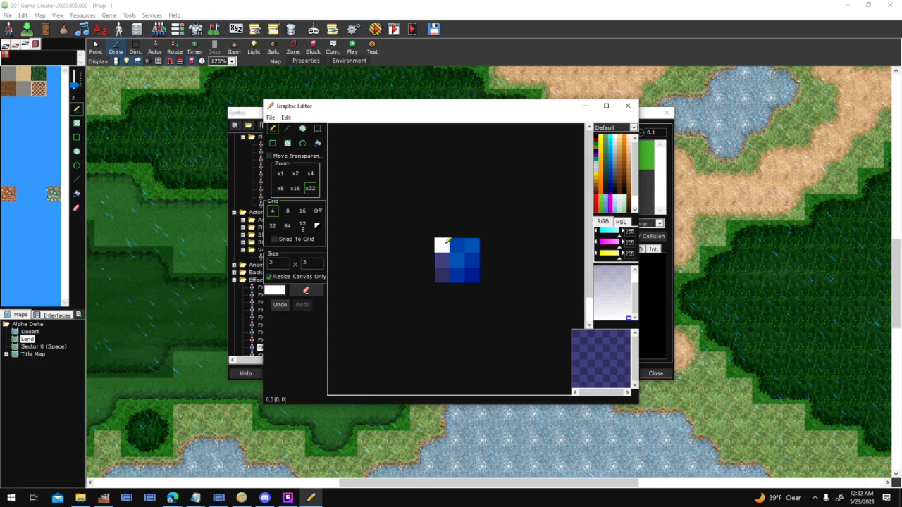
Step: Paint a white cross through the middle of the 3 x 3 frame and fill its four corner pixels with light gray
{"action": "left_click_drag", "start_coordinate": [456, 245], "coordinate": [466, 259]}
{"action": "left_click_drag", "start_coordinate": [448, 258], "coordinate": [456, 276]}
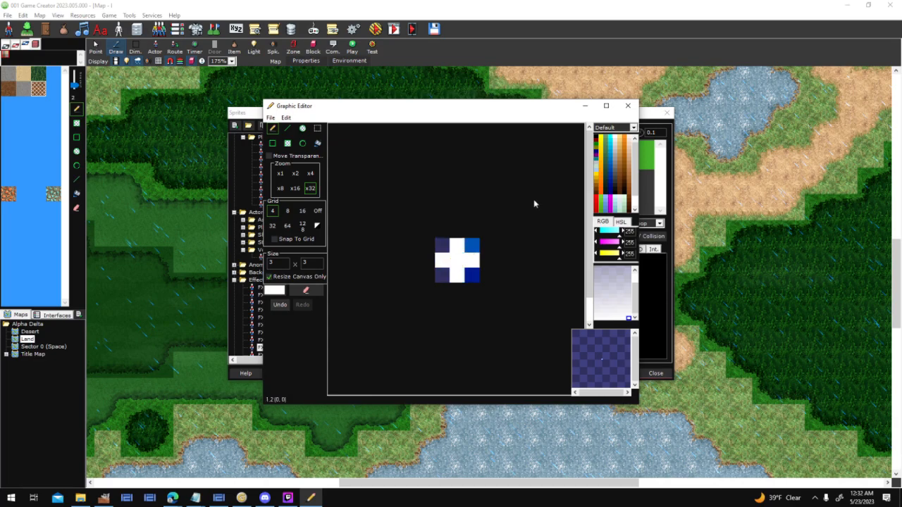
{"action": "left_click", "coordinate": [615, 148]}
{"action": "left_click", "coordinate": [472, 246]}
{"action": "left_click", "coordinate": [472, 276]}
{"action": "left_click", "coordinate": [442, 275]}
{"action": "left_click", "coordinate": [442, 245]}
{"action": "scroll", "coordinate": [509, 239], "scroll_direction": "down", "scroll_amount": 2}
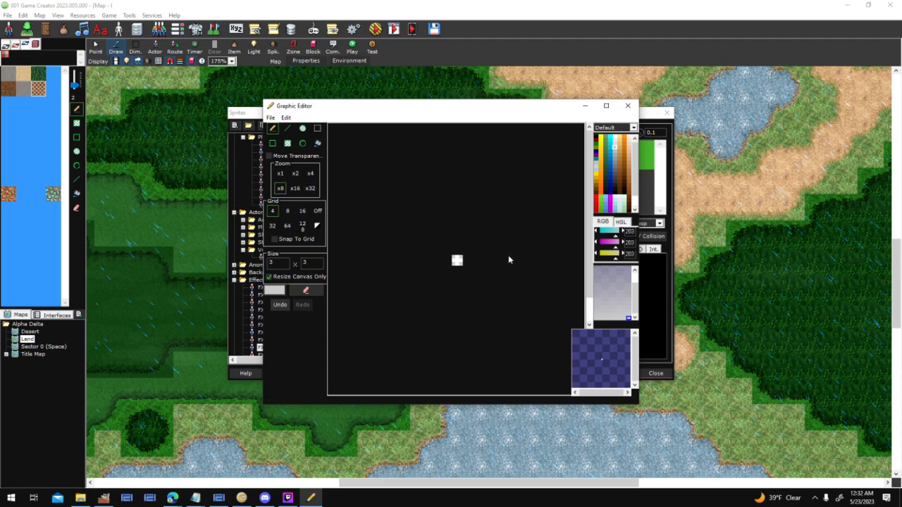
{"action": "scroll", "coordinate": [508, 260], "scroll_direction": "up", "scroll_amount": 2}
Step: Shade the middle pixel of each edge in a very light gray around the white centre, and save the snowflake graphic
{"action": "left_click", "coordinate": [615, 144]}
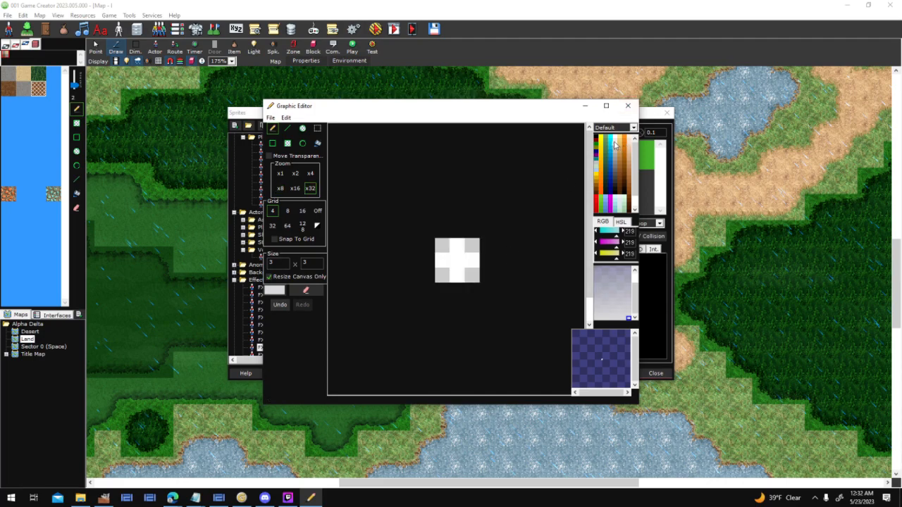
{"action": "left_click", "coordinate": [457, 247]}
{"action": "left_click", "coordinate": [616, 139]}
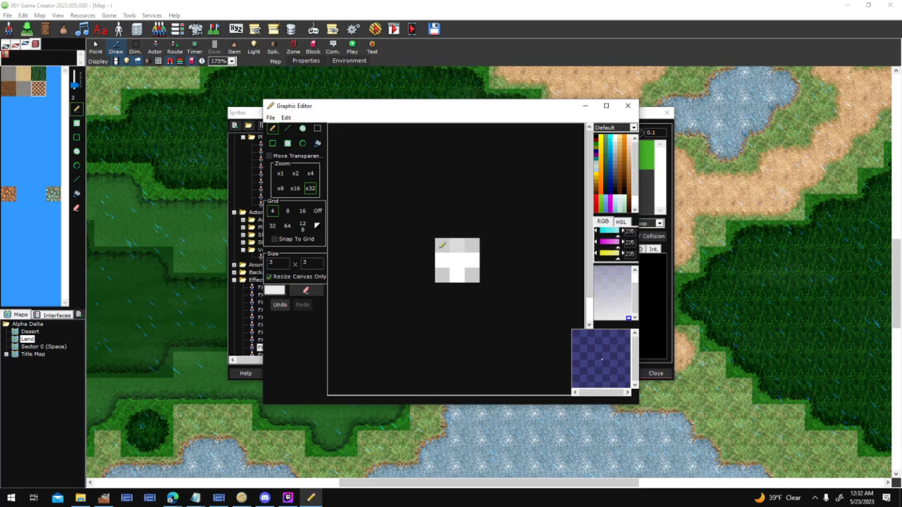
{"action": "left_click", "coordinate": [472, 260]}
{"action": "left_click", "coordinate": [458, 275]}
{"action": "left_click", "coordinate": [442, 260]}
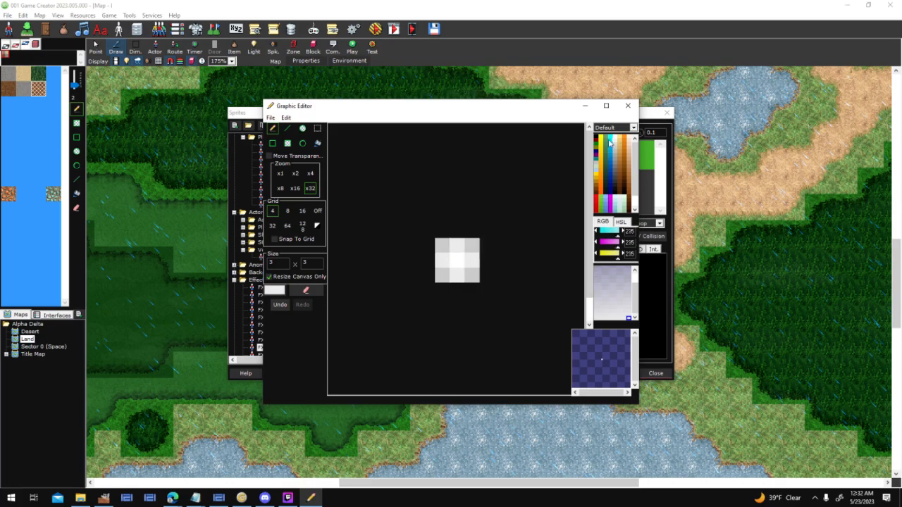
{"action": "left_click", "coordinate": [628, 105]}
{"action": "left_click", "coordinate": [416, 279]}
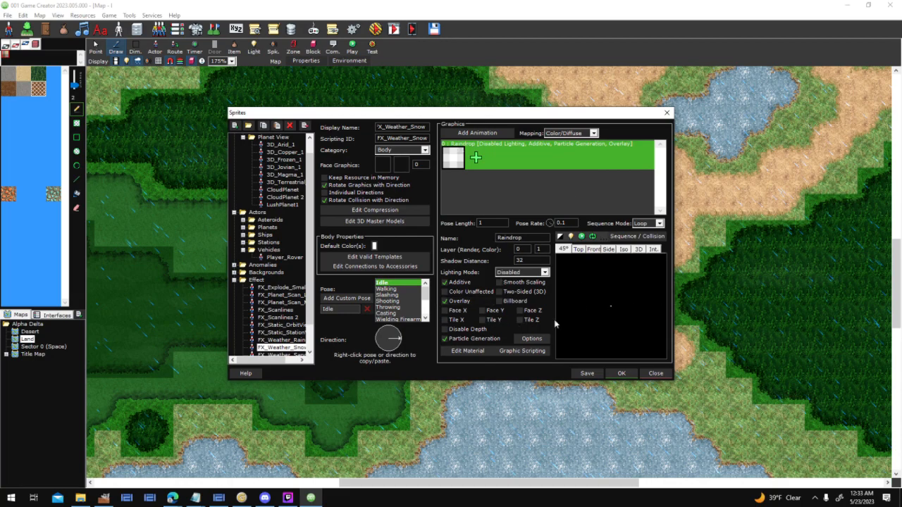
Step: Set the snow particles' minimum and maximum lifetime to 0.1 seconds and try a different minimum frequency
{"action": "left_click", "coordinate": [623, 301]}
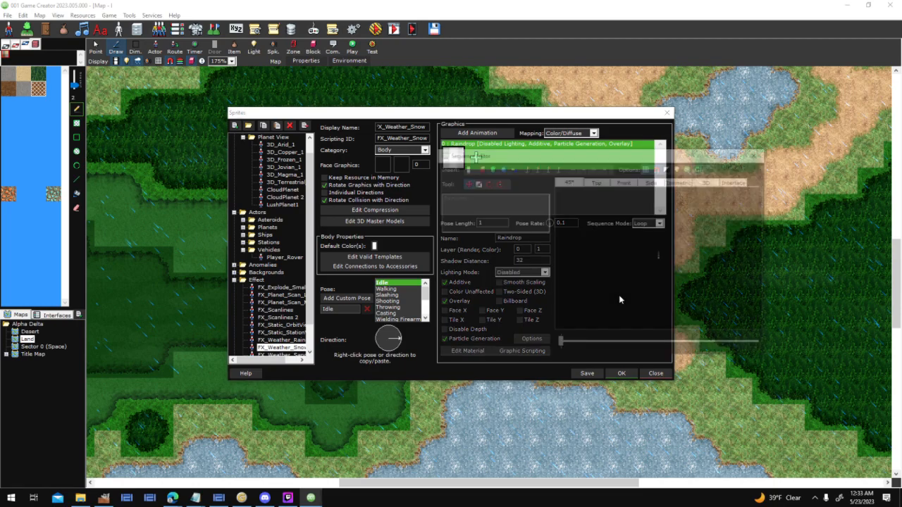
{"action": "left_click", "coordinate": [758, 153]}
{"action": "left_click", "coordinate": [531, 338]}
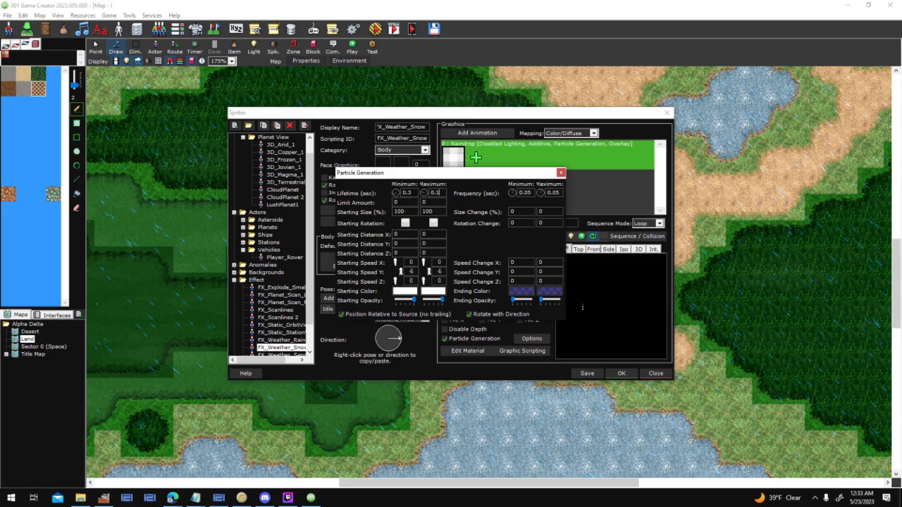
{"action": "type", "text": "1"}
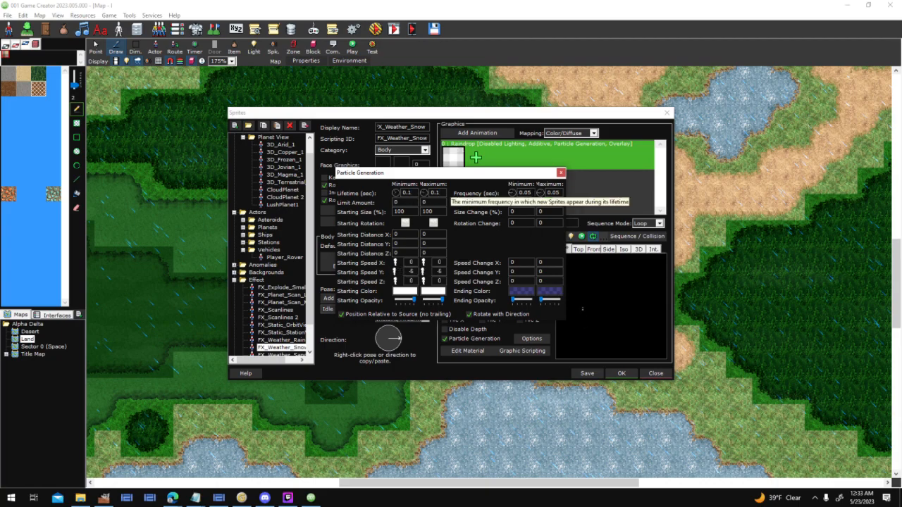
{"action": "left_click_drag", "start_coordinate": [531, 194], "coordinate": [528, 203]}
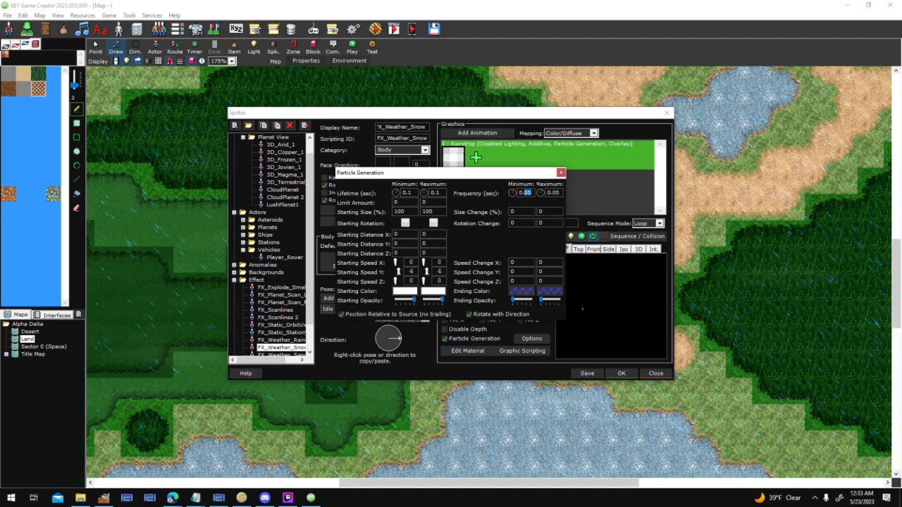
{"action": "type", "text": "1"}
{"action": "left_click", "coordinate": [560, 172]}
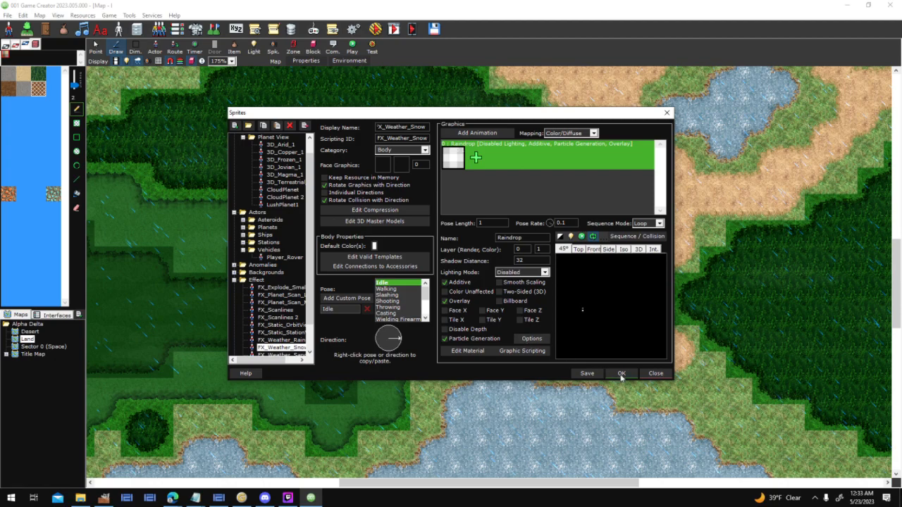
Step: Recheck the snow animation's particle options, turn off its Particle Generation, and confirm the sprite changes
{"action": "left_click", "coordinate": [532, 338]}
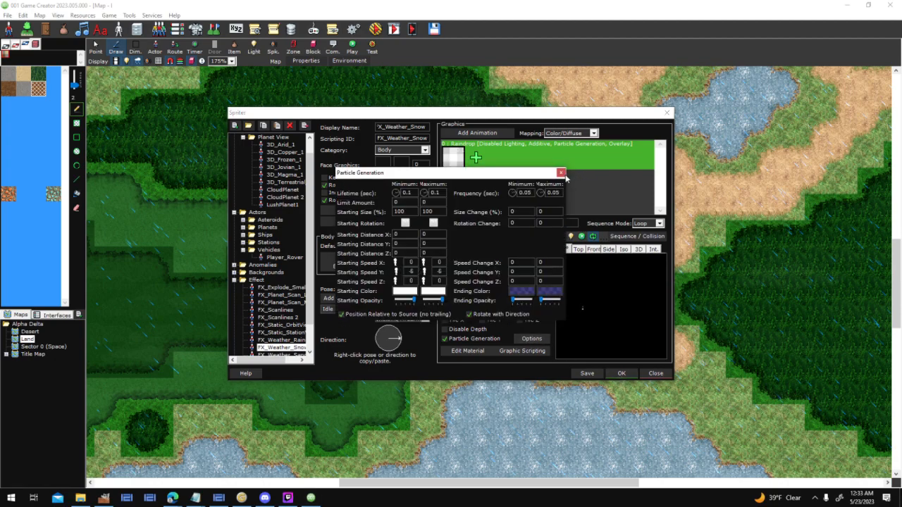
{"action": "left_click", "coordinate": [560, 173]}
{"action": "left_click", "coordinate": [445, 339]}
{"action": "left_click", "coordinate": [611, 376]}
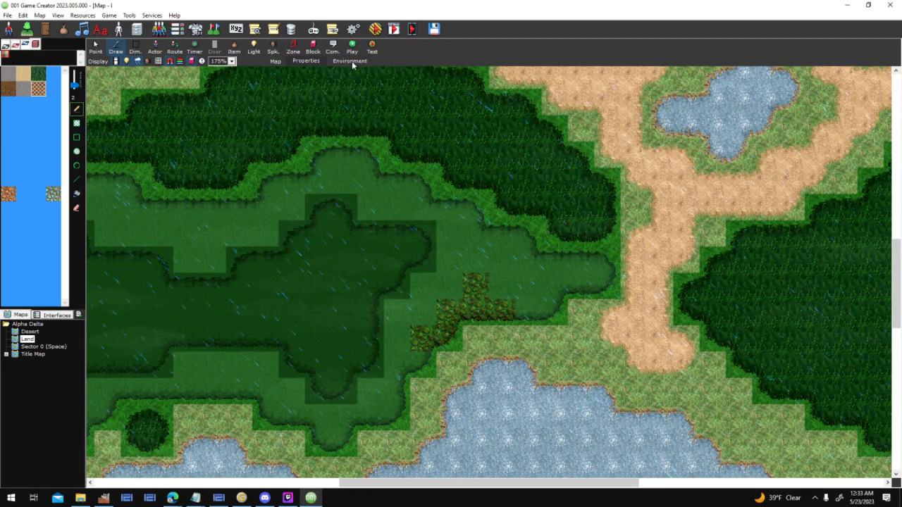
Step: Save the Land map and create a copy of it under Land with the display name Snow
{"action": "left_click", "coordinate": [350, 60]}
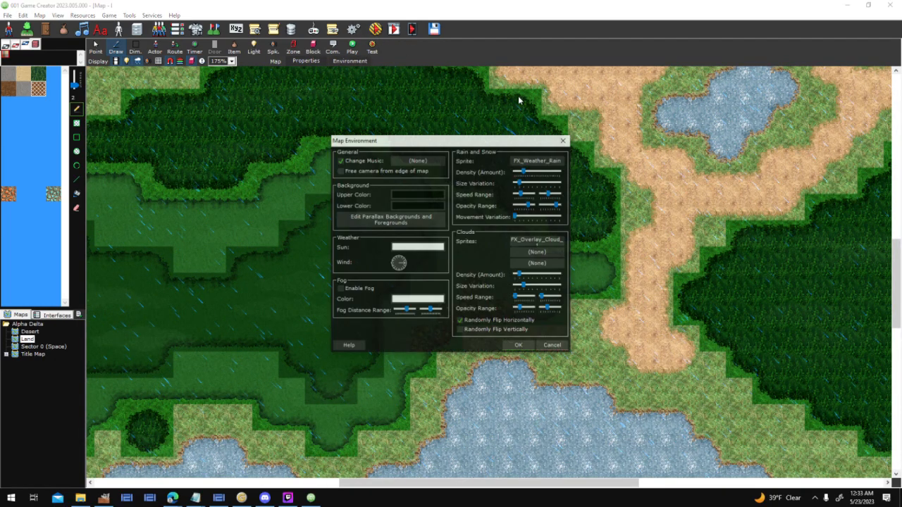
{"action": "left_click", "coordinate": [562, 141]}
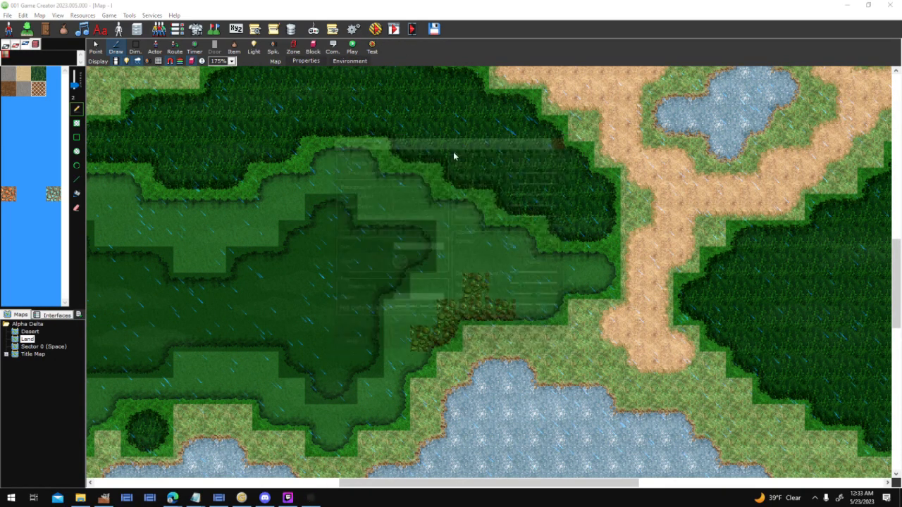
{"action": "right_click", "coordinate": [29, 339]}
{"action": "left_click", "coordinate": [94, 369]}
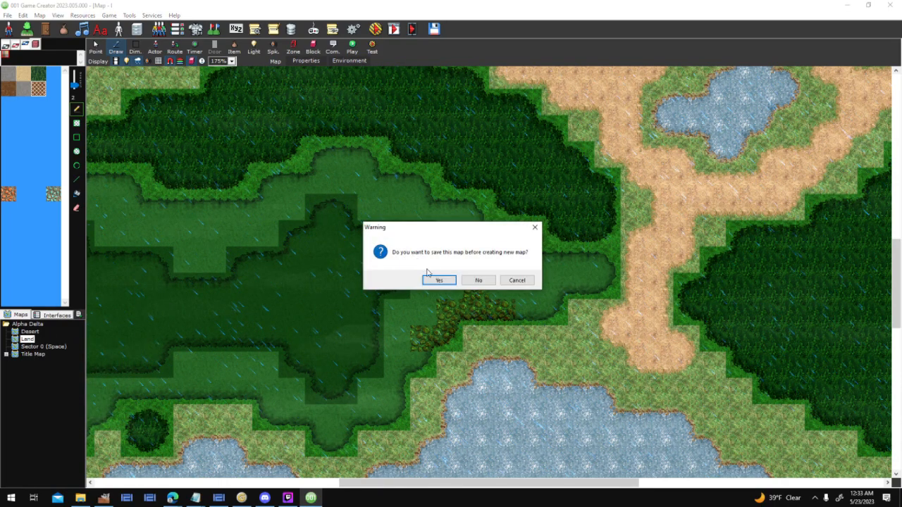
{"action": "left_click", "coordinate": [438, 280]}
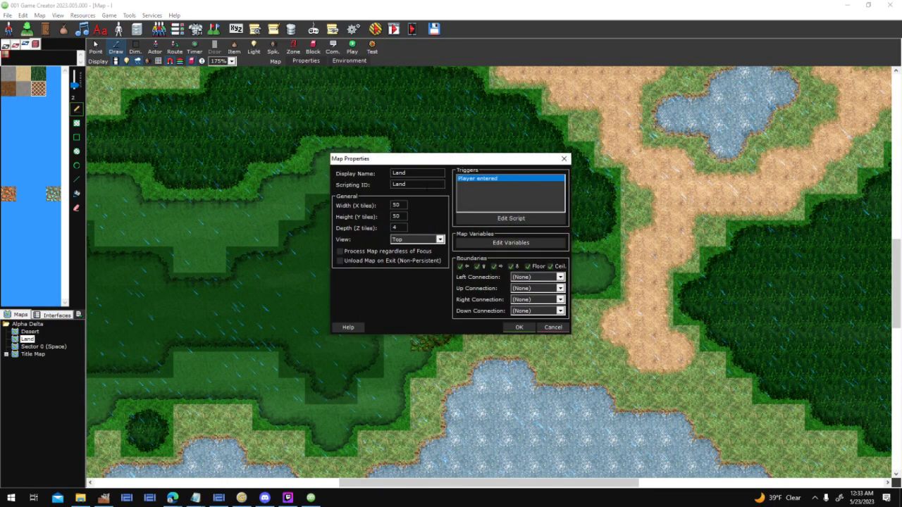
{"action": "double_click", "coordinate": [422, 174]}
{"action": "type", "text": "Snow"}
{"action": "key", "text": "Return"}
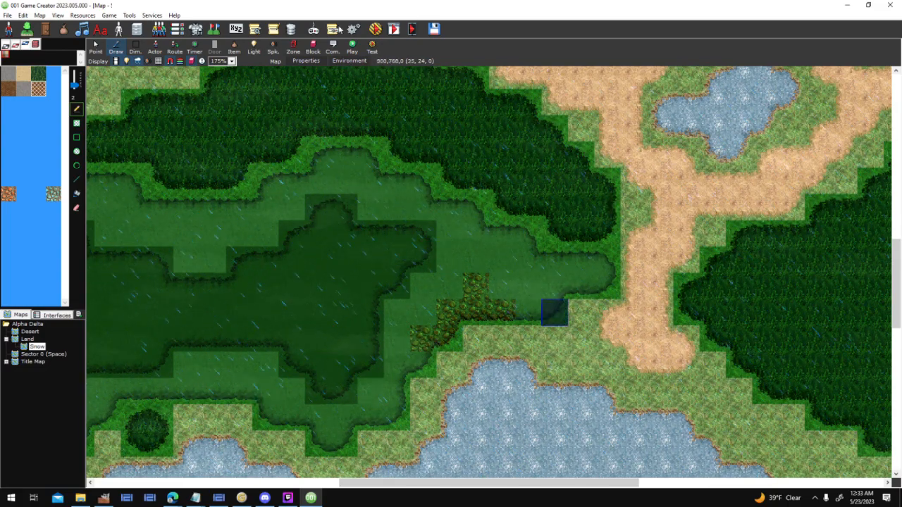
Step: Set the Snow map's rain and snow sprite to FX_Weather_Snow in its environment settings
{"action": "left_click", "coordinate": [363, 62]}
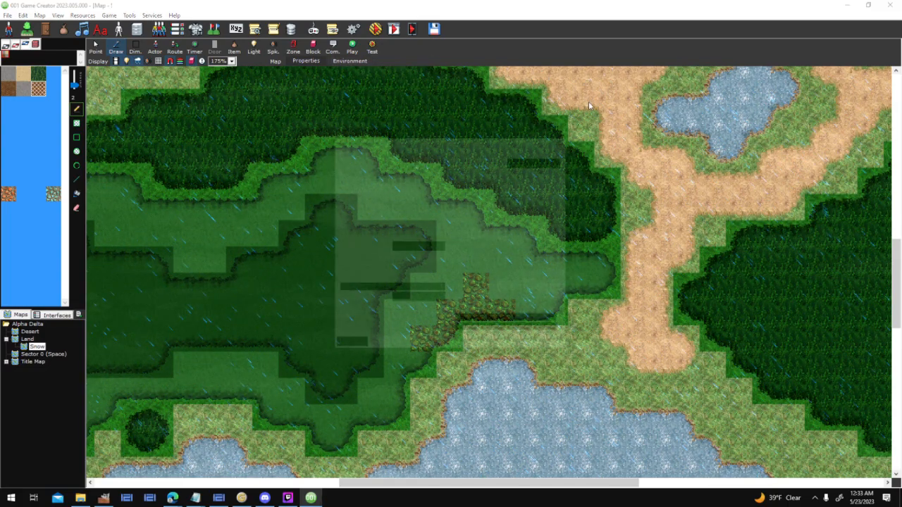
{"action": "left_click", "coordinate": [541, 160]}
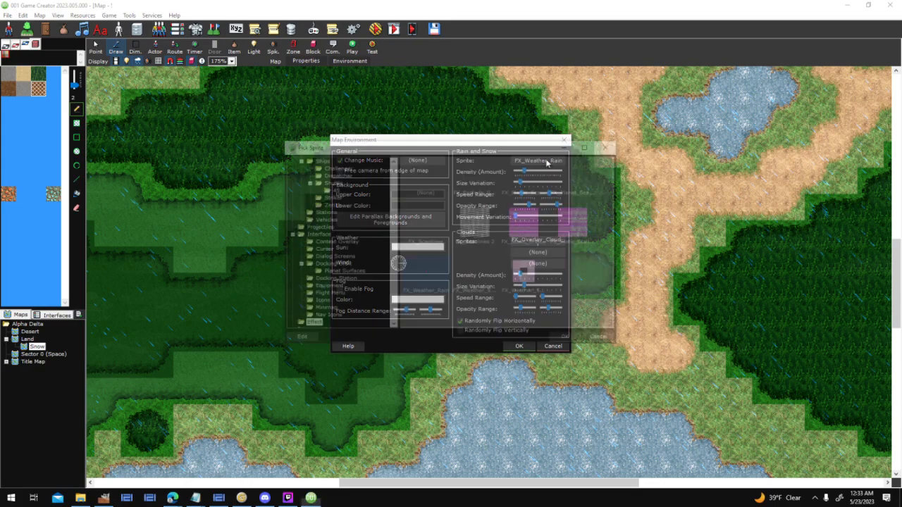
{"action": "left_click", "coordinate": [571, 341]}
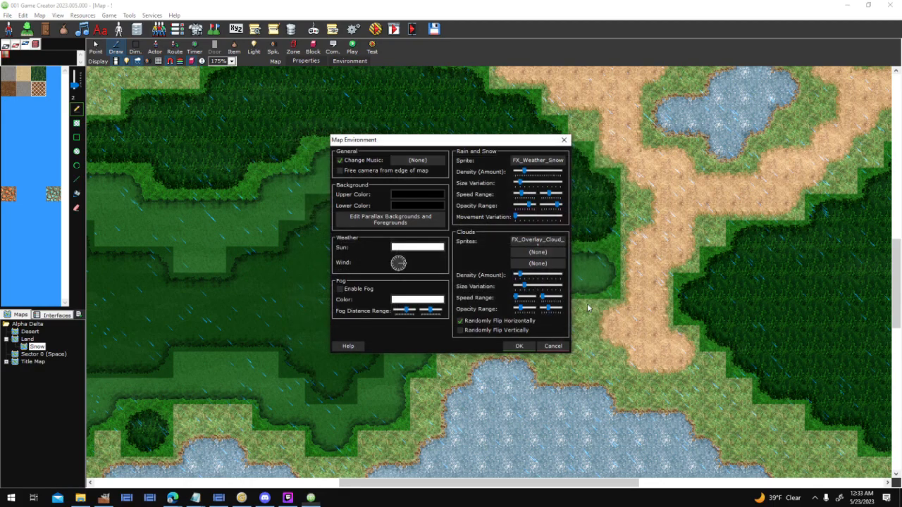
{"action": "key", "text": "Return"}
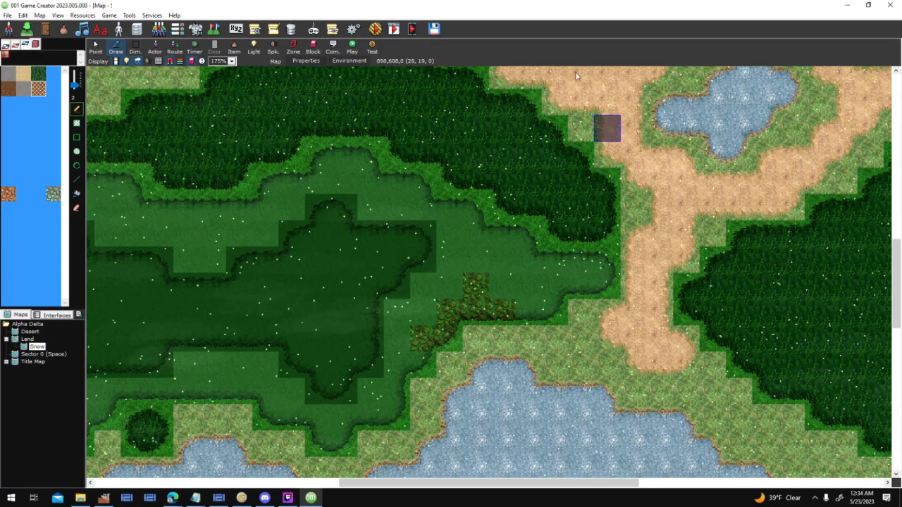
Step: Lower the snow's speed range slightly and raise its movement variation to the midpoint
{"action": "left_click", "coordinate": [351, 61]}
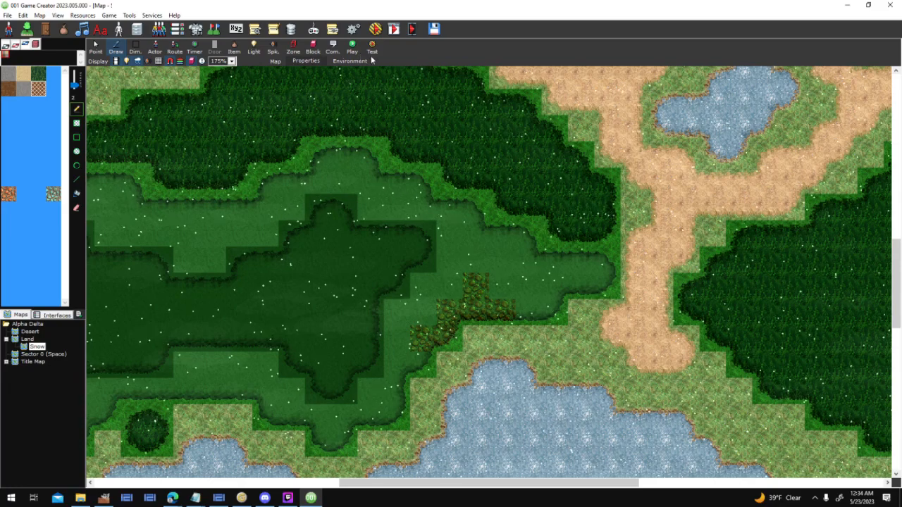
{"action": "left_click_drag", "start_coordinate": [525, 197], "coordinate": [538, 224]}
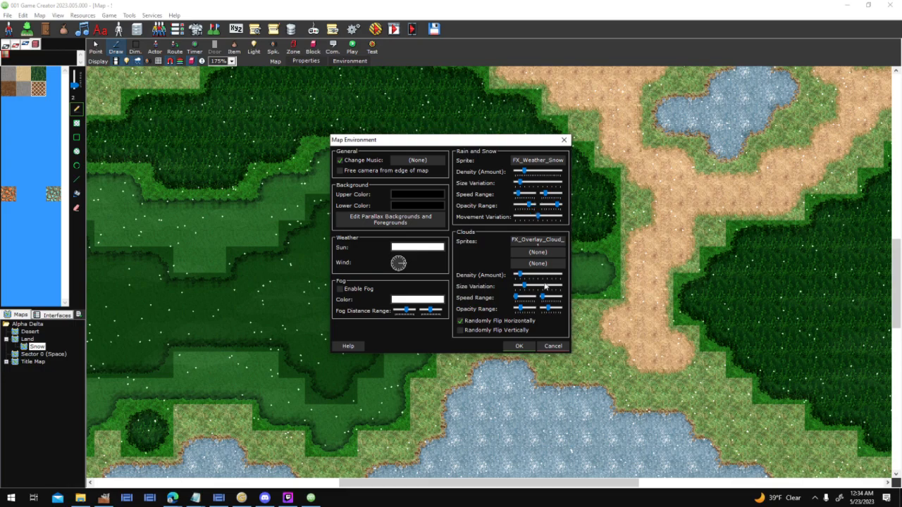
{"action": "left_click", "coordinate": [518, 346]}
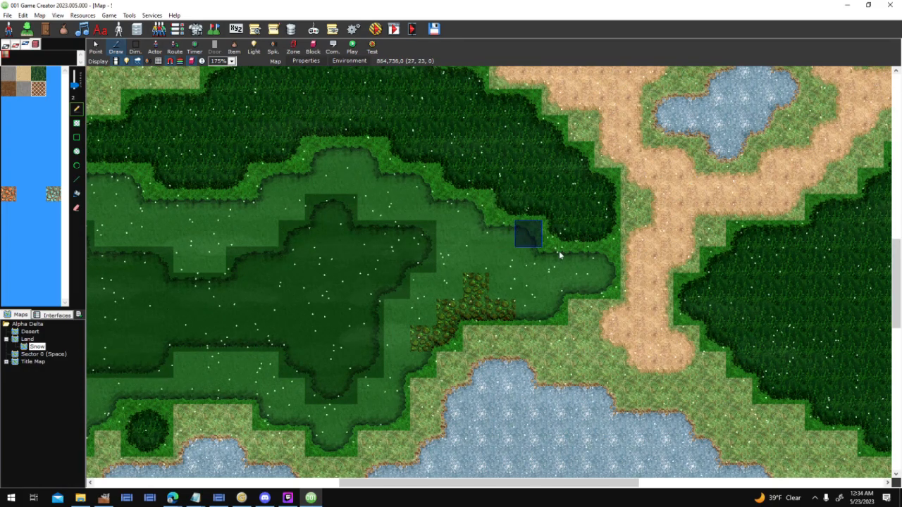
Step: Reduce the snow's density slightly and raise its movement variation to the maximum
{"action": "left_click", "coordinate": [353, 58]}
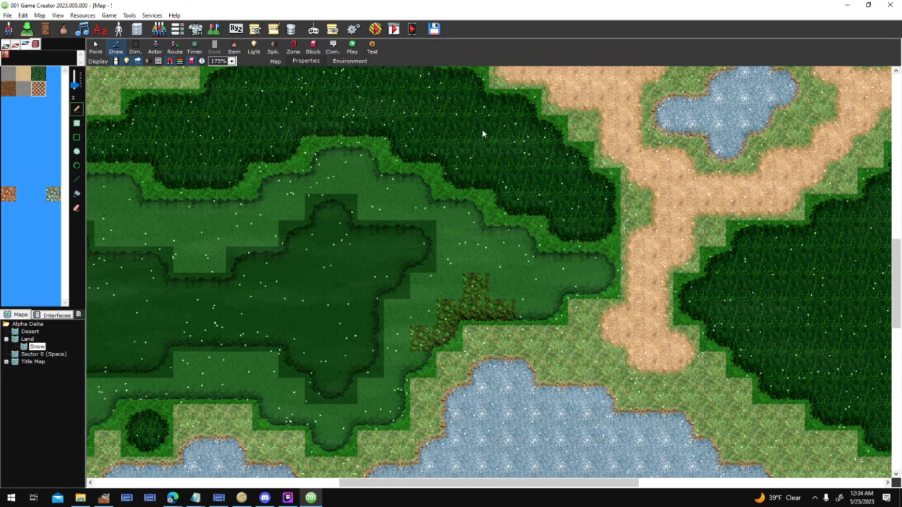
{"action": "left_click_drag", "start_coordinate": [526, 174], "coordinate": [519, 181]}
{"action": "left_click_drag", "start_coordinate": [541, 220], "coordinate": [562, 219]}
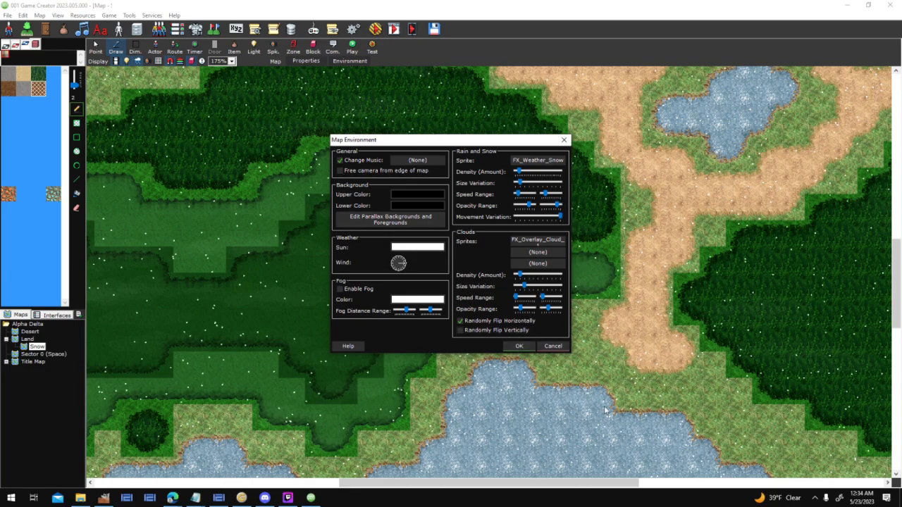
{"action": "left_click", "coordinate": [522, 348]}
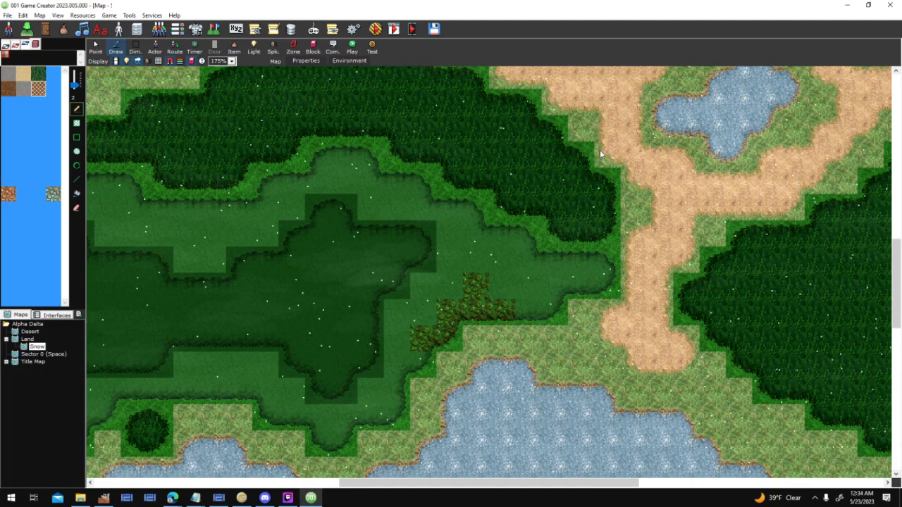
Step: Recheck the Snow map's weather settings and try the snow's movement variation at the midpoint
{"action": "scroll", "coordinate": [405, 186], "scroll_direction": "up", "scroll_amount": 1, "text": "ctrl"}
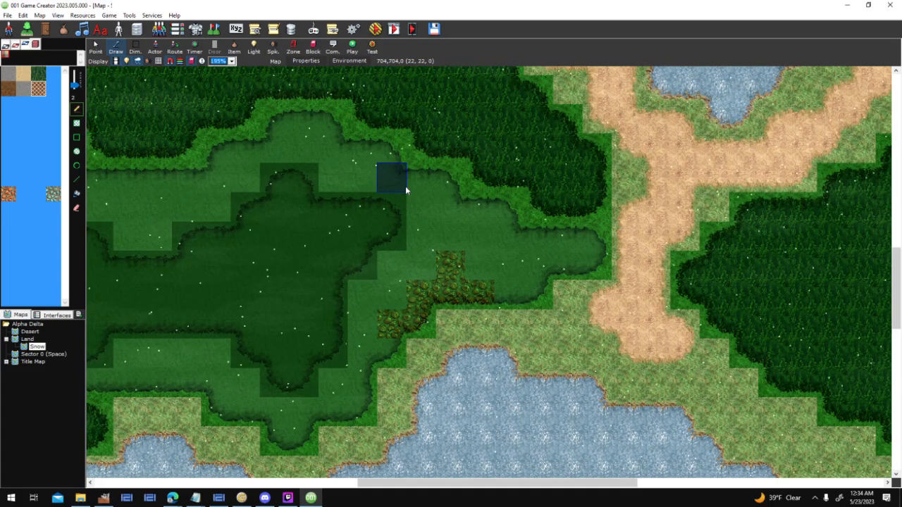
{"action": "middle_click_drag", "start_coordinate": [468, 204], "coordinate": [526, 368]}
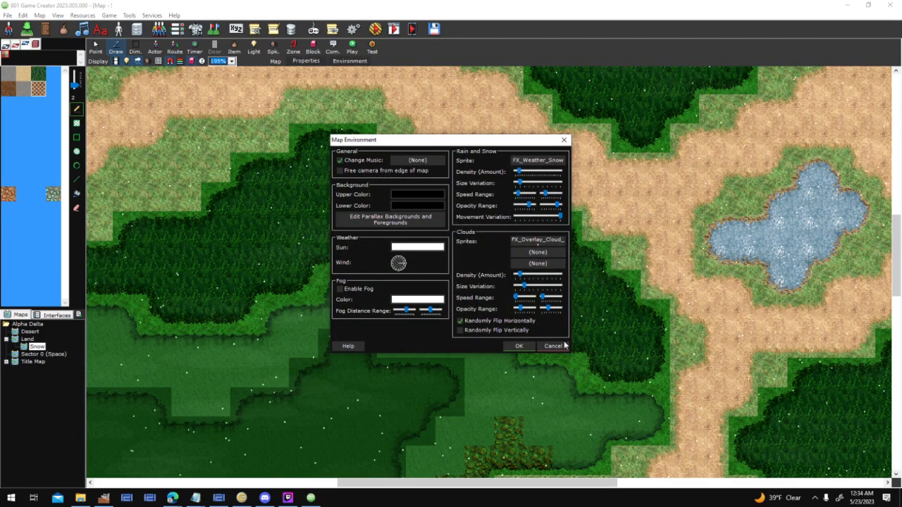
{"action": "left_click", "coordinate": [524, 345]}
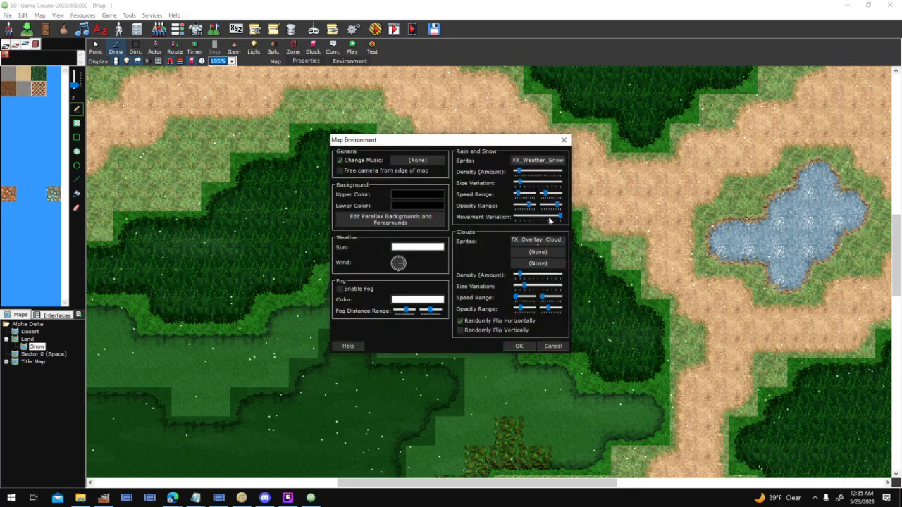
{"action": "left_click", "coordinate": [527, 346]}
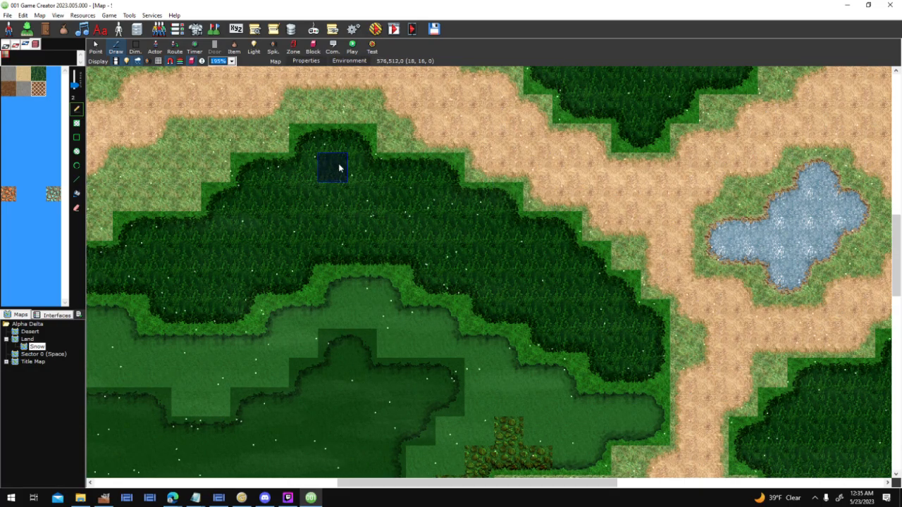
{"action": "left_click", "coordinate": [362, 62]}
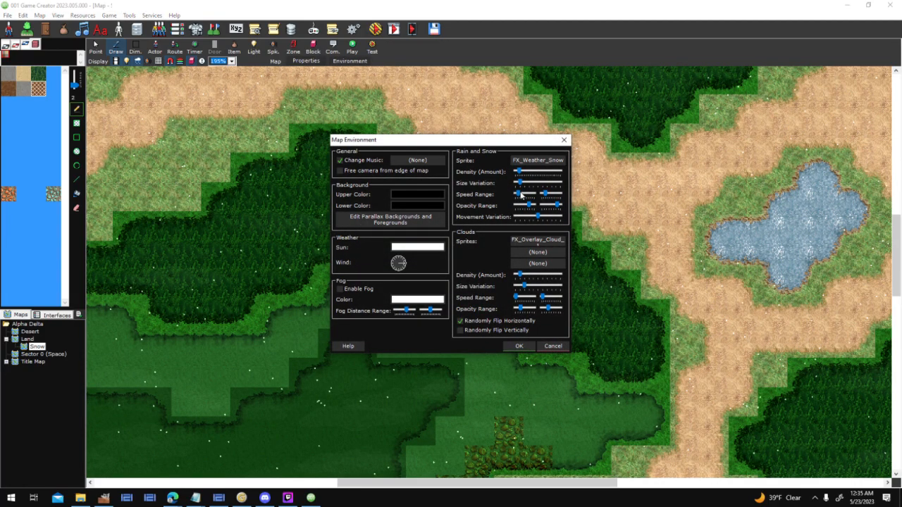
{"action": "left_click", "coordinate": [553, 346]}
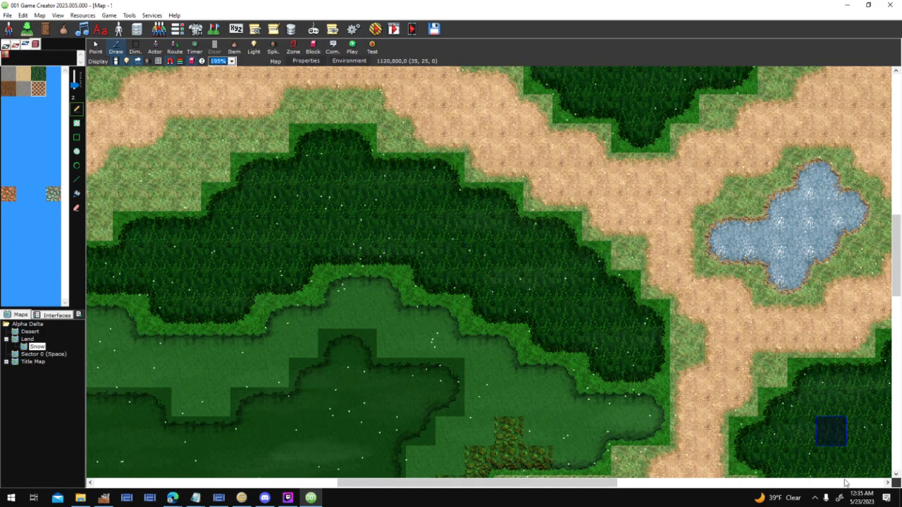
{"action": "left_click", "coordinate": [351, 61]}
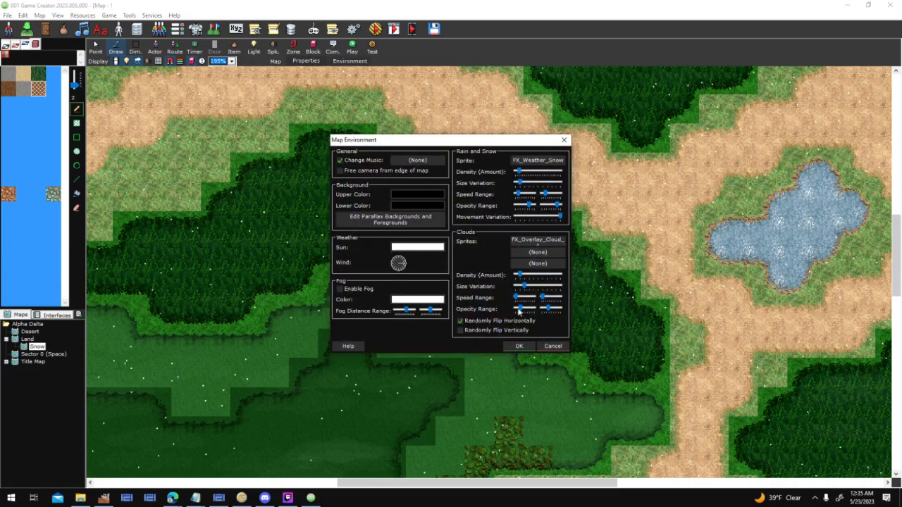
{"action": "left_click", "coordinate": [519, 346]}
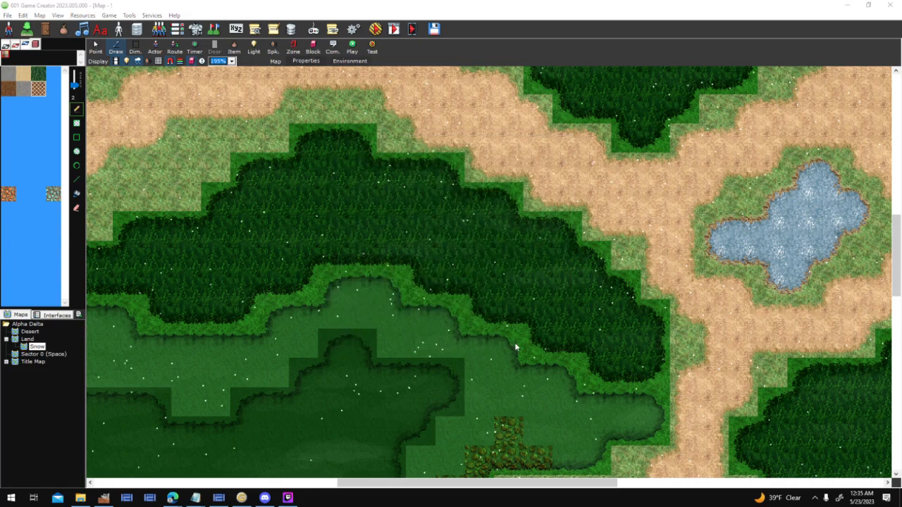
{"action": "left_click", "coordinate": [363, 62]}
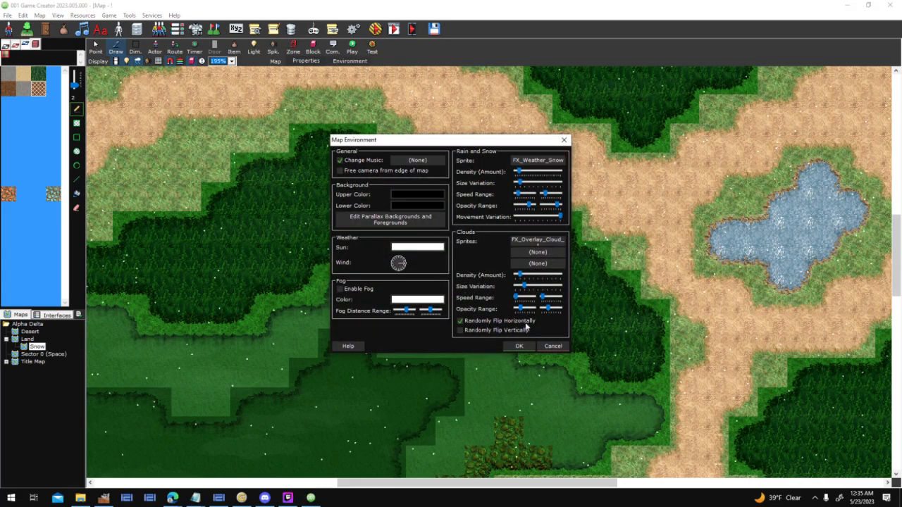
{"action": "left_click", "coordinate": [519, 345]}
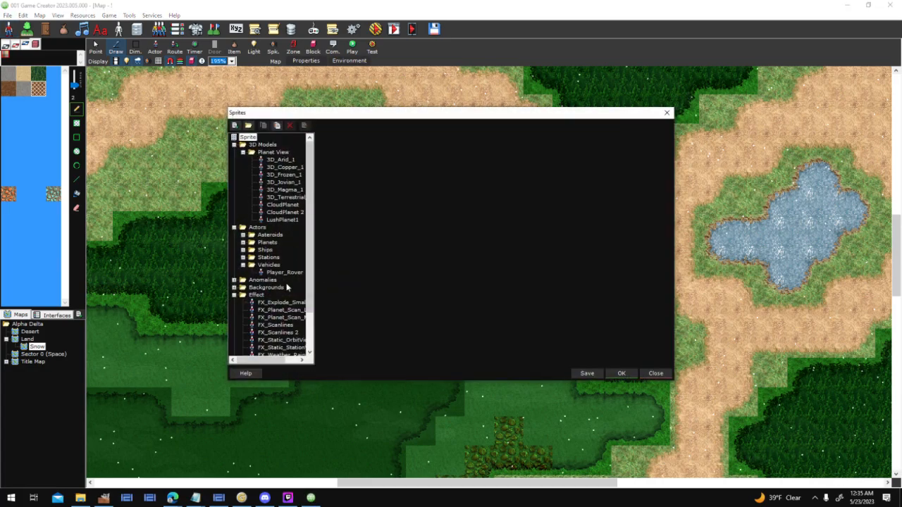
Step: Duplicate the FX_Weather_Rain effect sprite and name the copy FX_Weather_Leaf
{"action": "scroll", "coordinate": [290, 291], "scroll_direction": "down", "scroll_amount": 2}
{"action": "left_click", "coordinate": [282, 317]}
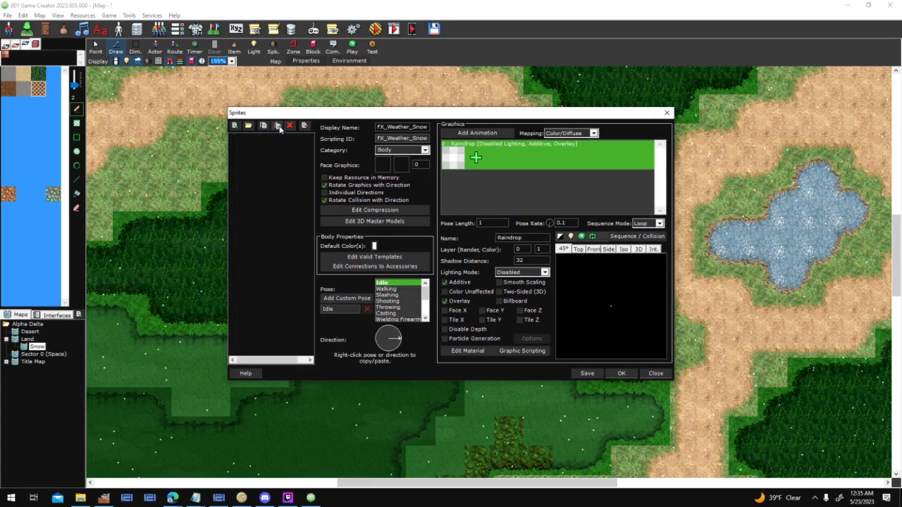
{"action": "left_click_drag", "start_coordinate": [412, 128], "coordinate": [611, 132]}
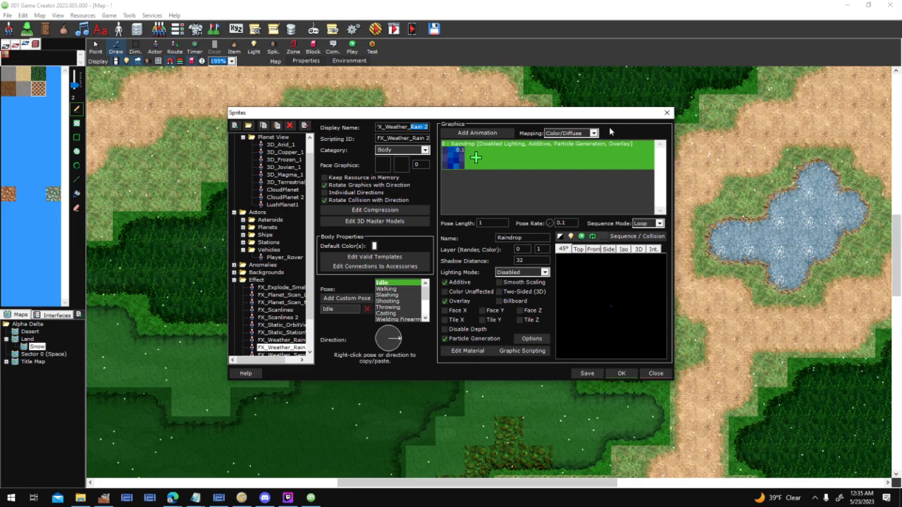
{"action": "type", "text": "Leaf"}
Step: Open the leaf sprite's raindrop graphic for editing, resize only its canvas to 4 x 6, and erase the blue pixels
{"action": "right_click", "coordinate": [455, 166]}
{"action": "left_click", "coordinate": [490, 201]}
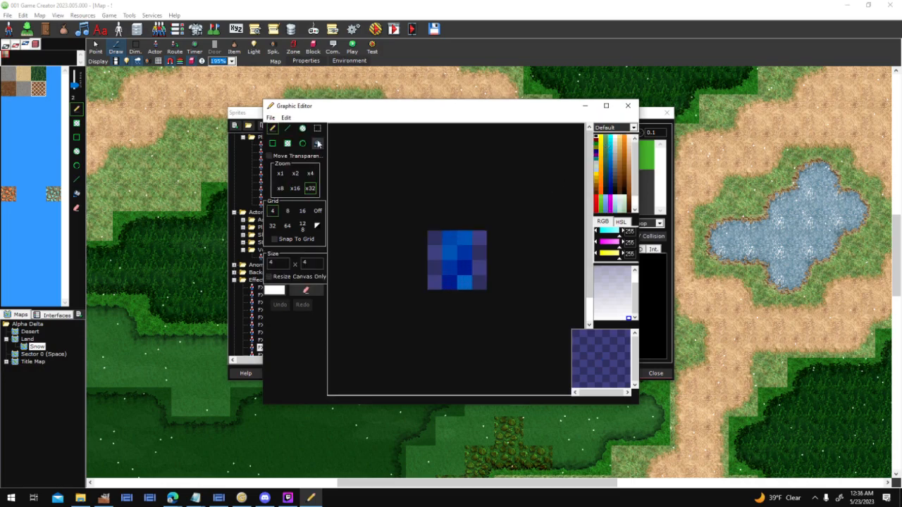
{"action": "left_click", "coordinate": [304, 278]}
{"action": "type", "text": "6"}
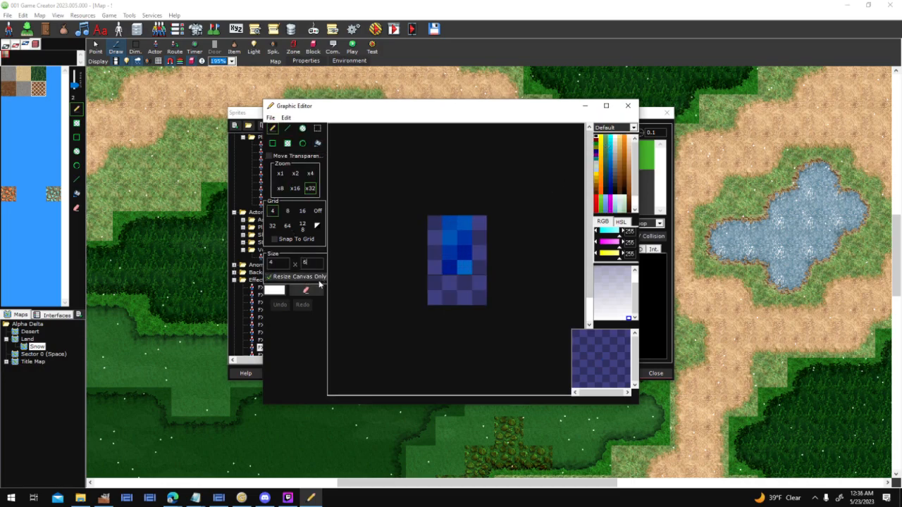
{"action": "right_click", "coordinate": [477, 224]}
{"action": "left_click_drag", "start_coordinate": [436, 223], "coordinate": [542, 231]}
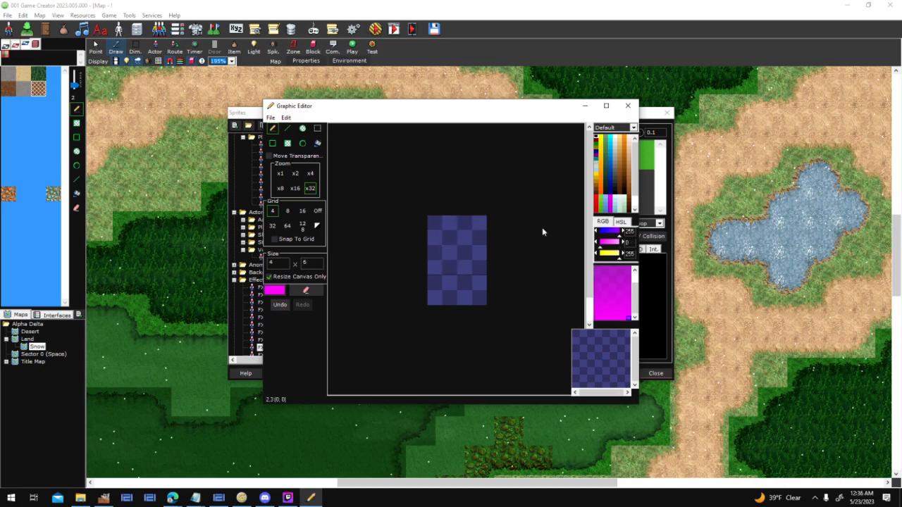
Step: Paint a leaf with a light green stem and vein and darker green pixels on both sides of its lower half
{"action": "left_click", "coordinate": [605, 139]}
{"action": "left_click", "coordinate": [448, 221]}
{"action": "mouse_move", "coordinate": [453, 220]}
{"action": "left_mouse_down"}
{"action": "mouse_move", "coordinate": [466, 231]}
{"action": "mouse_move", "coordinate": [465, 286]}
{"action": "mouse_move", "coordinate": [479, 282]}
{"action": "mouse_move", "coordinate": [435, 286]}
{"action": "mouse_move", "coordinate": [449, 298]}
{"action": "mouse_move", "coordinate": [480, 267]}
{"action": "mouse_move", "coordinate": [480, 283]}
{"action": "left_mouse_up"}
{"action": "left_click", "coordinate": [604, 154]}
{"action": "left_click", "coordinate": [604, 162]}
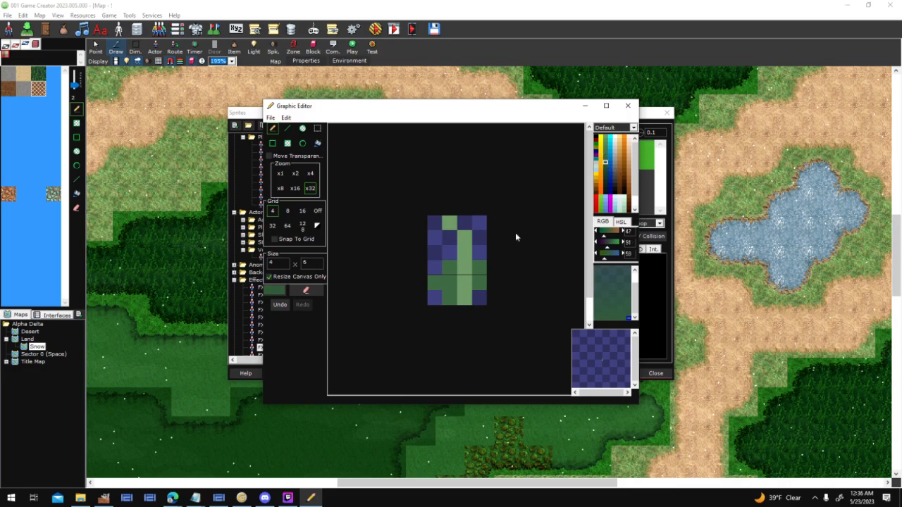
Step: Shade two pixels of the leaf's light vein, one mid-height and one at the lower end, in medium green
{"action": "left_click", "coordinate": [605, 151]}
{"action": "left_click", "coordinate": [466, 268]}
{"action": "left_click", "coordinate": [465, 293]}
{"action": "scroll", "coordinate": [454, 242], "scroll_direction": "down", "scroll_amount": 3}
{"action": "scroll", "coordinate": [513, 251], "scroll_direction": "up", "scroll_amount": 2}
{"action": "scroll", "coordinate": [513, 250], "scroll_direction": "up", "scroll_amount": 1}
{"action": "left_click", "coordinate": [606, 143]}
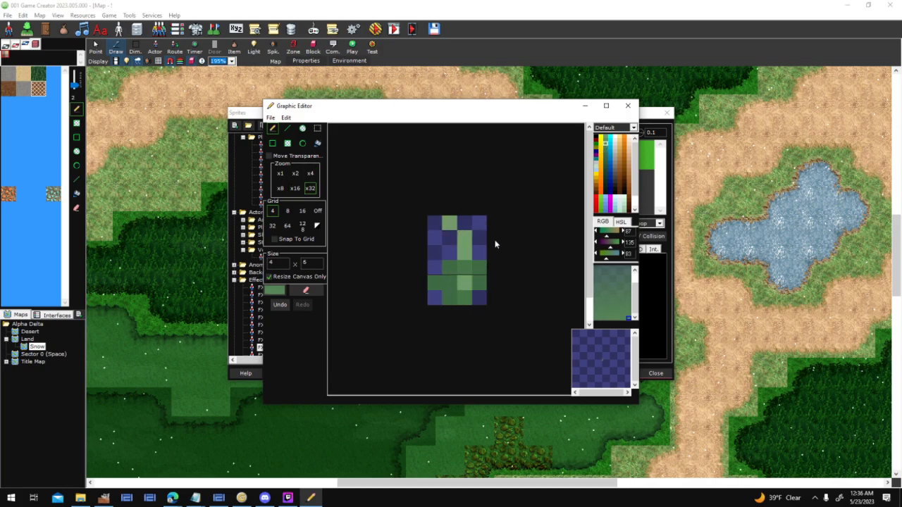
Step: Save the leaf graphic and confirm the sprite changes
{"action": "left_click", "coordinate": [627, 105]}
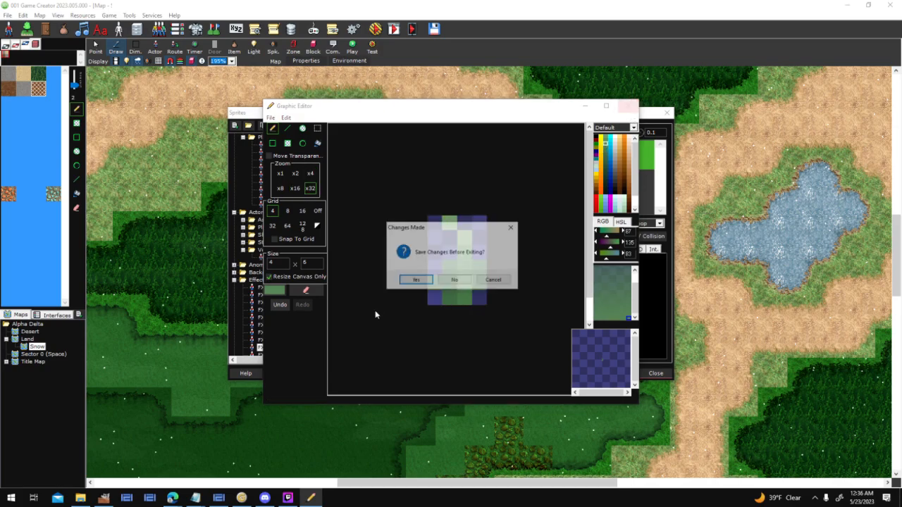
{"action": "left_click", "coordinate": [416, 282]}
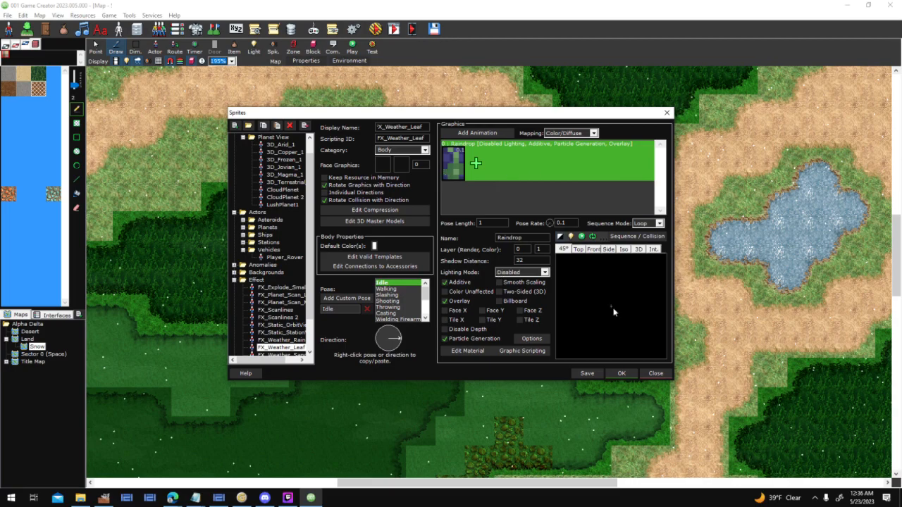
{"action": "left_click", "coordinate": [619, 373]}
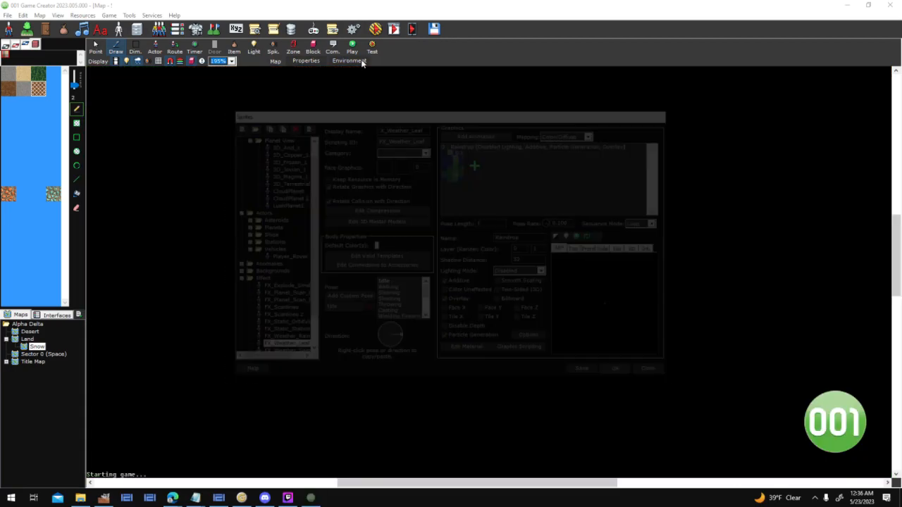
Step: Set FX_Weather_Leaf as the rain and snow sprite in the map environment, and review the environment settings
{"action": "left_click", "coordinate": [362, 62]}
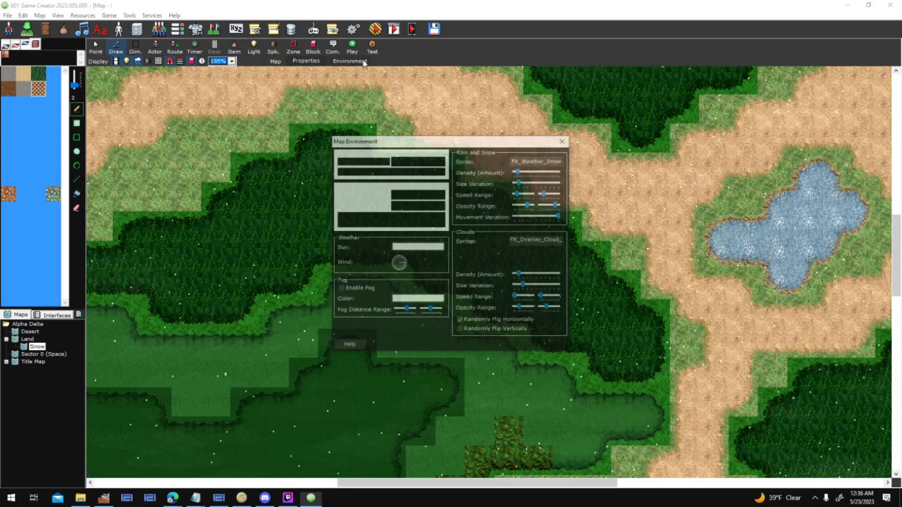
{"action": "left_click", "coordinate": [529, 158]}
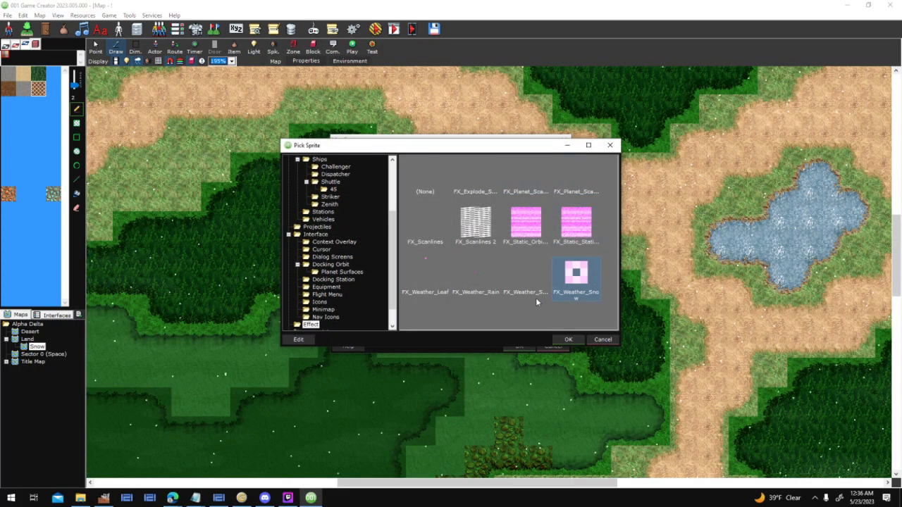
{"action": "double_click", "coordinate": [437, 277]}
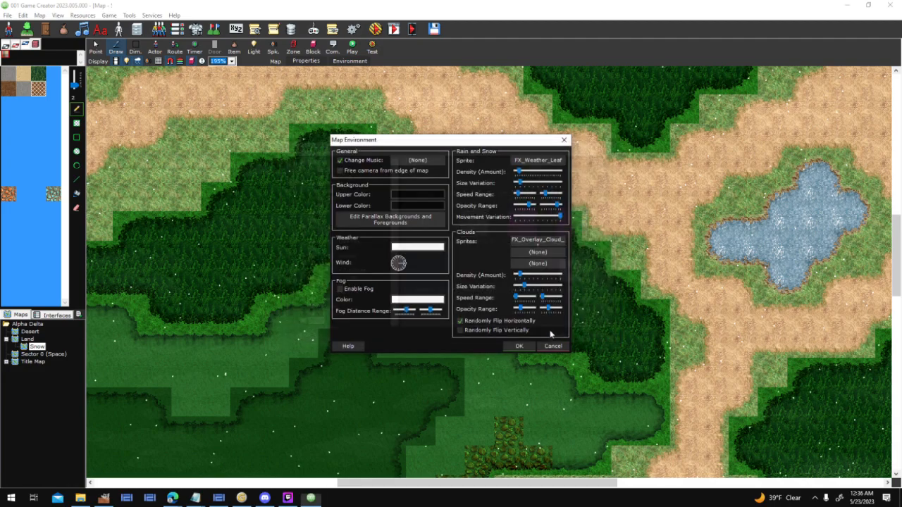
{"action": "left_click", "coordinate": [519, 346]}
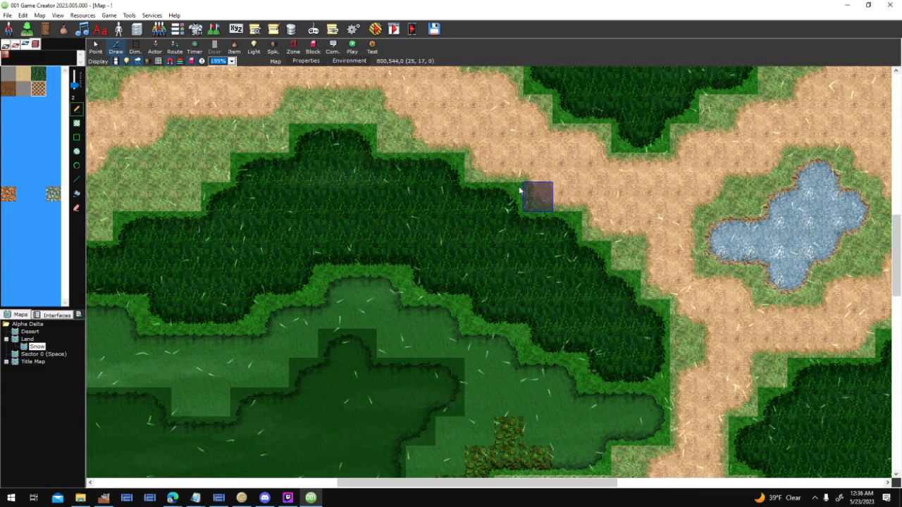
{"action": "left_click", "coordinate": [341, 61]}
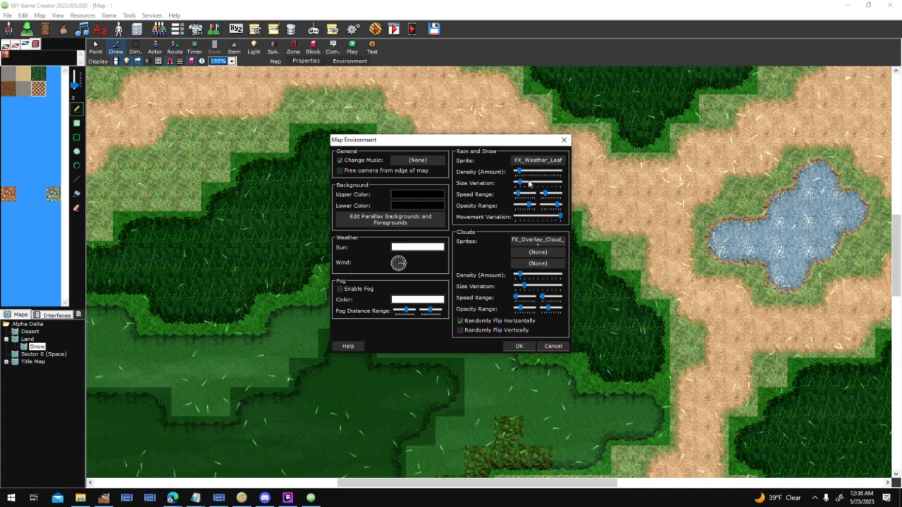
{"action": "left_click", "coordinate": [553, 346]}
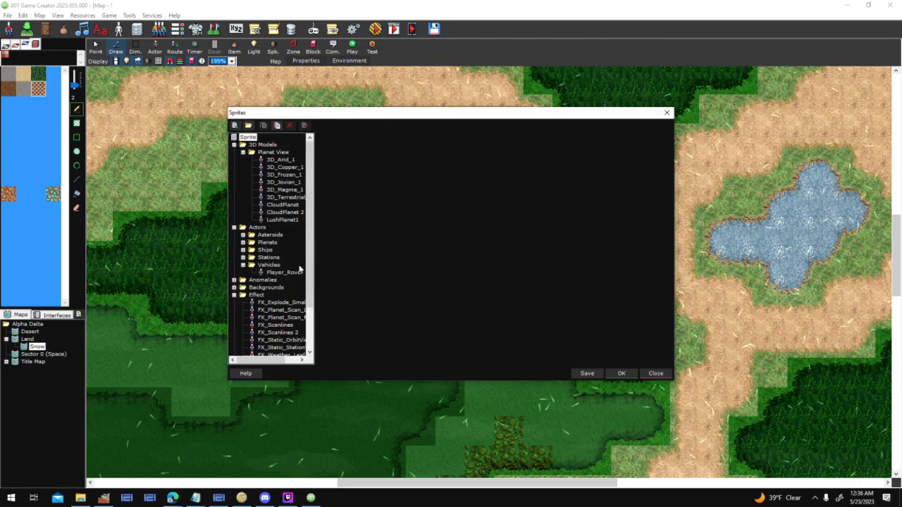
Step: Turn off Additive and Particle Generation for the Raindrop graphic of the FX_Weather_Leaf sprite
{"action": "scroll", "coordinate": [295, 303], "scroll_direction": "down", "scroll_amount": 3}
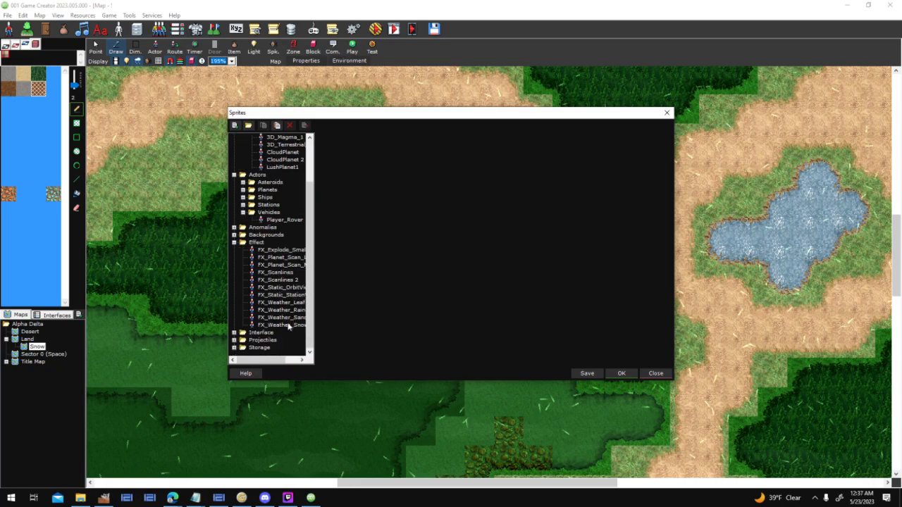
{"action": "left_click", "coordinate": [296, 305]}
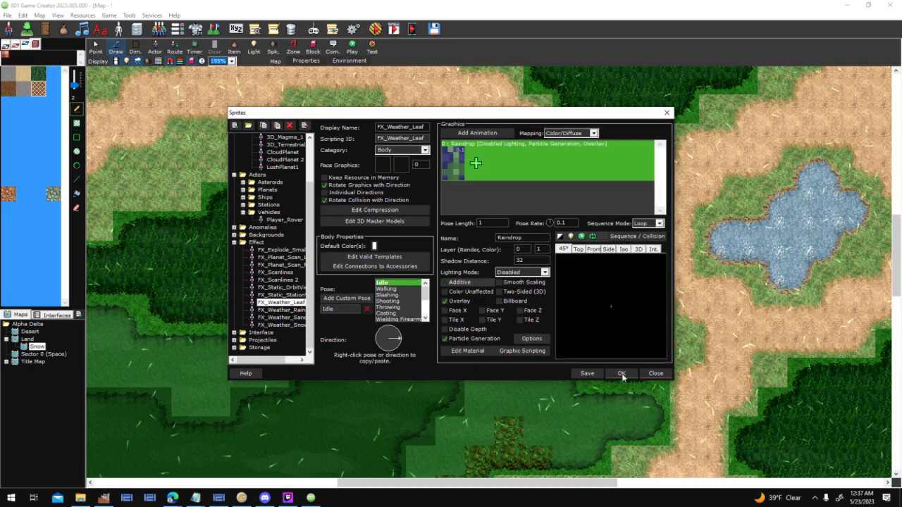
{"action": "left_click", "coordinate": [625, 377]}
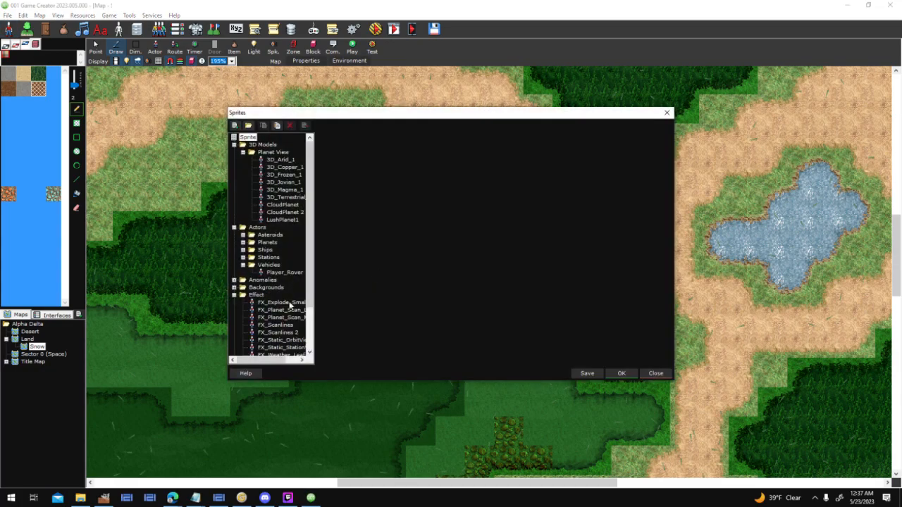
{"action": "scroll", "coordinate": [281, 294], "scroll_direction": "down", "scroll_amount": 2}
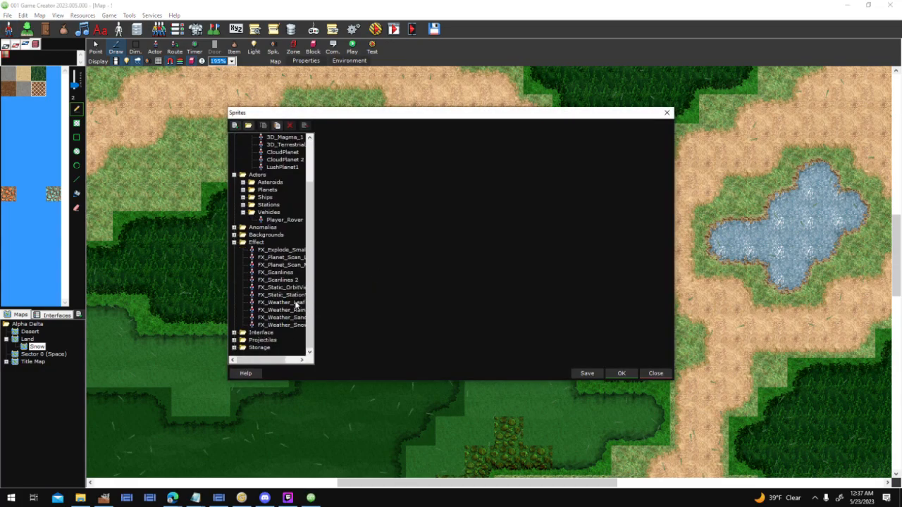
{"action": "left_click", "coordinate": [285, 302]}
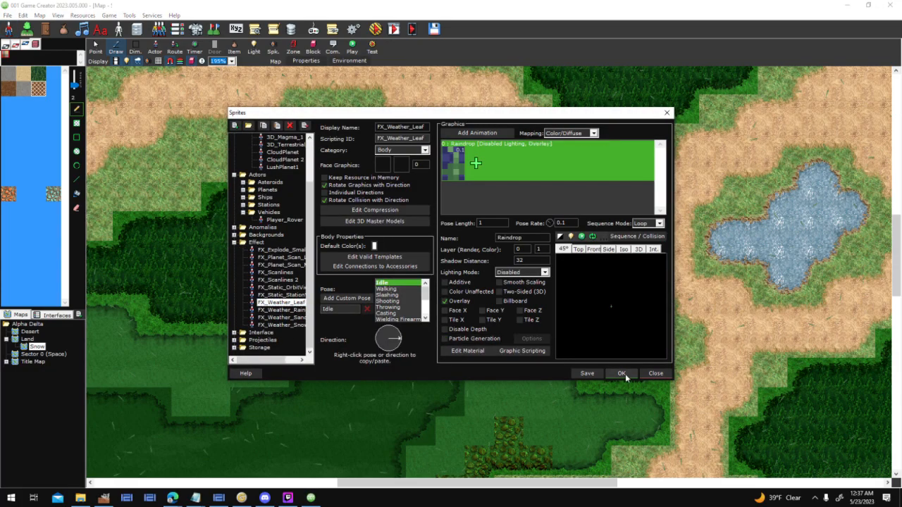
{"action": "left_click", "coordinate": [623, 373]}
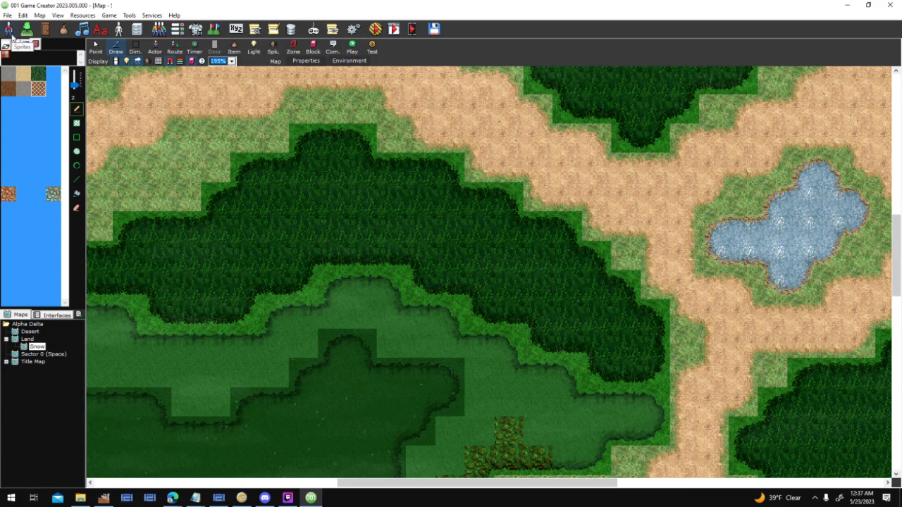
Step: Raise the clouds' size variation to its maximum in the map environment
{"action": "left_click", "coordinate": [340, 61]}
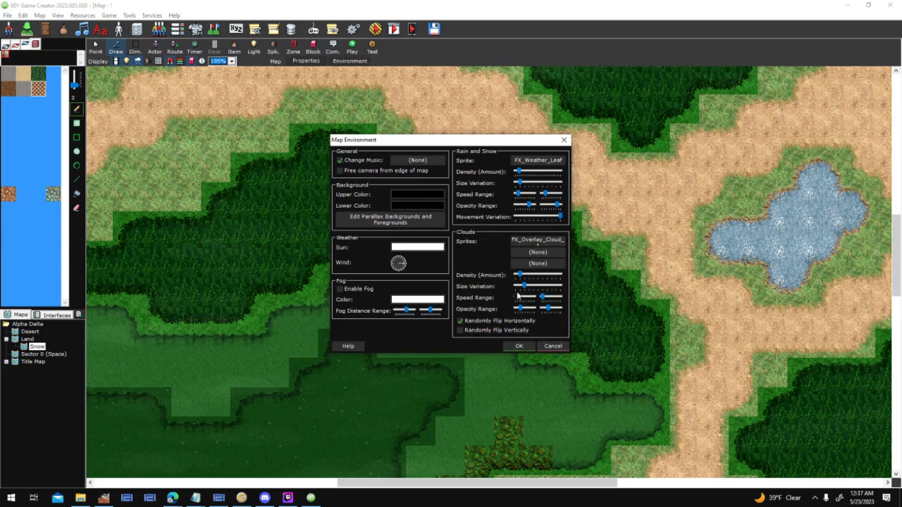
{"action": "left_click_drag", "start_coordinate": [533, 288], "coordinate": [562, 286]}
{"action": "left_click", "coordinate": [532, 345]}
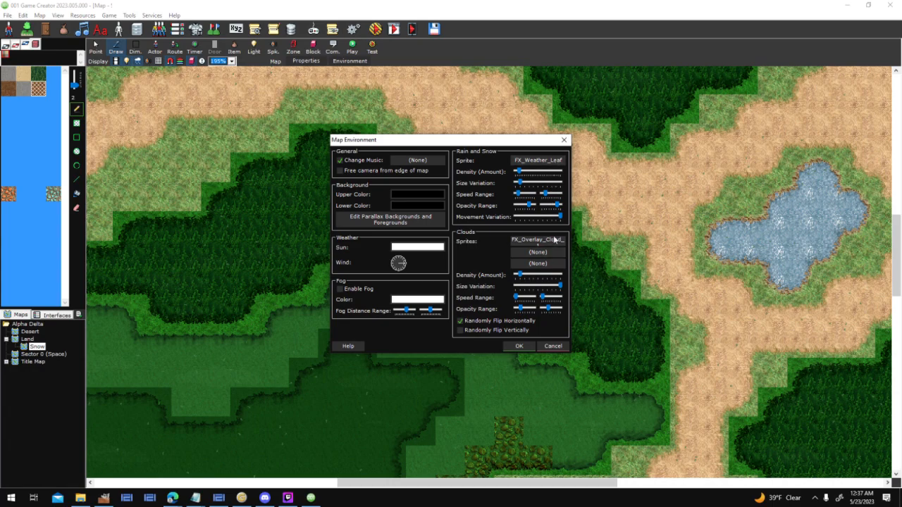
{"action": "left_click", "coordinate": [553, 346]}
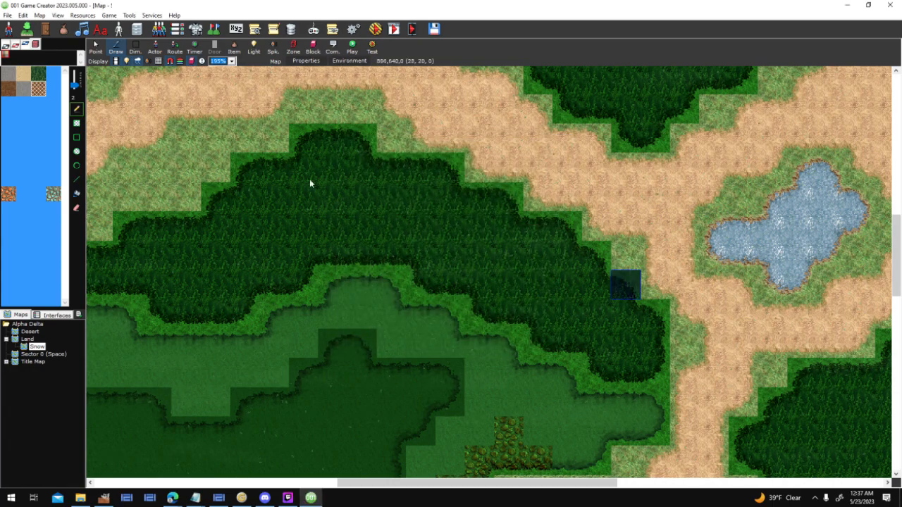
Step: Replace the map's first cloud sprite with FX_Weather_Leaf from the Effect folder
{"action": "scroll", "coordinate": [455, 199], "scroll_direction": "up", "scroll_amount": 1, "text": "ctrl"}
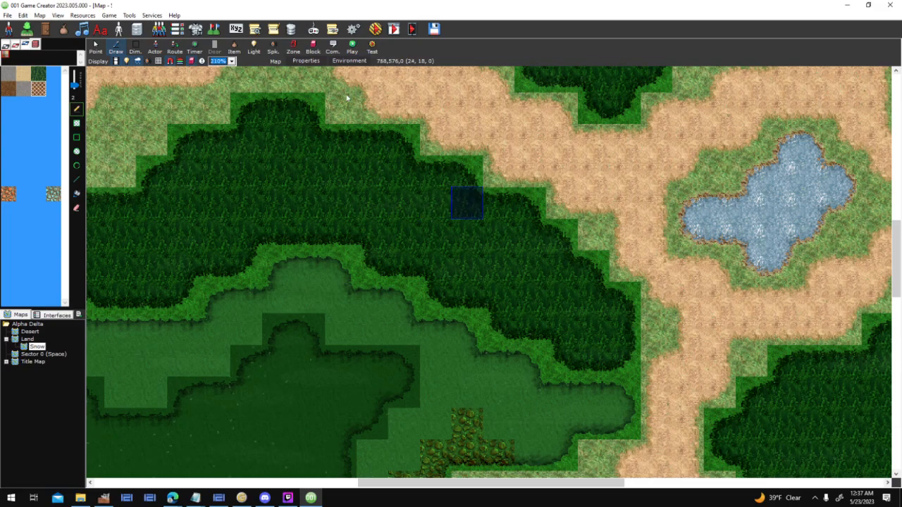
{"action": "left_click", "coordinate": [538, 240]}
{"action": "scroll", "coordinate": [582, 239], "scroll_direction": "down", "scroll_amount": 1}
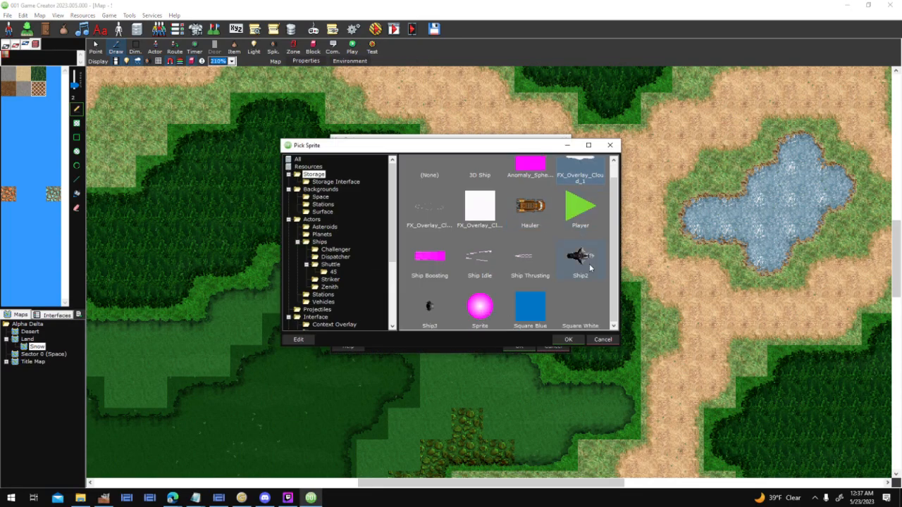
{"action": "scroll", "coordinate": [339, 285], "scroll_direction": "down", "scroll_amount": 5}
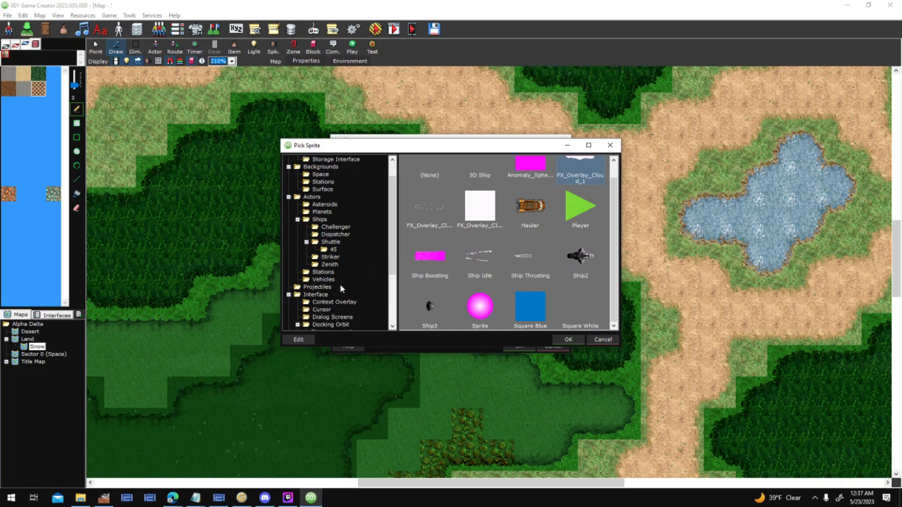
{"action": "left_click", "coordinate": [337, 304]}
{"action": "left_click", "coordinate": [425, 273]}
{"action": "left_click", "coordinate": [568, 339]}
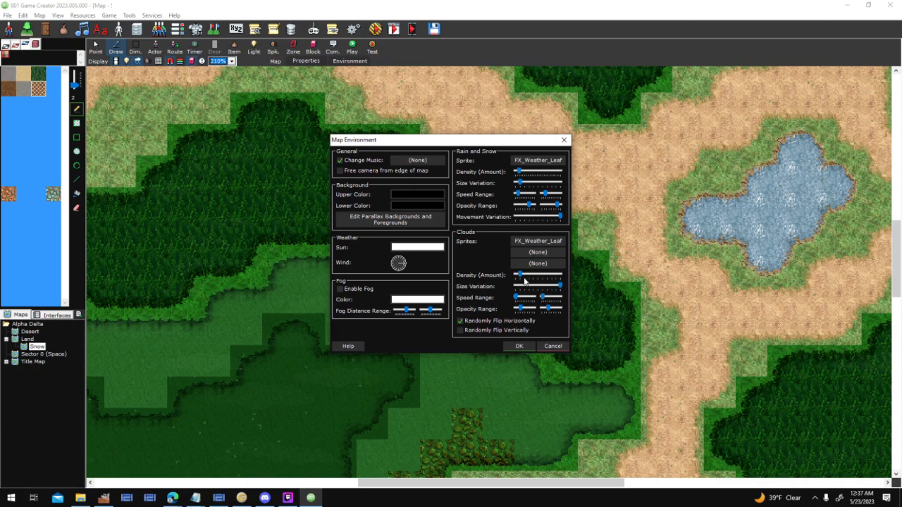
{"action": "left_click", "coordinate": [519, 346]}
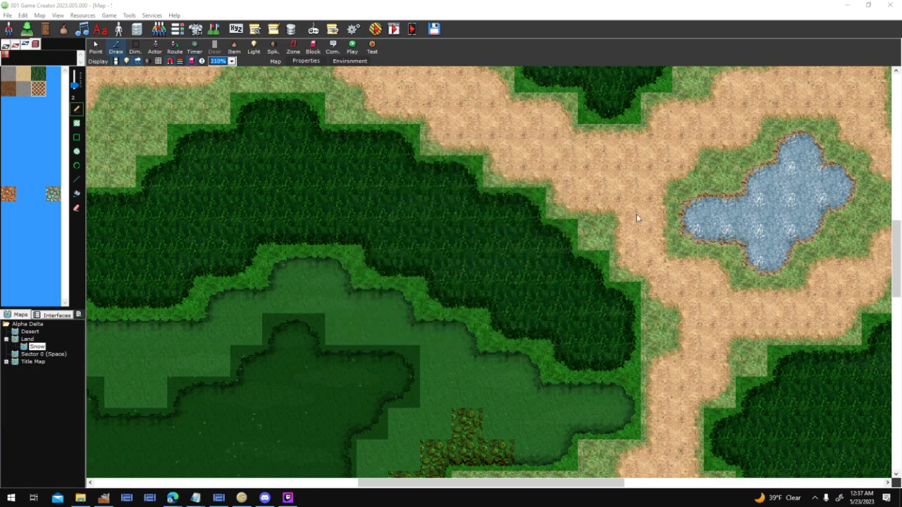
Step: Reduce the rain and snow density to its minimum and raise the cloud density slightly
{"action": "left_click", "coordinate": [349, 61]}
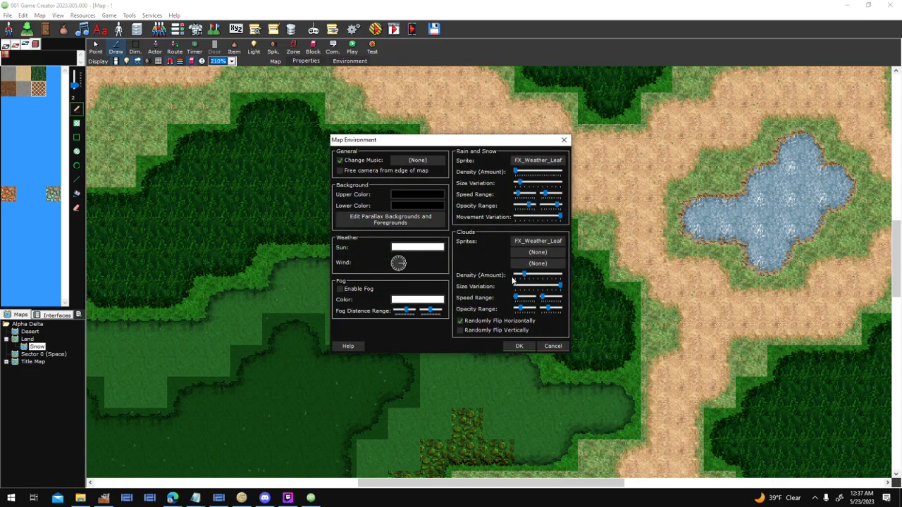
{"action": "left_click", "coordinate": [519, 346]}
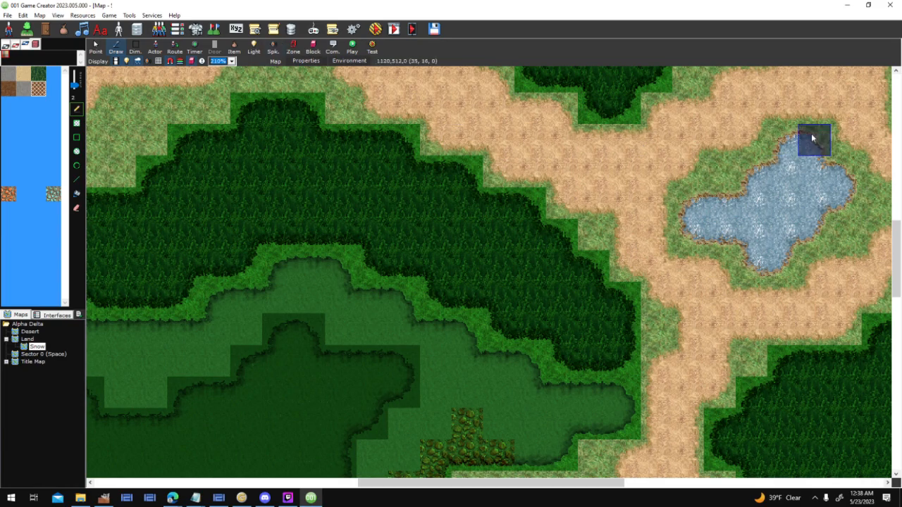
{"action": "left_click", "coordinate": [357, 62]}
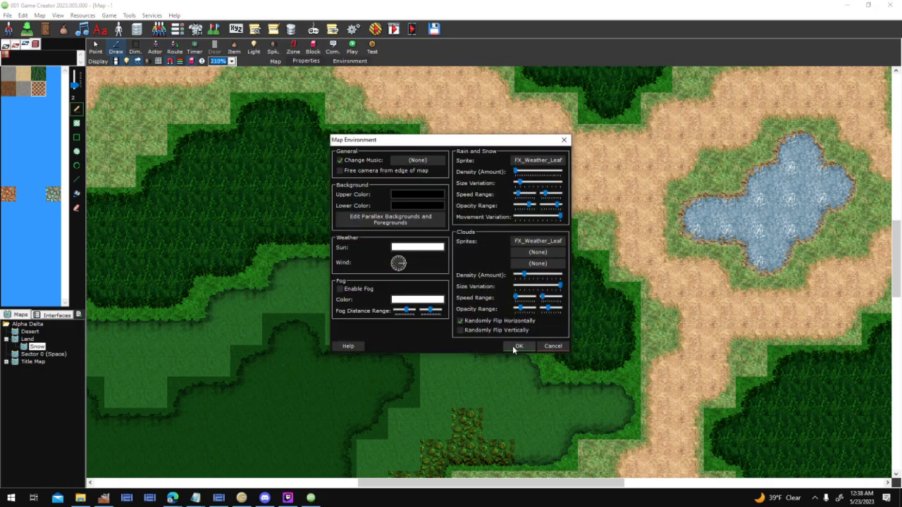
{"action": "left_click", "coordinate": [517, 346]}
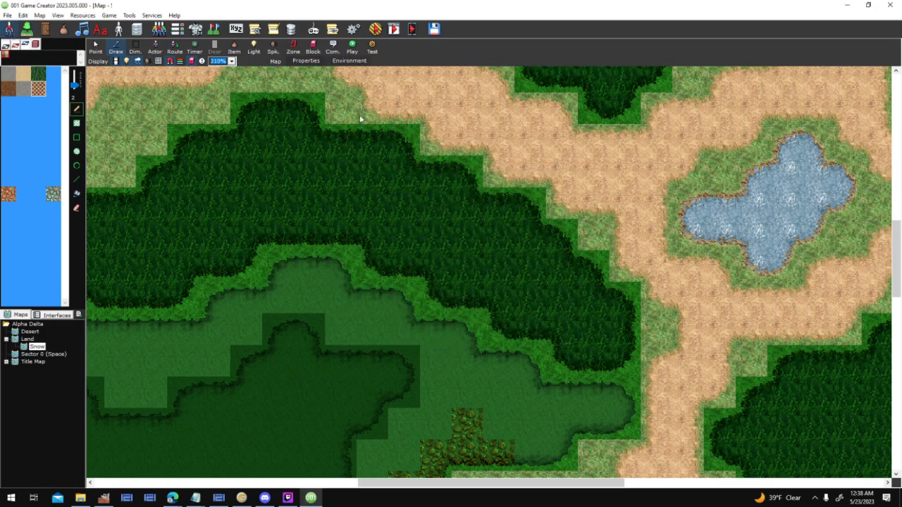
Step: Set the node magnification of the FX_Weather_Leaf sprite's Raindrop graphic to 500 in the Sequence Editor
{"action": "key", "text": "F7"}
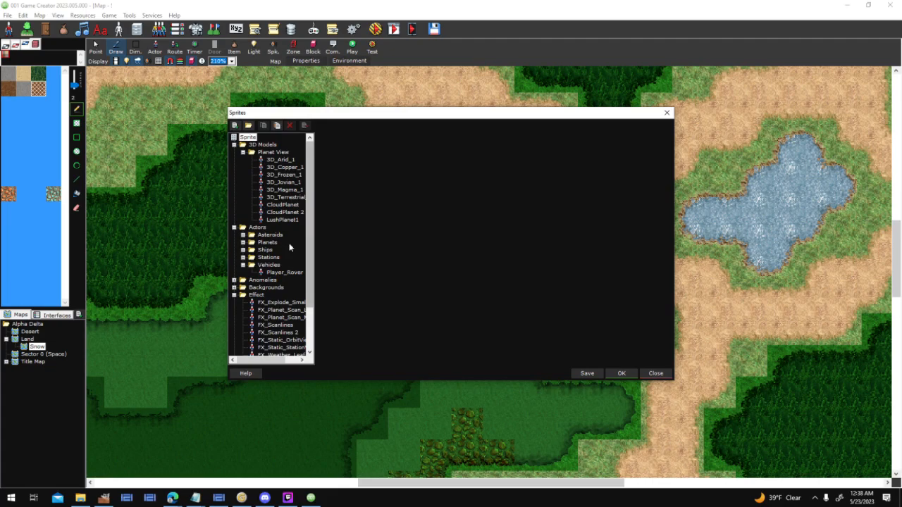
{"action": "scroll", "coordinate": [293, 324], "scroll_direction": "down", "scroll_amount": 3}
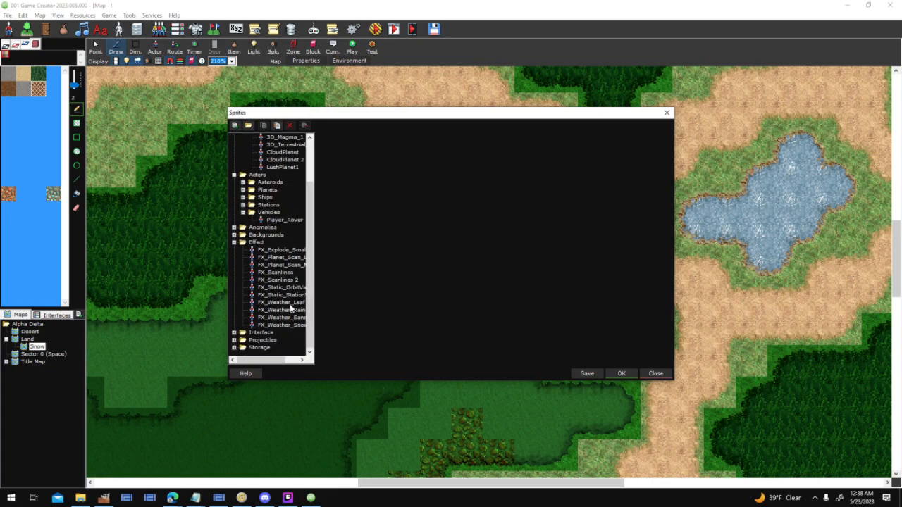
{"action": "left_click", "coordinate": [296, 302]}
{"action": "left_click", "coordinate": [644, 303]}
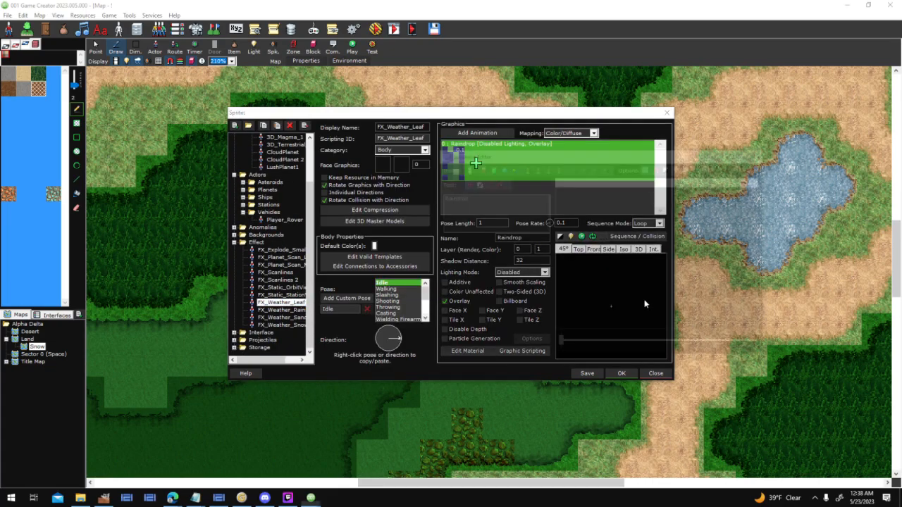
{"action": "left_click", "coordinate": [482, 201]}
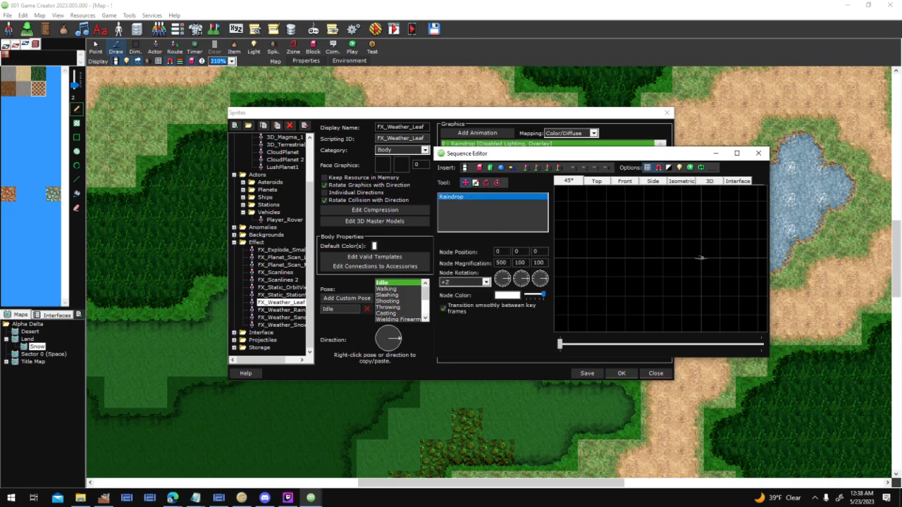
{"action": "type", "text": "500"}
{"action": "left_click", "coordinate": [759, 153]}
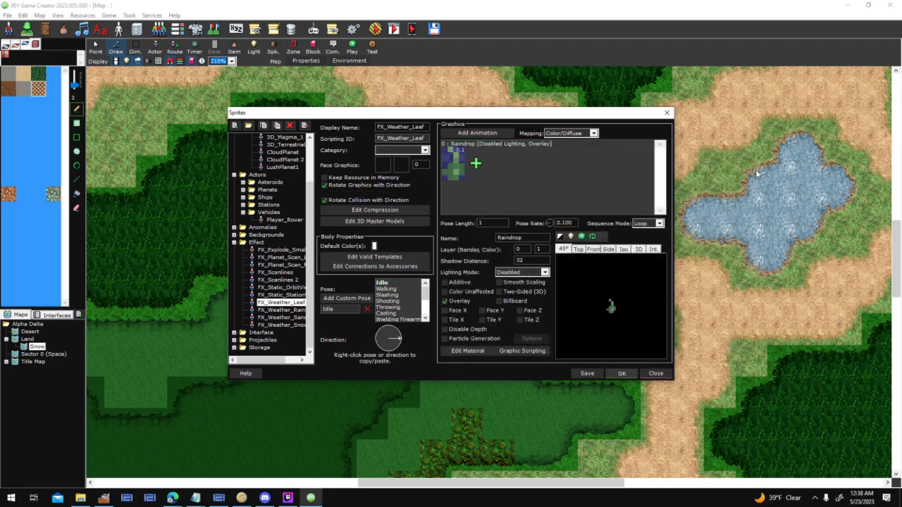
{"action": "left_click", "coordinate": [621, 373]}
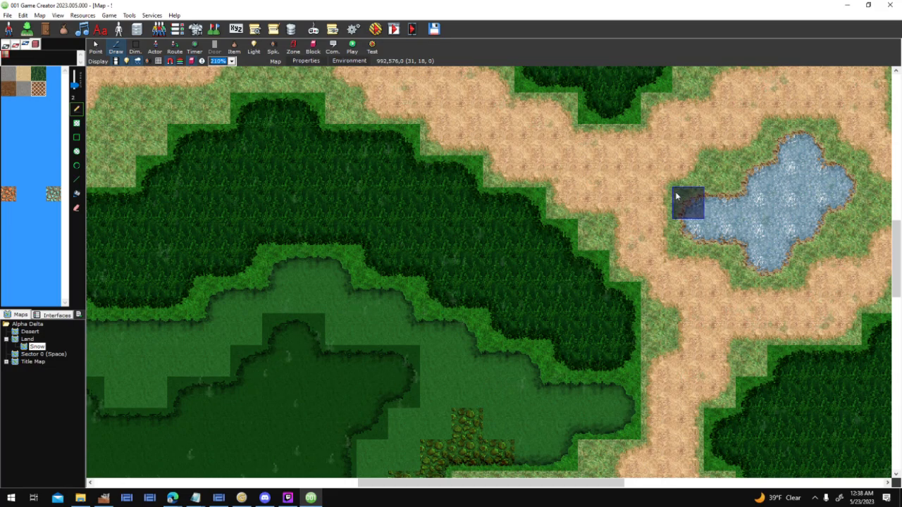
Step: Raise both ends of the clouds' opacity range and adjust the clouds' speed range in the map environment
{"action": "left_click", "coordinate": [353, 60]}
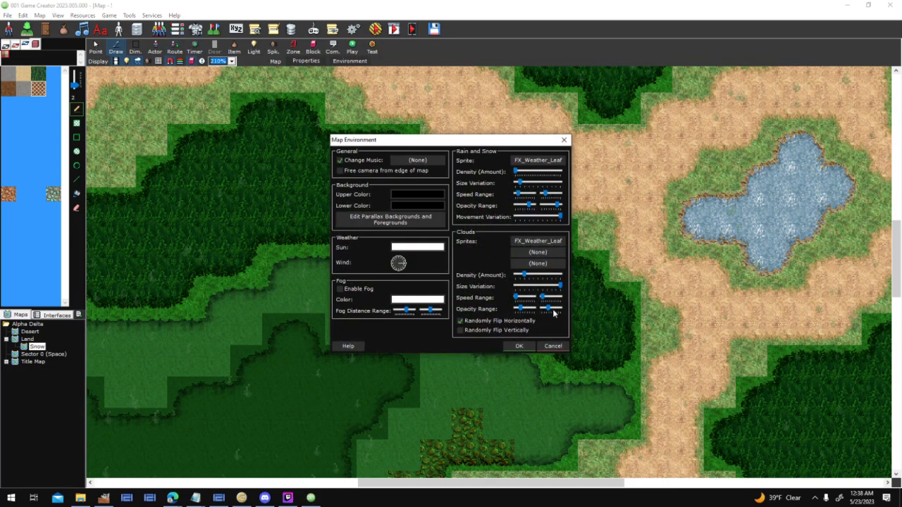
{"action": "left_click_drag", "start_coordinate": [548, 310], "coordinate": [524, 312]}
{"action": "left_click", "coordinate": [519, 346]}
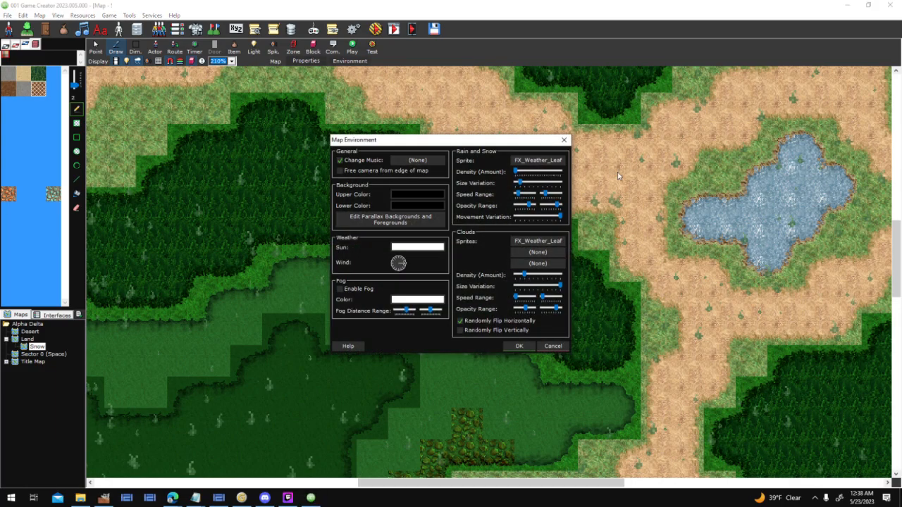
{"action": "left_click_drag", "start_coordinate": [543, 299], "coordinate": [519, 299]}
{"action": "left_click_drag", "start_coordinate": [548, 299], "coordinate": [553, 298]}
{"action": "left_click", "coordinate": [527, 346]}
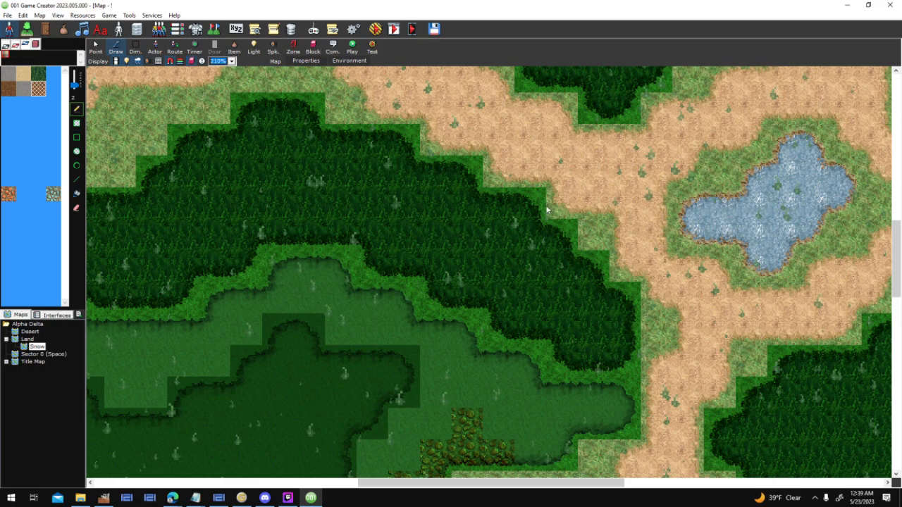
Step: Set the pose length of the FX_Weather_Leaf sprite to 4 and open its sequence for editing
{"action": "key", "text": "F7"}
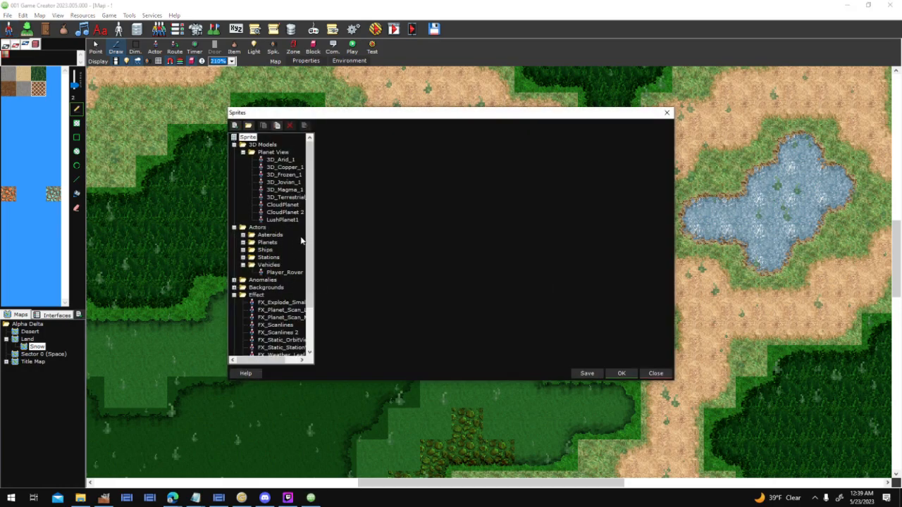
{"action": "scroll", "coordinate": [301, 241], "scroll_direction": "down", "scroll_amount": 2}
{"action": "left_click", "coordinate": [281, 301]}
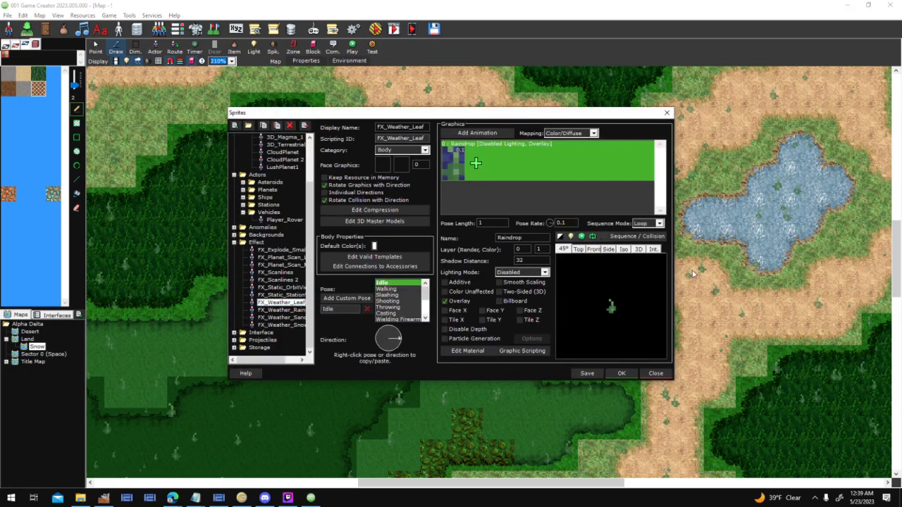
{"action": "left_click", "coordinate": [634, 236]}
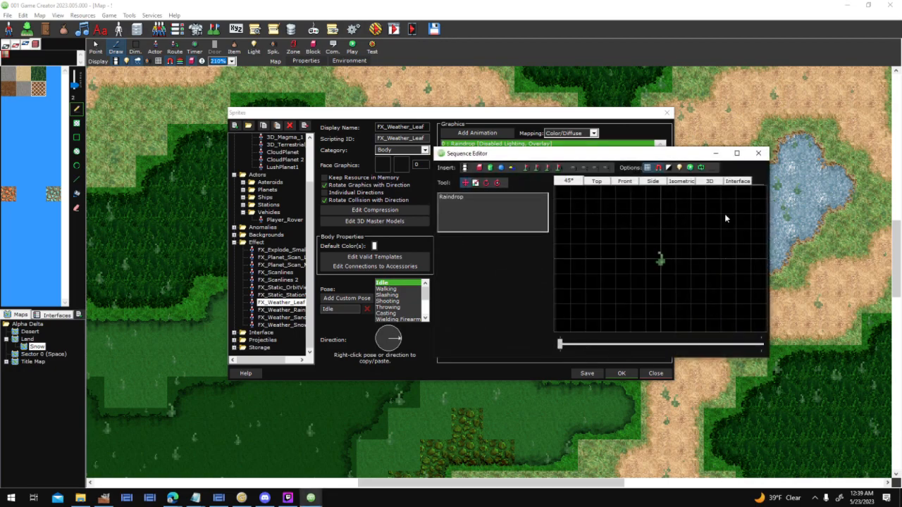
{"action": "left_click_drag", "start_coordinate": [665, 159], "coordinate": [349, 140]}
{"action": "left_click", "coordinate": [476, 163]}
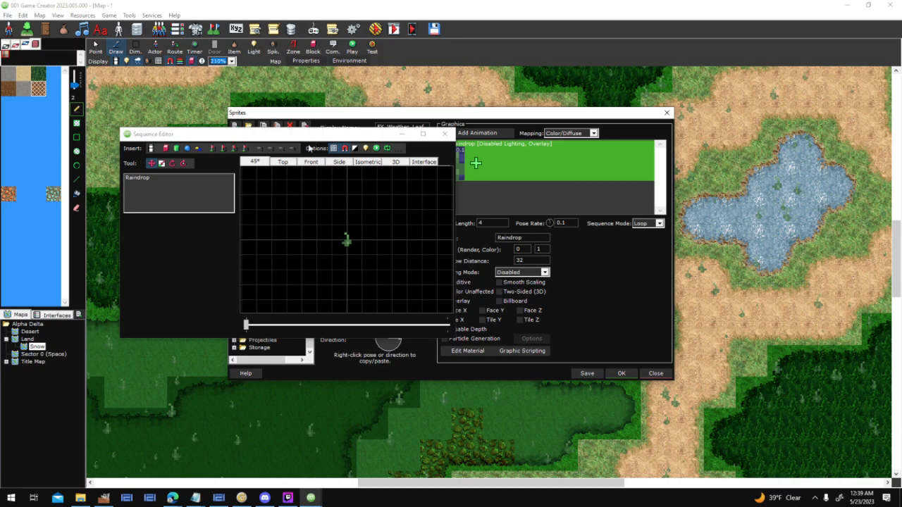
{"action": "left_click", "coordinate": [141, 211]}
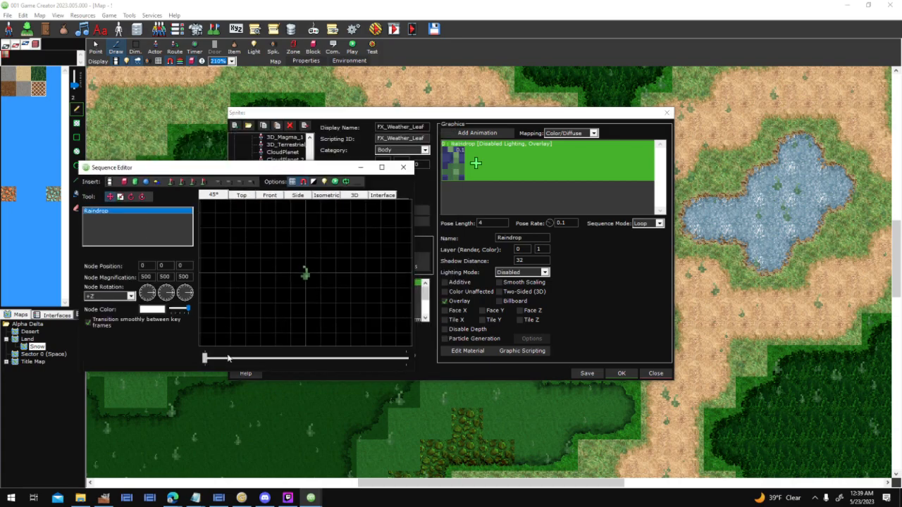
{"action": "left_click", "coordinate": [403, 169]}
{"action": "left_click", "coordinate": [491, 222]}
{"action": "left_click", "coordinate": [422, 275]}
{"action": "left_click", "coordinate": [634, 310]}
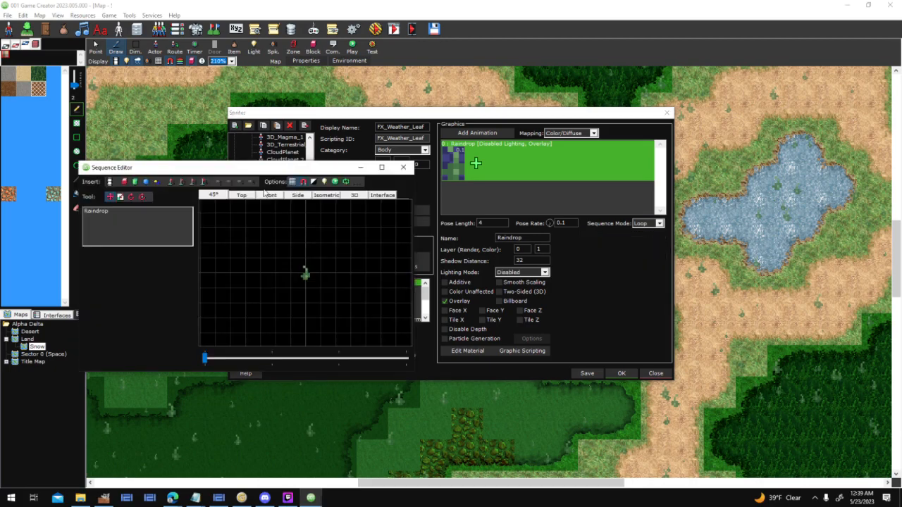
Step: Rotate the Raindrop node progressively across the second, third and fourth key frames to spin the leaf, and preview the animation
{"action": "left_click", "coordinate": [222, 198]}
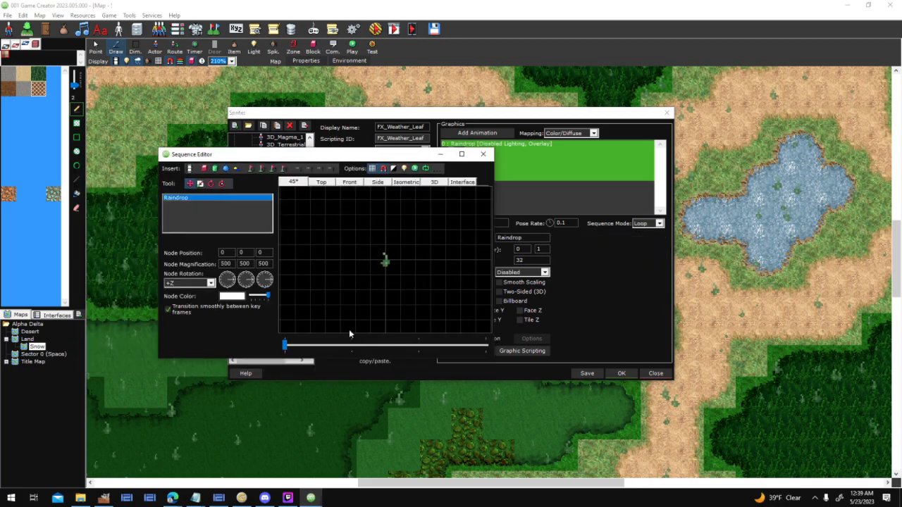
{"action": "left_click", "coordinate": [354, 346]}
{"action": "left_click_drag", "start_coordinate": [234, 285], "coordinate": [232, 288]}
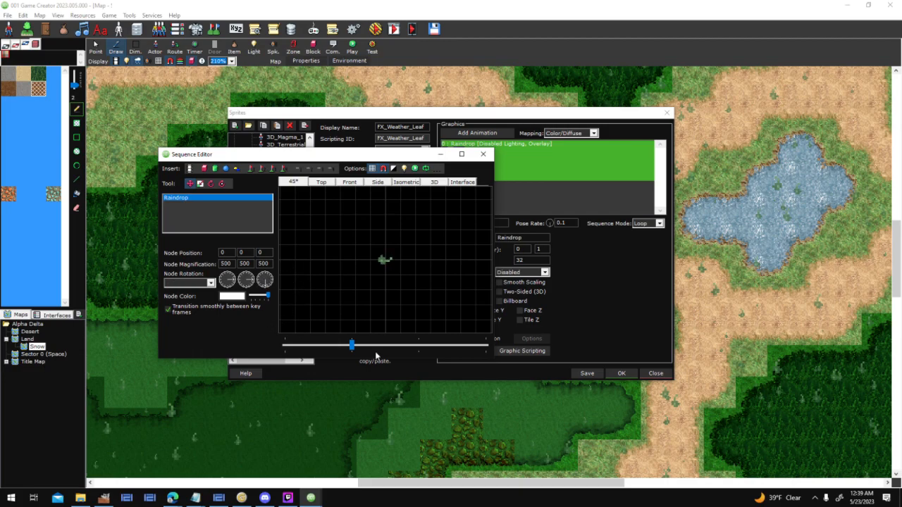
{"action": "left_click", "coordinate": [255, 231]}
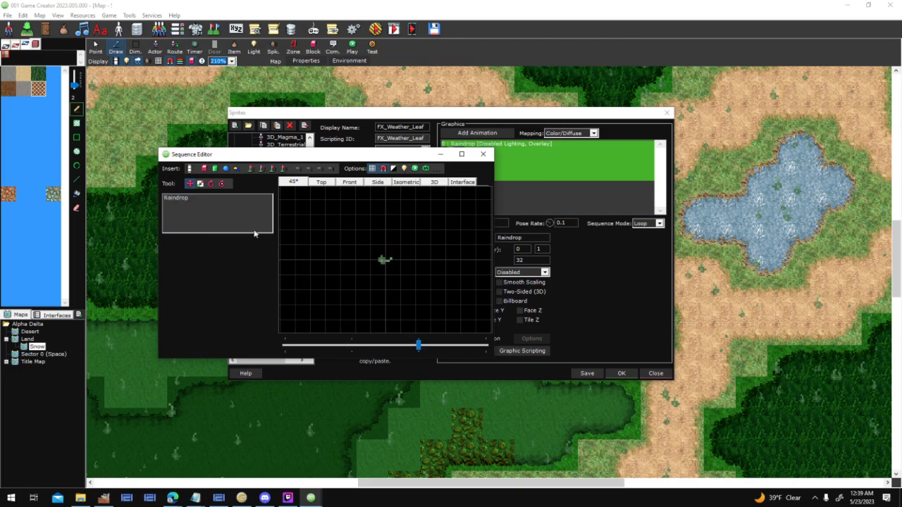
{"action": "left_click", "coordinate": [191, 199]}
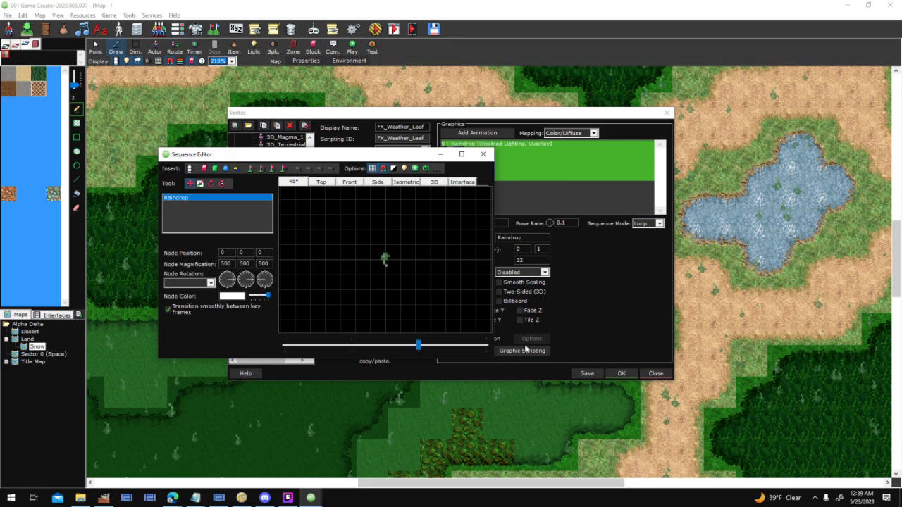
{"action": "left_click_drag", "start_coordinate": [423, 346], "coordinate": [486, 346]}
{"action": "left_click", "coordinate": [210, 205]}
{"action": "left_click_drag", "start_coordinate": [262, 281], "coordinate": [267, 267]}
{"action": "left_click", "coordinate": [426, 170]}
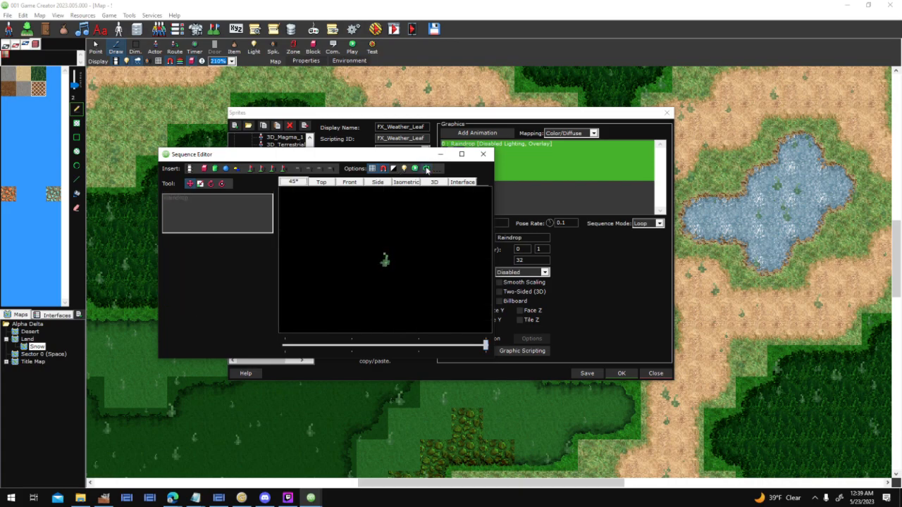
{"action": "left_click", "coordinate": [483, 154]}
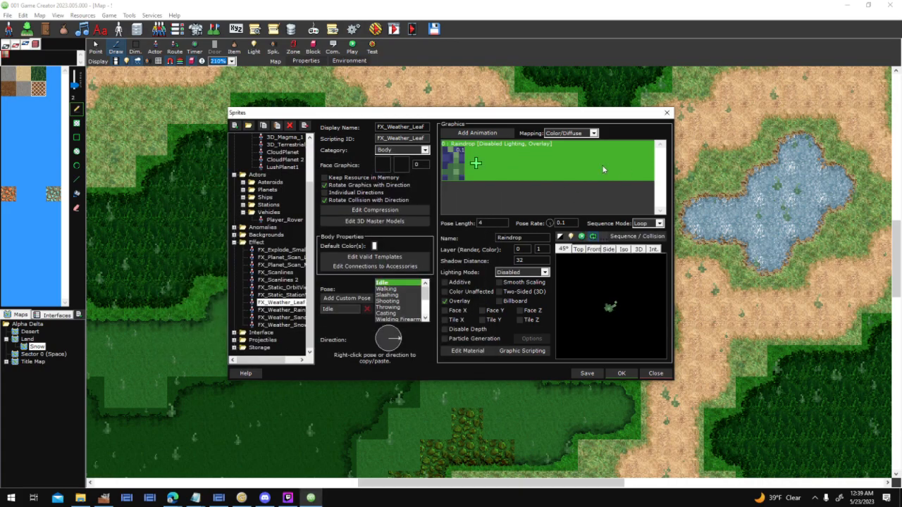
Step: Set the leaf sprite's pose rate to 0.8 and apply the sprite and map environment settings
{"action": "left_click", "coordinate": [453, 169]}
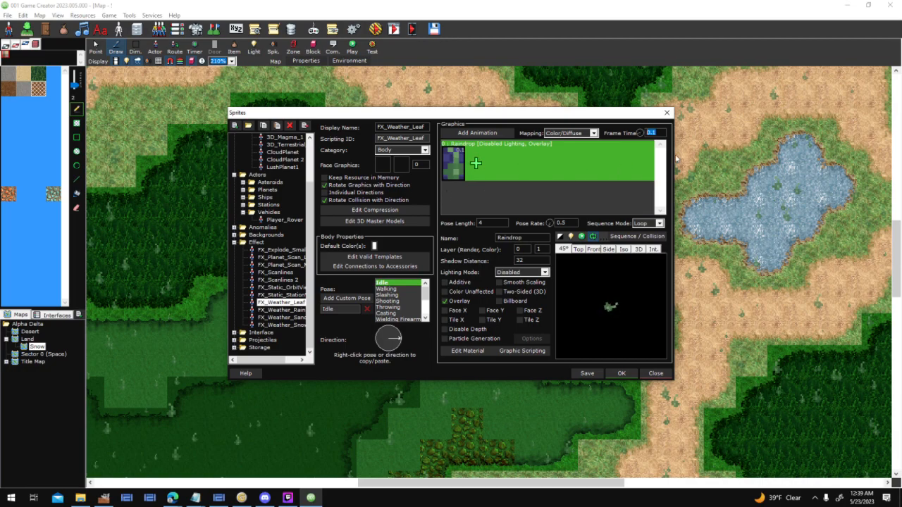
{"action": "left_click", "coordinate": [628, 375]}
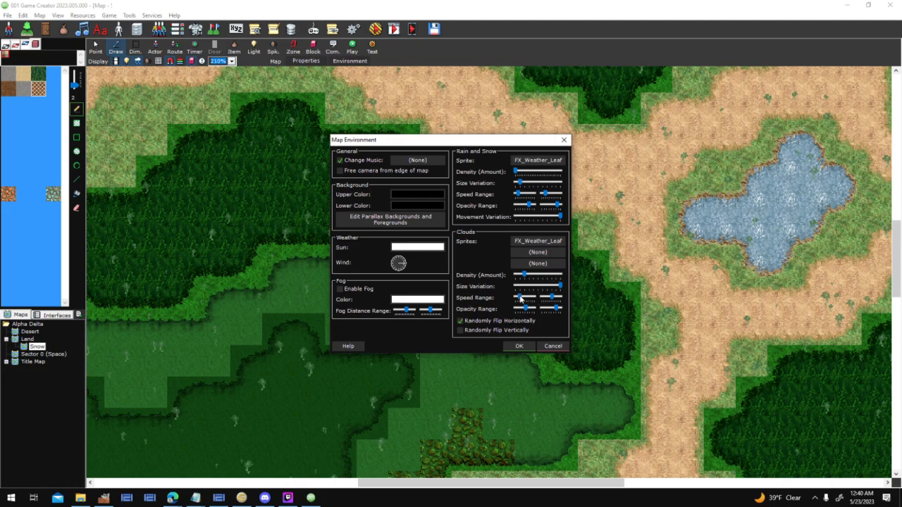
{"action": "left_click", "coordinate": [519, 346]}
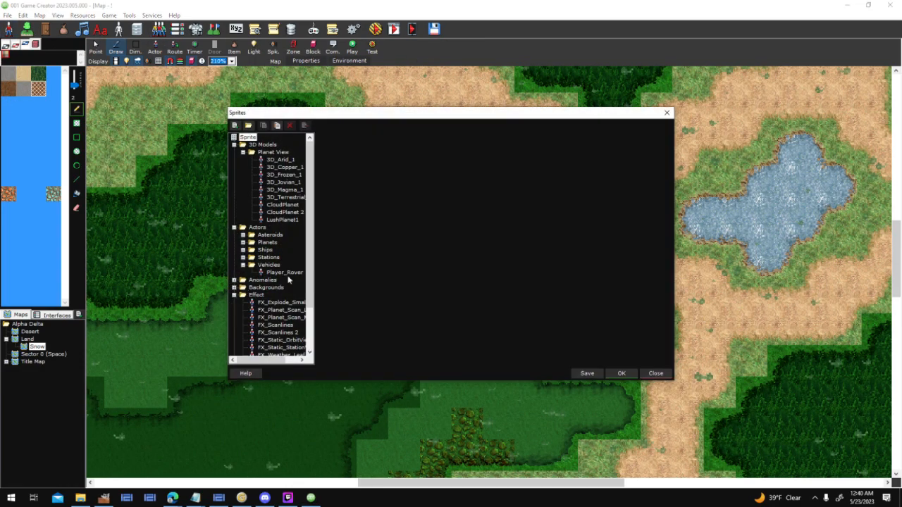
Step: Check the FX_Weather_Leaf sequence, restore the sprite's pose length to 1, and apply the sprite changes
{"action": "scroll", "coordinate": [289, 282], "scroll_direction": "down", "scroll_amount": 2}
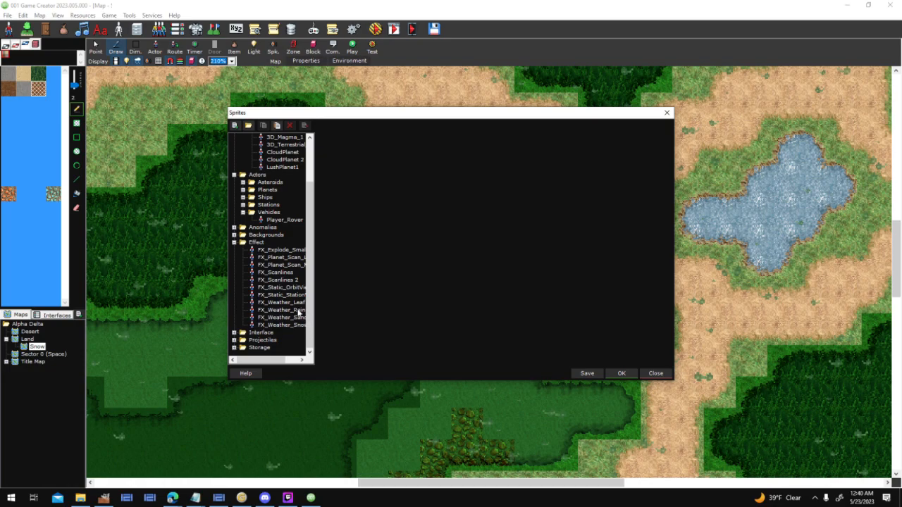
{"action": "left_click", "coordinate": [281, 310]}
{"action": "left_click", "coordinate": [282, 302]}
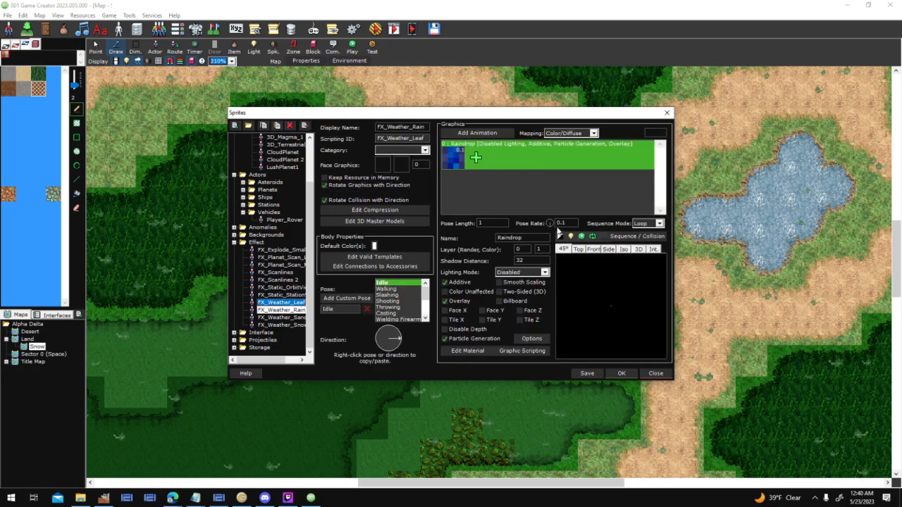
{"action": "double_click", "coordinate": [623, 281]}
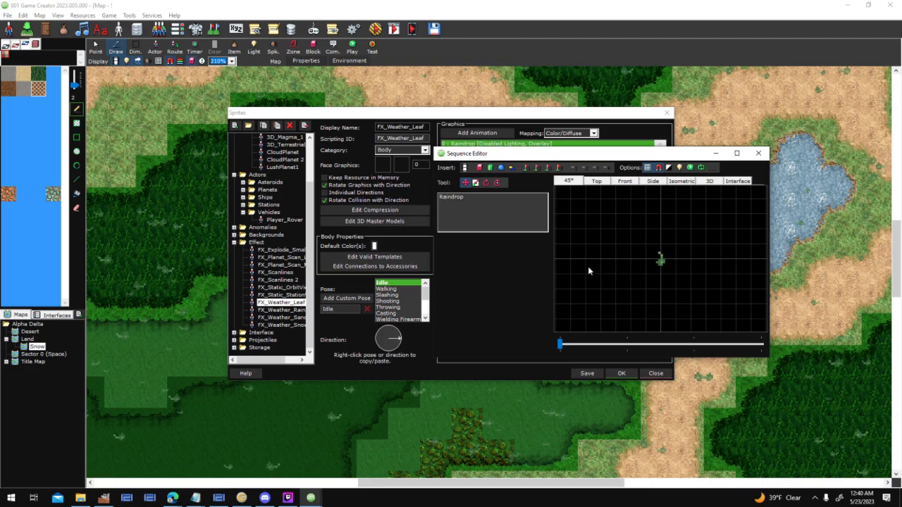
{"action": "left_click", "coordinate": [758, 153]}
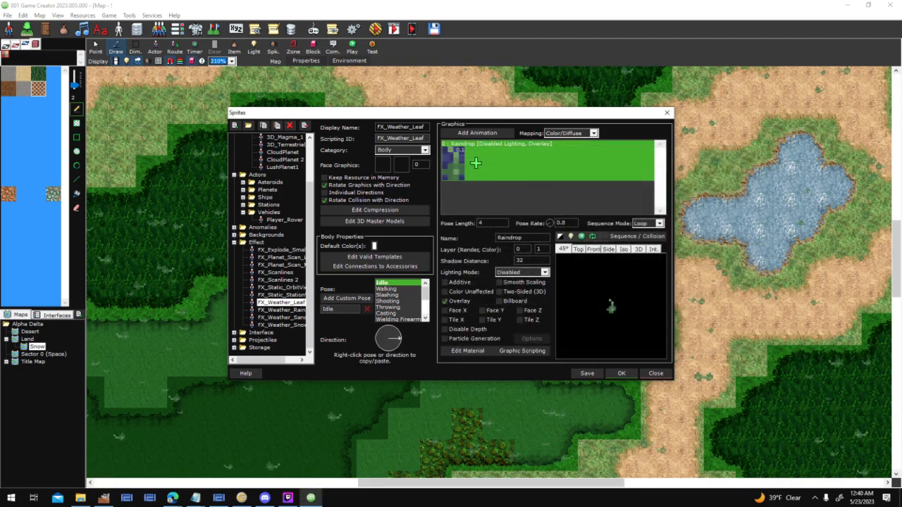
{"action": "left_click", "coordinate": [579, 373]}
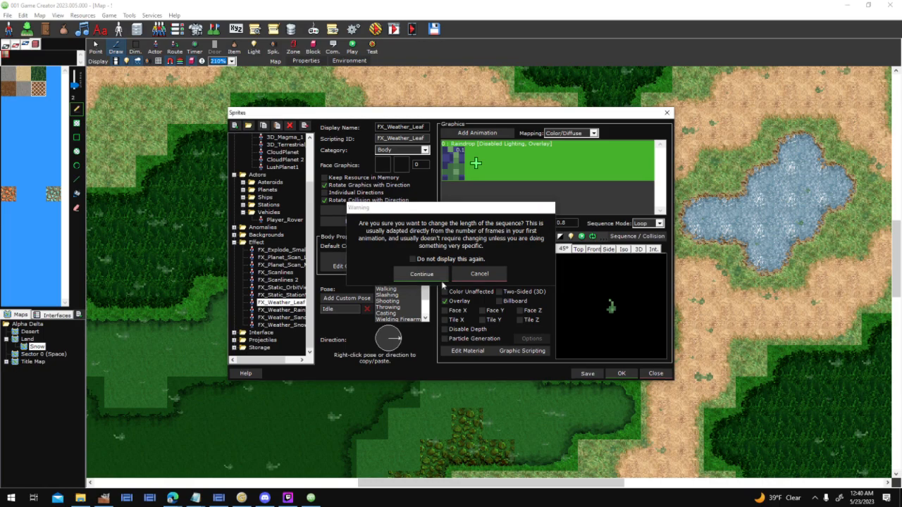
{"action": "left_click", "coordinate": [421, 274]}
{"action": "left_click", "coordinate": [472, 280]}
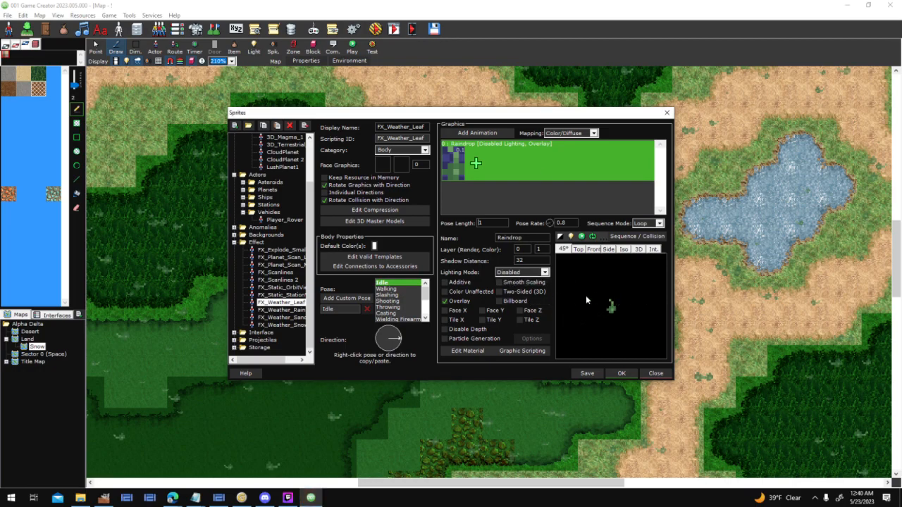
{"action": "left_click", "coordinate": [623, 374]}
{"action": "left_click", "coordinate": [666, 112]}
Step: Replace the map's rain and snow sprite with FX_Weather_Rain from the Effect folder
{"action": "left_click", "coordinate": [352, 61]}
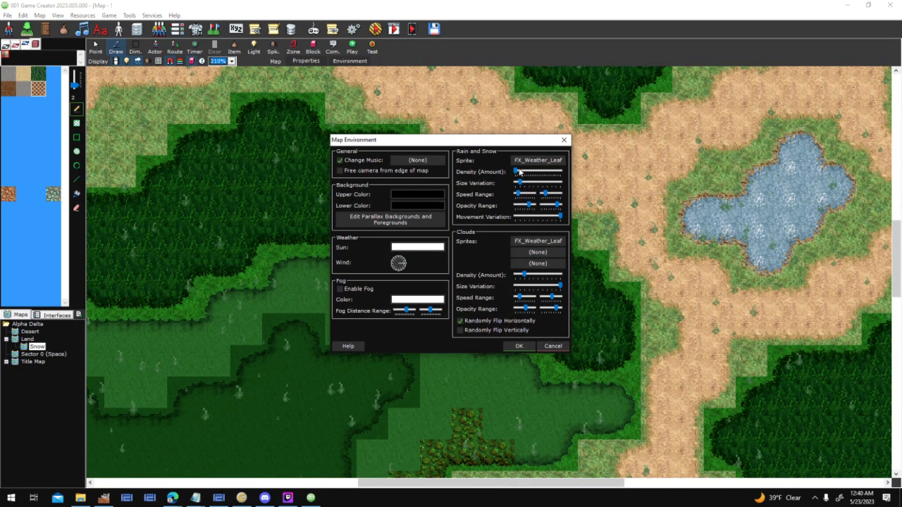
{"action": "left_click", "coordinate": [530, 161]}
{"action": "scroll", "coordinate": [362, 303], "scroll_direction": "down", "scroll_amount": 1}
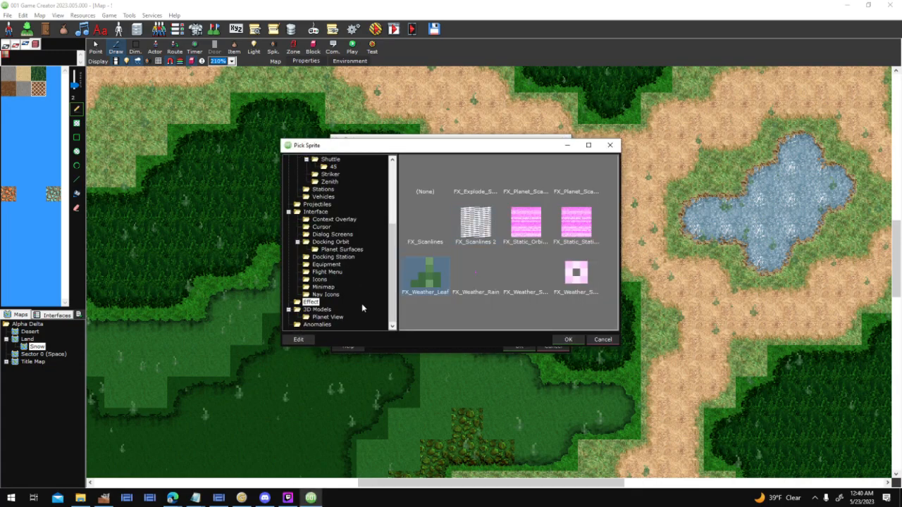
{"action": "double_click", "coordinate": [487, 279]}
{"action": "left_click", "coordinate": [519, 346]}
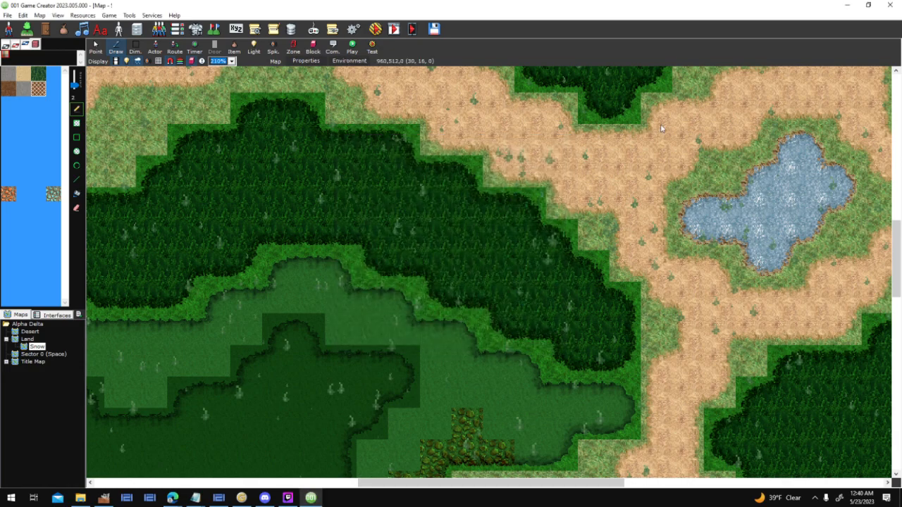
Step: Raise the rain and snow density slightly and reduce its movement variation to the minimum in the map environment
{"action": "left_click", "coordinate": [350, 60]}
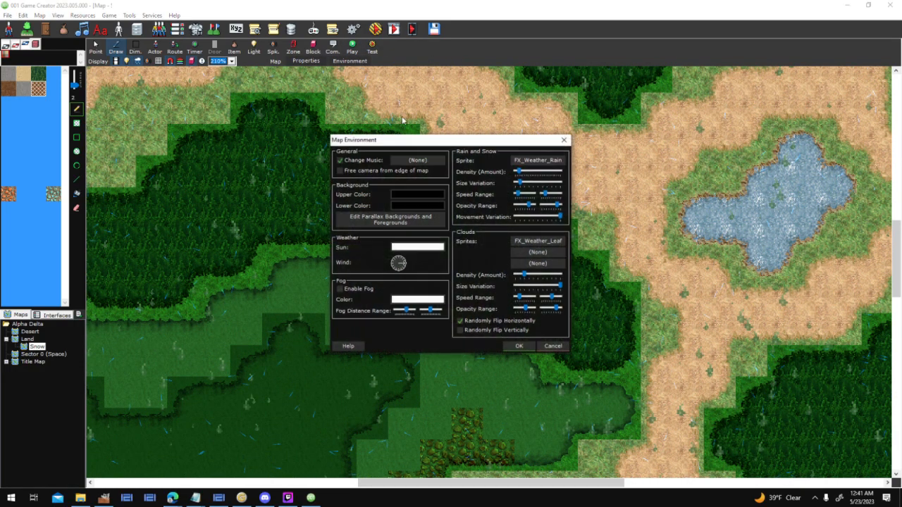
{"action": "left_click", "coordinate": [527, 347]}
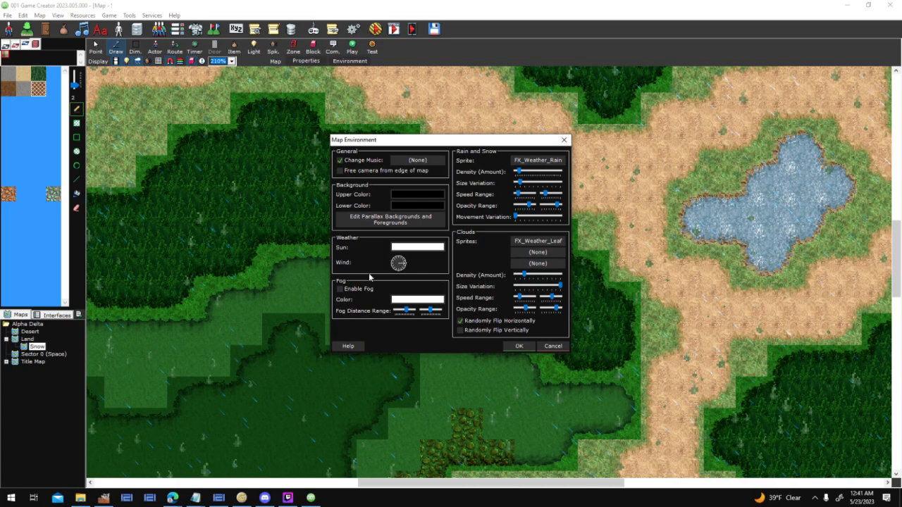
{"action": "left_click_drag", "start_coordinate": [569, 221], "coordinate": [513, 217]}
{"action": "left_click", "coordinate": [553, 346]}
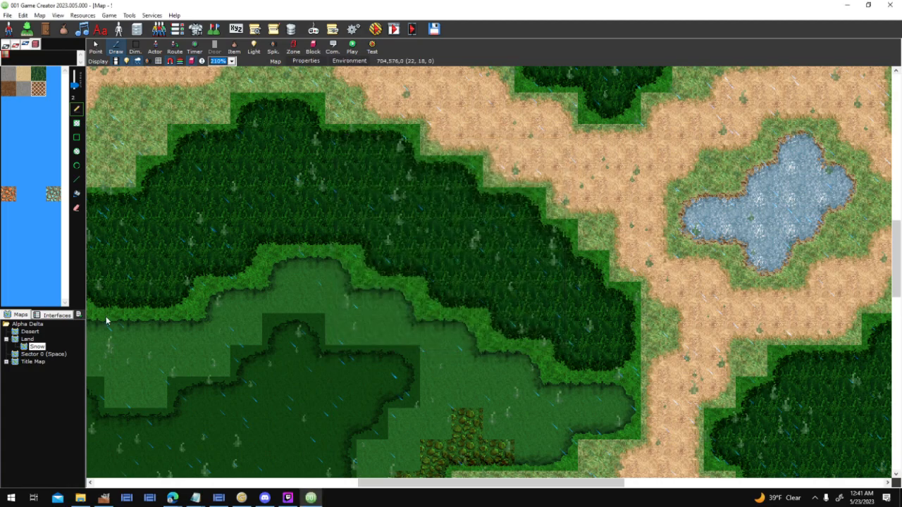
Step: Delete the Snow map nested under the Land map
{"action": "right_click", "coordinate": [34, 347]}
{"action": "left_click", "coordinate": [371, 151]}
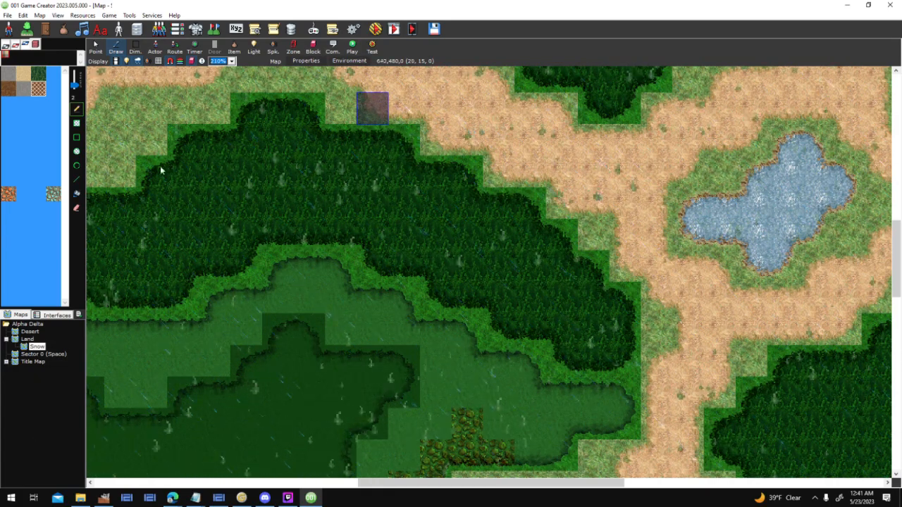
{"action": "left_click", "coordinate": [40, 338]}
{"action": "left_click", "coordinate": [458, 280]}
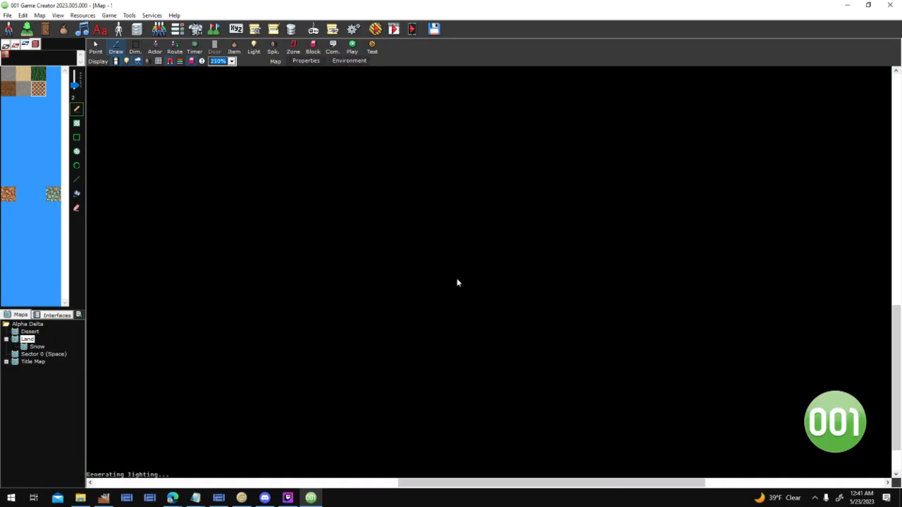
{"action": "left_click", "coordinate": [39, 347]}
{"action": "right_click", "coordinate": [39, 347]}
{"action": "left_click", "coordinate": [118, 400]}
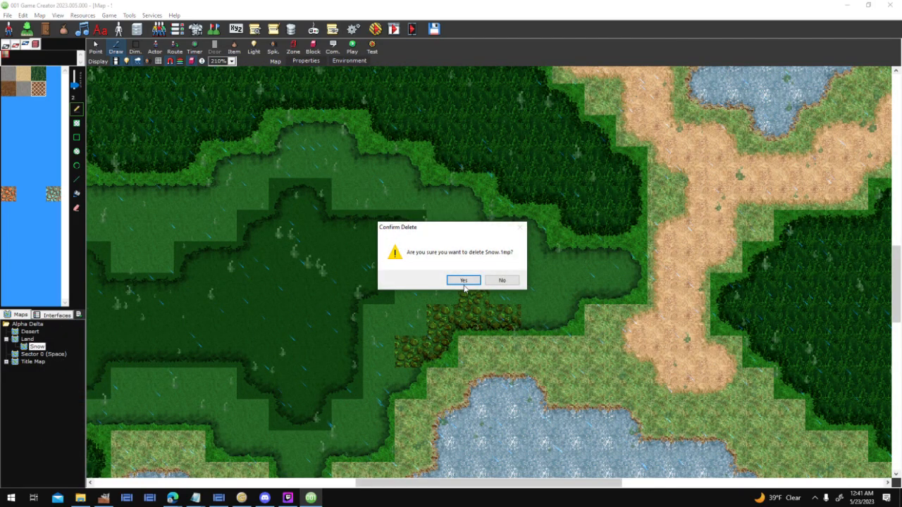
{"action": "left_click", "coordinate": [463, 280]}
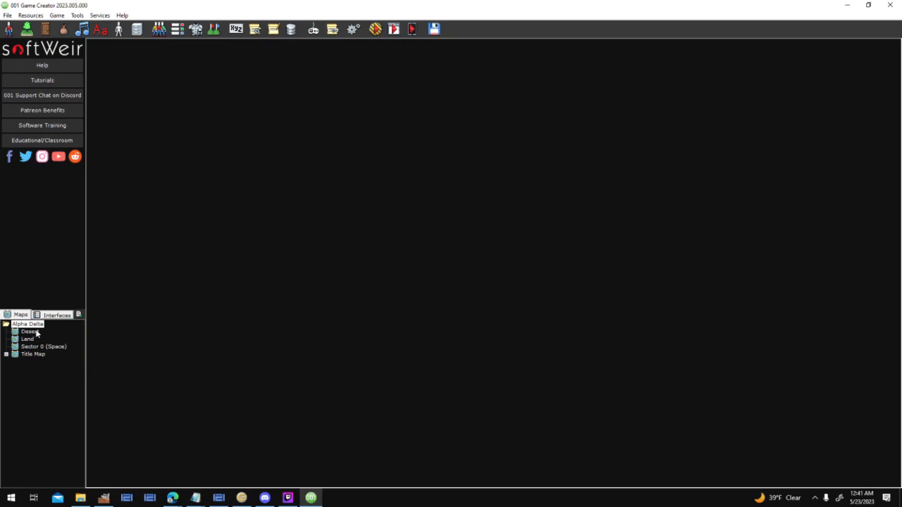
Step: Open the Desert map and toggle its layer display off and back on to inspect the sand terrain
{"action": "scroll", "coordinate": [388, 147], "scroll_direction": "up", "scroll_amount": 2}
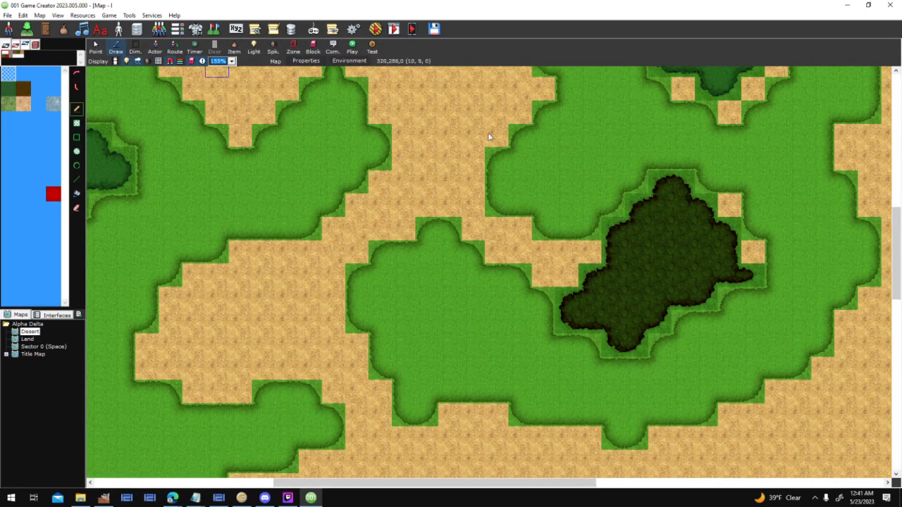
{"action": "left_click", "coordinate": [180, 61]}
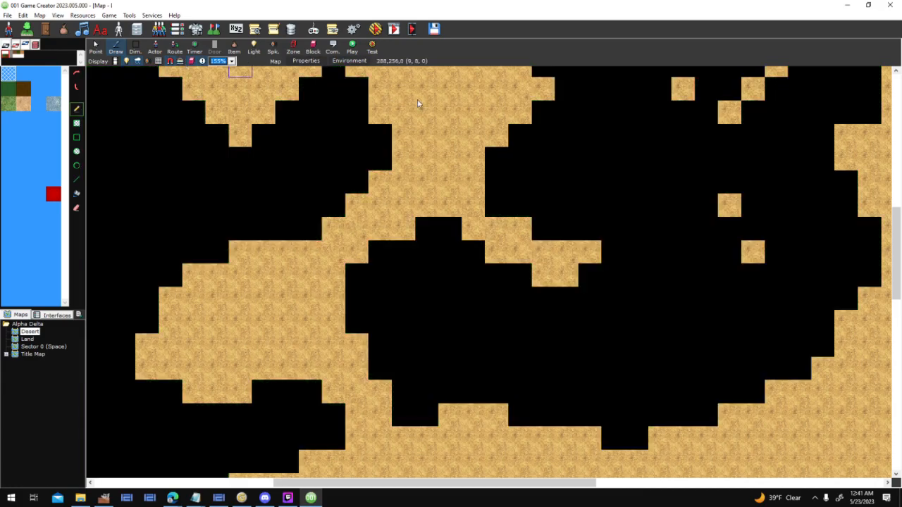
{"action": "left_click", "coordinate": [179, 62]}
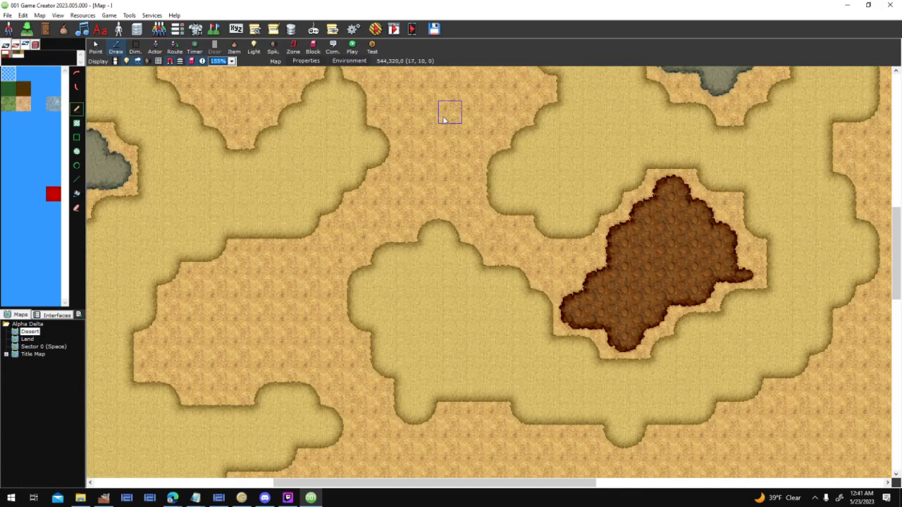
{"action": "scroll", "coordinate": [449, 113], "scroll_direction": "up", "scroll_amount": 5}
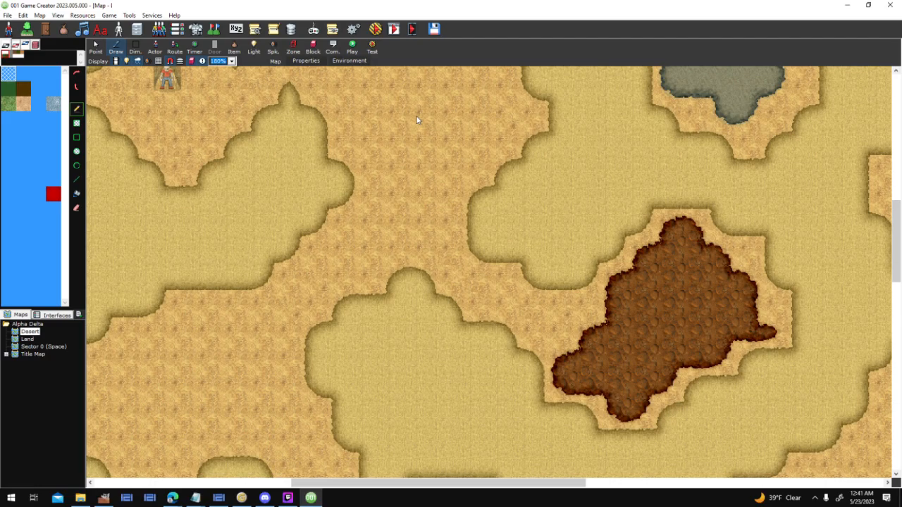
Step: Examine the Desert map's sand terrain around the brown crater area, and check the stream statistics in Twitch Studio
{"action": "scroll", "coordinate": [416, 117], "scroll_direction": "up", "scroll_amount": 2}
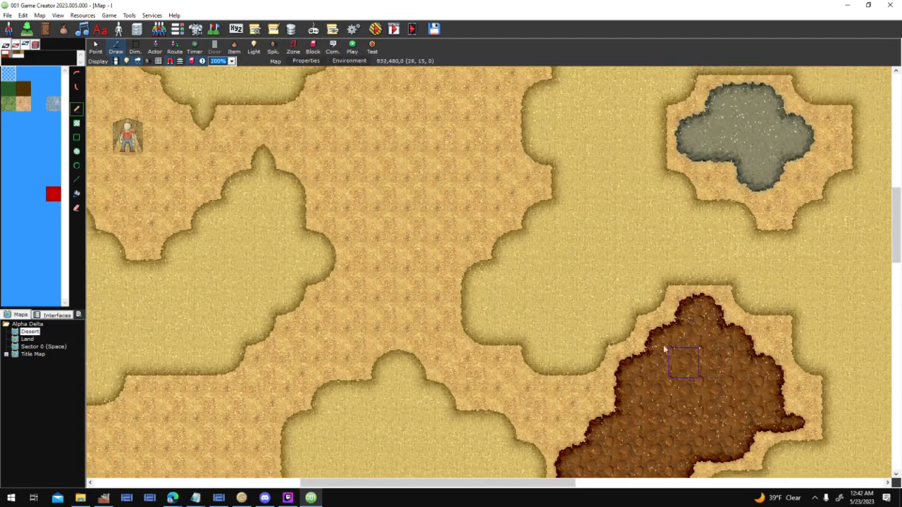
{"action": "middle_click_drag", "start_coordinate": [664, 349], "coordinate": [569, 260]}
{"action": "right_click", "coordinate": [587, 278]}
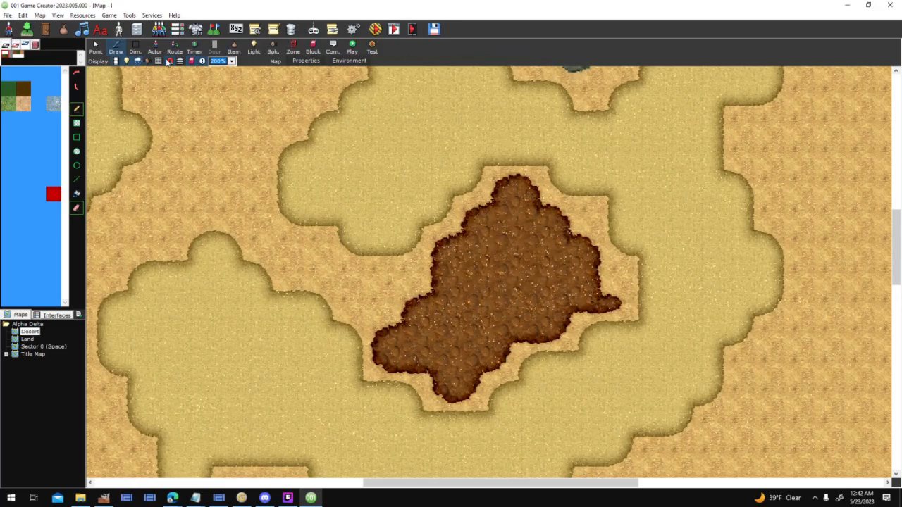
{"action": "middle_click_drag", "start_coordinate": [312, 358], "coordinate": [601, 365]}
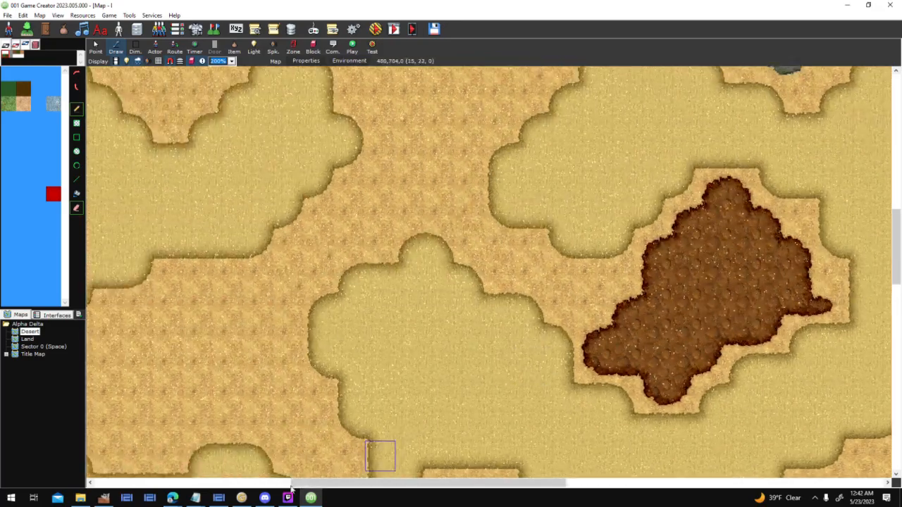
{"action": "left_click", "coordinate": [287, 497]}
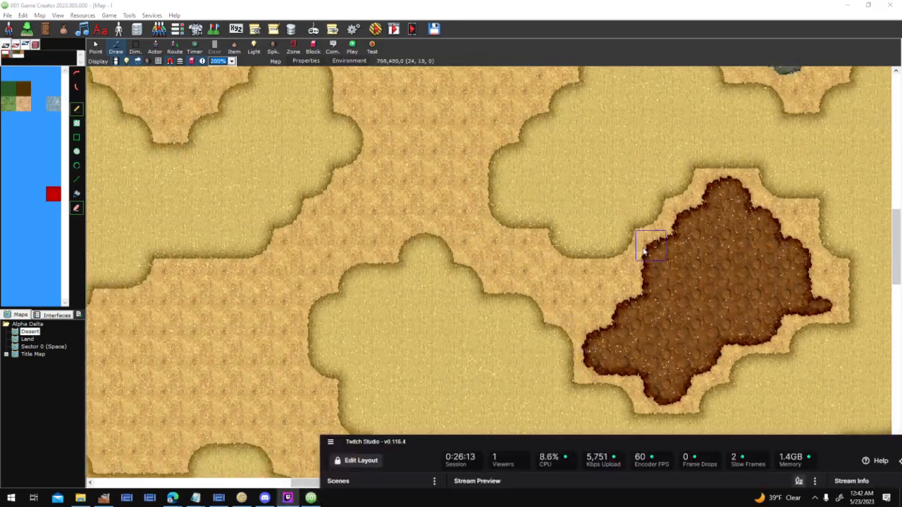
{"action": "left_click", "coordinate": [216, 210]}
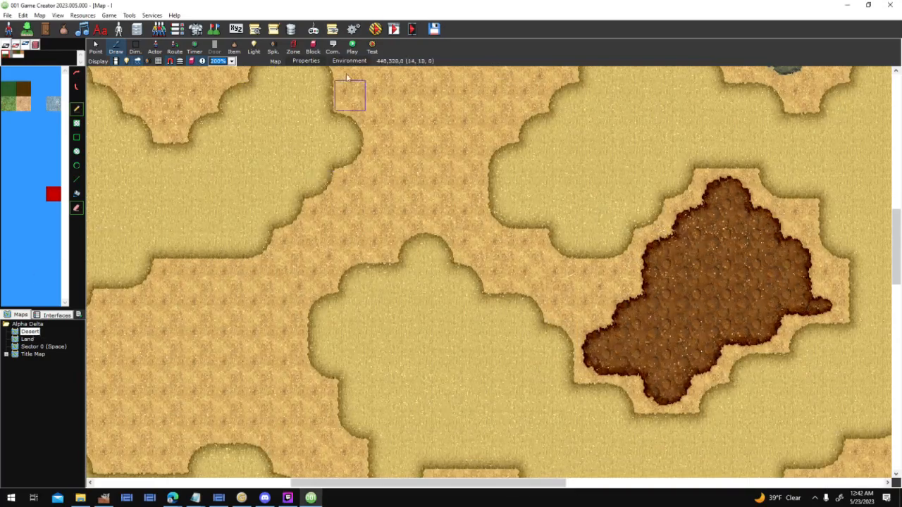
Step: Open the Land map and look over the project's custom events, accepting the dialog
{"action": "double_click", "coordinate": [18, 340]}
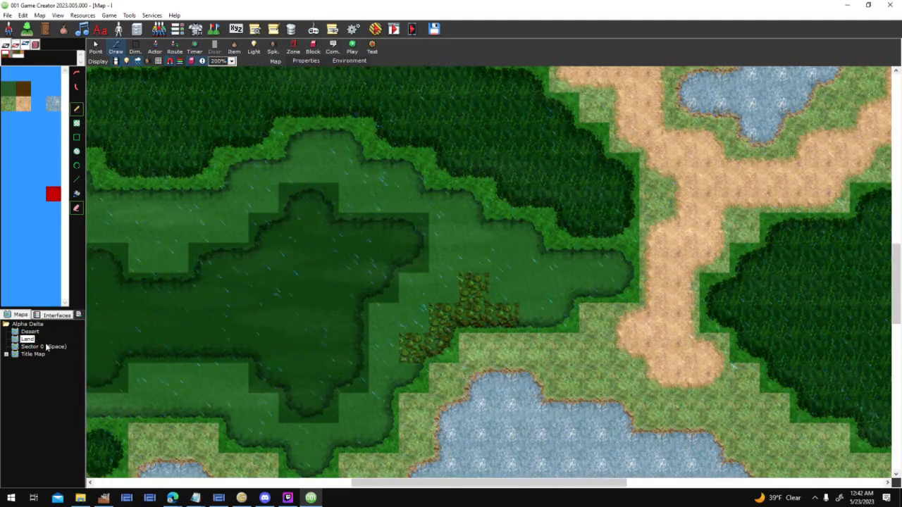
{"action": "left_click", "coordinate": [274, 30]}
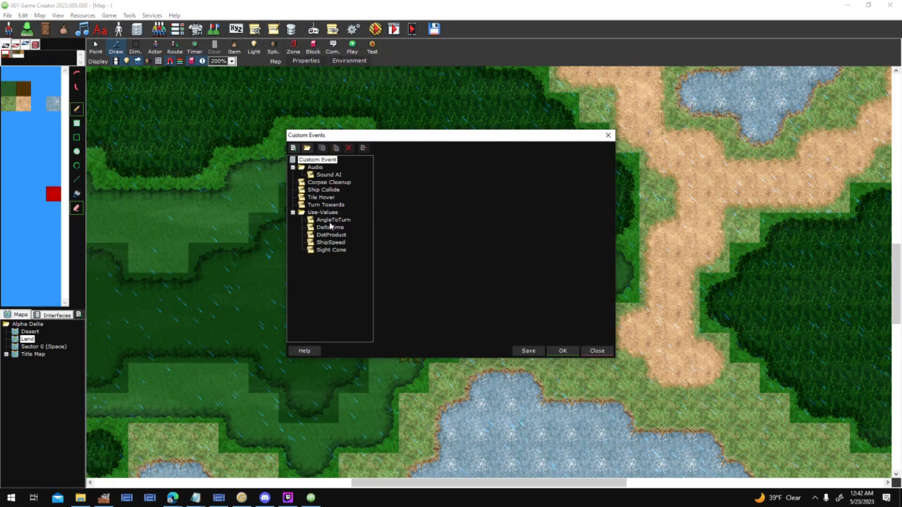
{"action": "left_click", "coordinate": [557, 352]}
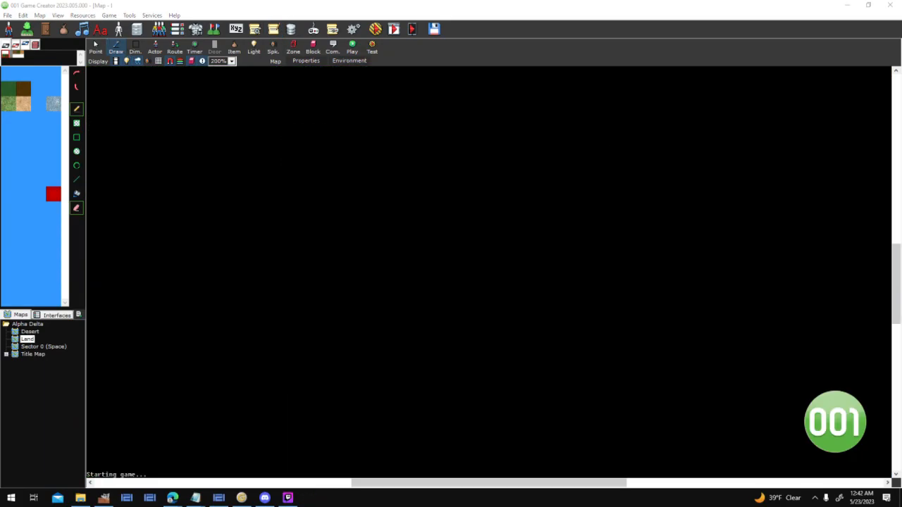
Step: Reopen the Desert map and inspect its terrain and blowing sand from the central paths to the upper map edge
{"action": "left_click", "coordinate": [30, 332]}
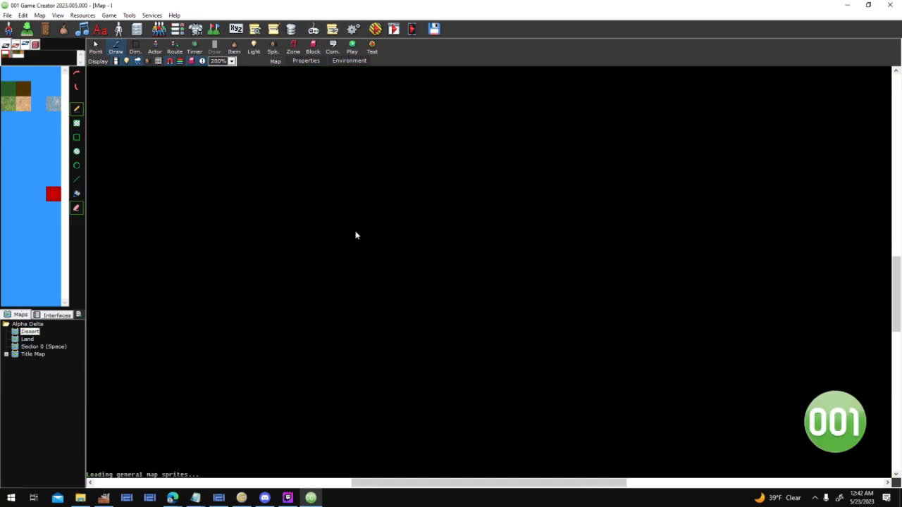
{"action": "middle_click_drag", "start_coordinate": [417, 121], "coordinate": [491, 328]}
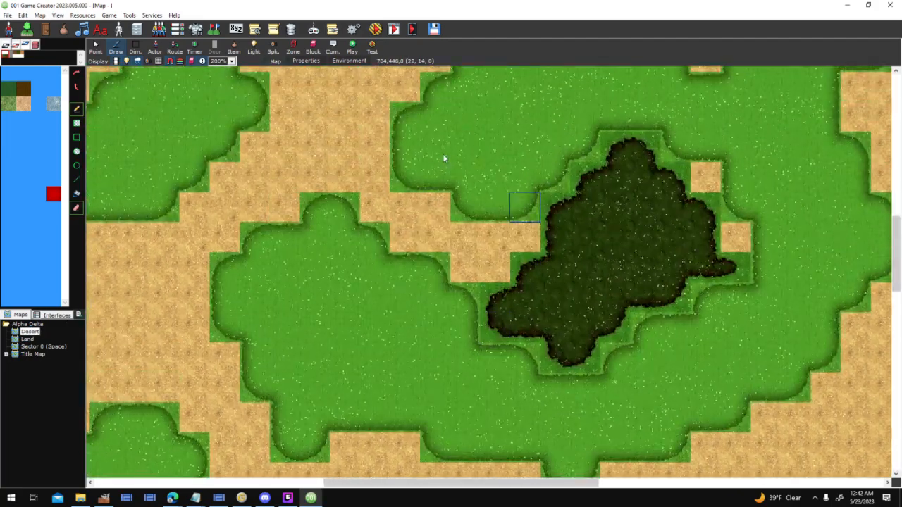
{"action": "middle_click_drag", "start_coordinate": [442, 153], "coordinate": [547, 296]}
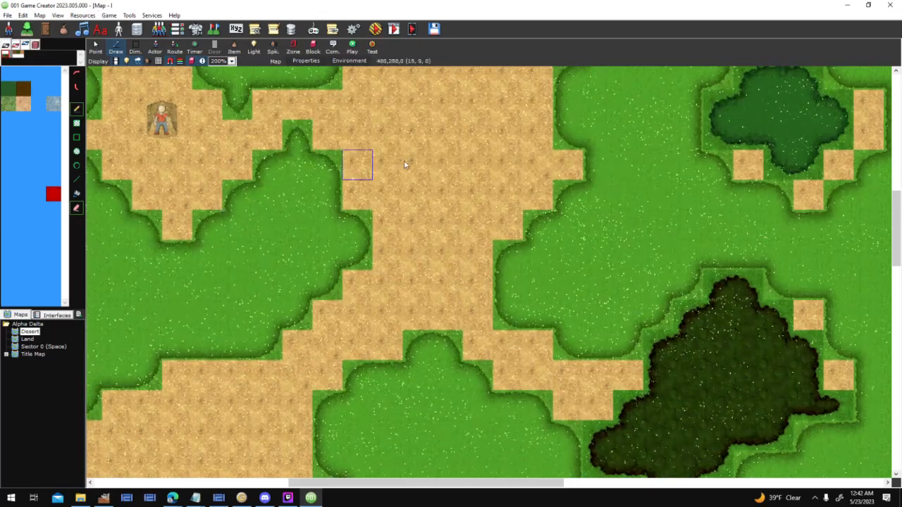
{"action": "middle_click_drag", "start_coordinate": [448, 143], "coordinate": [455, 296]}
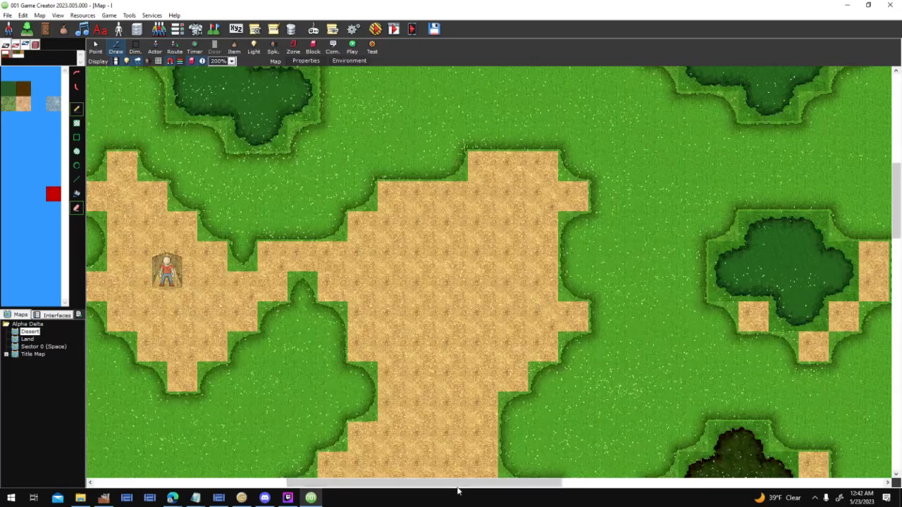
{"action": "scroll", "coordinate": [403, 390], "scroll_direction": "down", "scroll_amount": 2}
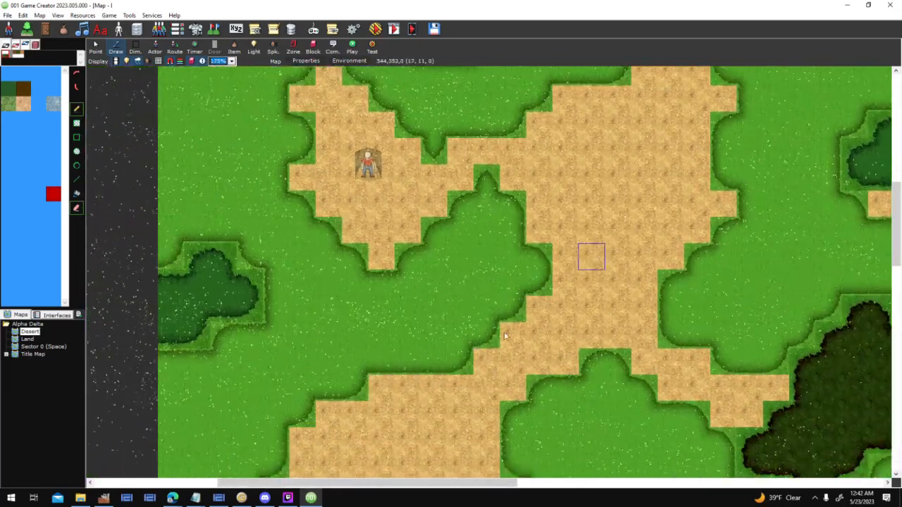
{"action": "middle_click_drag", "start_coordinate": [504, 336], "coordinate": [390, 435]}
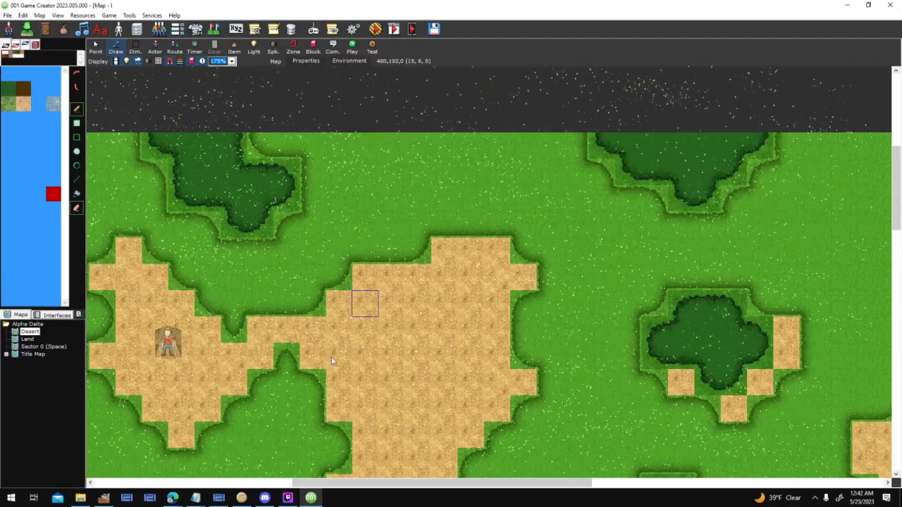
{"action": "middle_click_drag", "start_coordinate": [300, 331], "coordinate": [444, 257]}
{"action": "scroll", "coordinate": [455, 177], "scroll_direction": "down", "scroll_amount": 1}
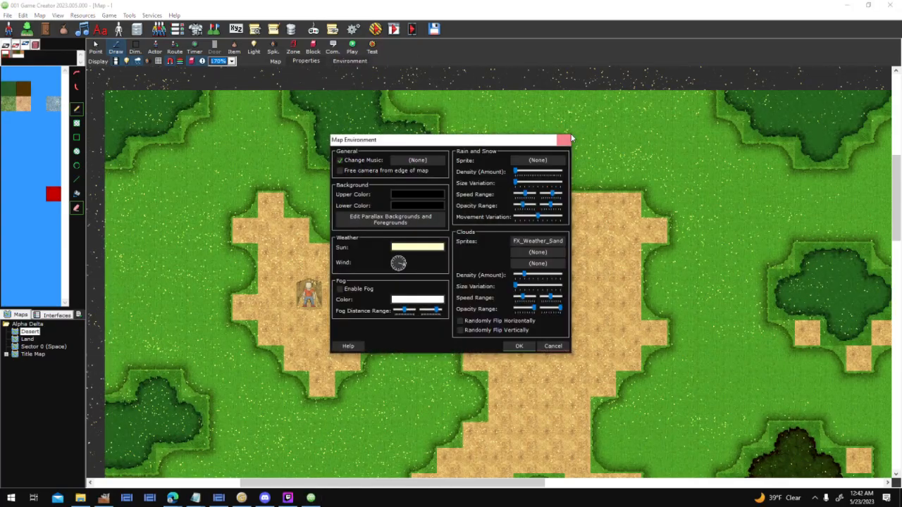
Step: Review the Desert map's weather and cloud environment settings, dismiss them, and switch to Twitch Studio's stream statistics
{"action": "left_click", "coordinate": [566, 141]}
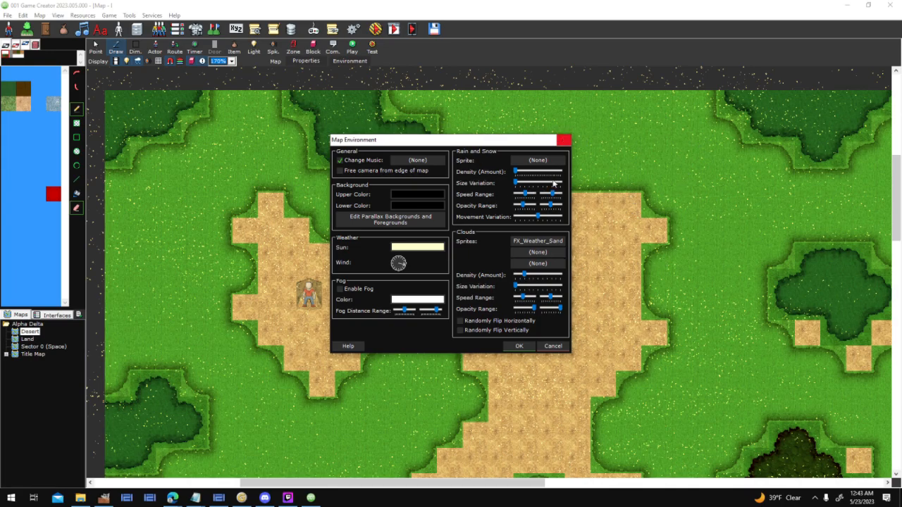
{"action": "left_click", "coordinate": [567, 140]}
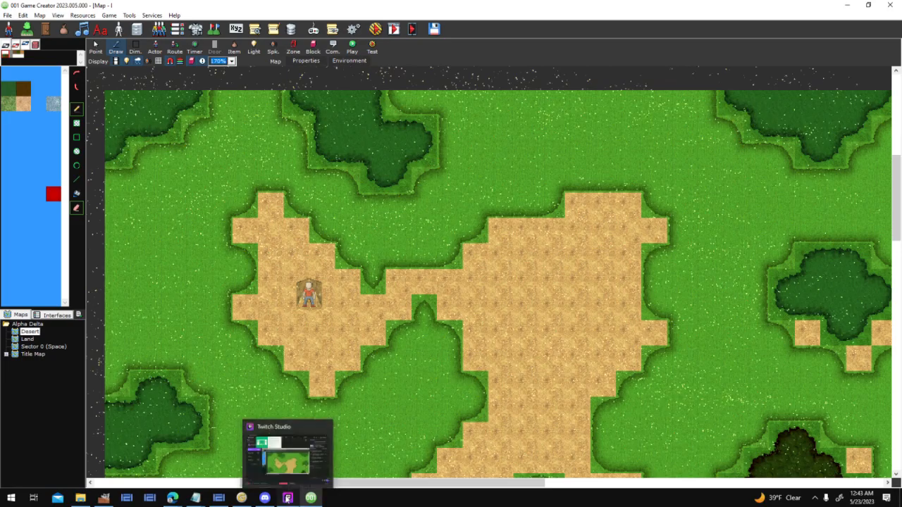
{"action": "left_click", "coordinate": [288, 499]}
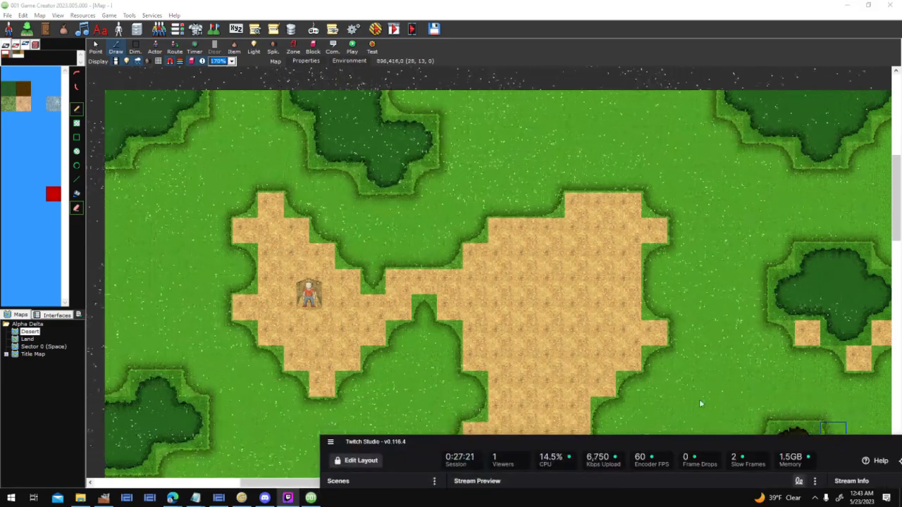